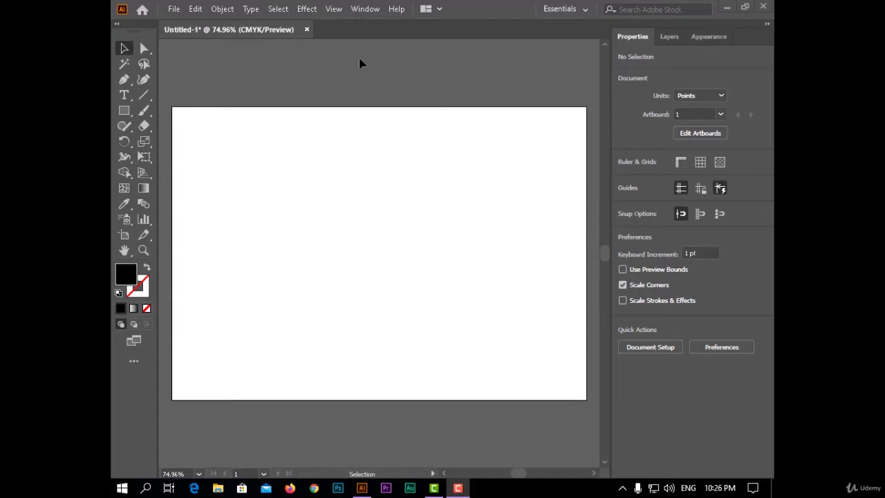
# Step: Show the Effect menu's Distort & Transform submenu with Free Distort
pyautogui.click(307, 9)
pyautogui.moveTo(346, 114)
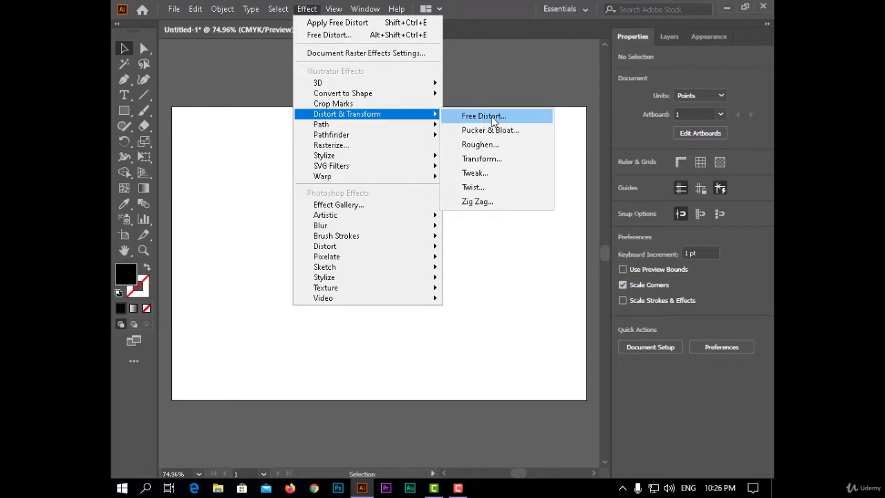
# Step: Type 'Adobe' in a text area near the top of the artboard and fit its frame
pyautogui.click(239, 154)
pyautogui.press('t')
pyautogui.moveTo(276, 135)
pyautogui.mouseDown()
pyautogui.moveTo(417, 144)
pyautogui.moveTo(477, 222)
pyautogui.mouseUp()
pyautogui.write('A')
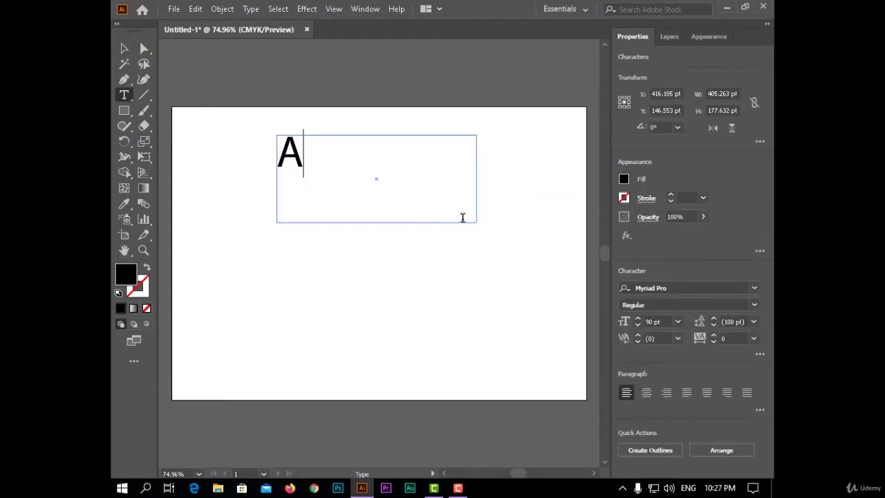
pyautogui.write('dobe')
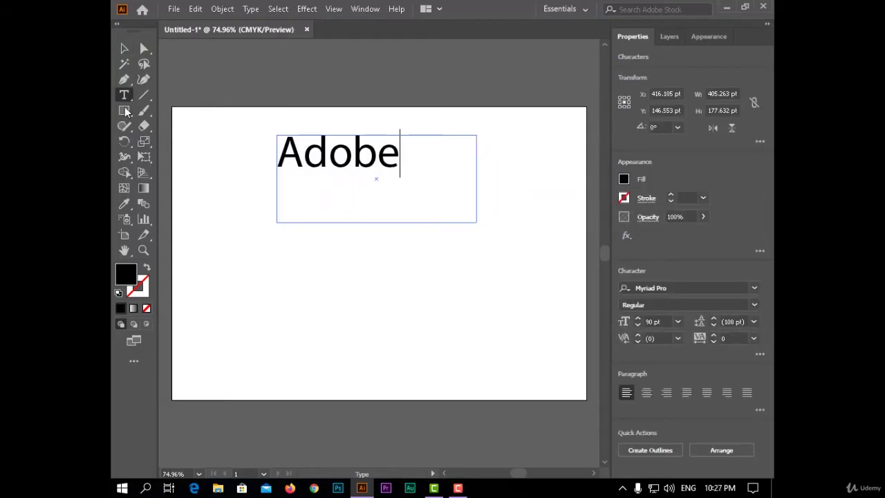
pyautogui.click(125, 48)
pyautogui.moveTo(477, 223); pyautogui.dragTo(405, 185)
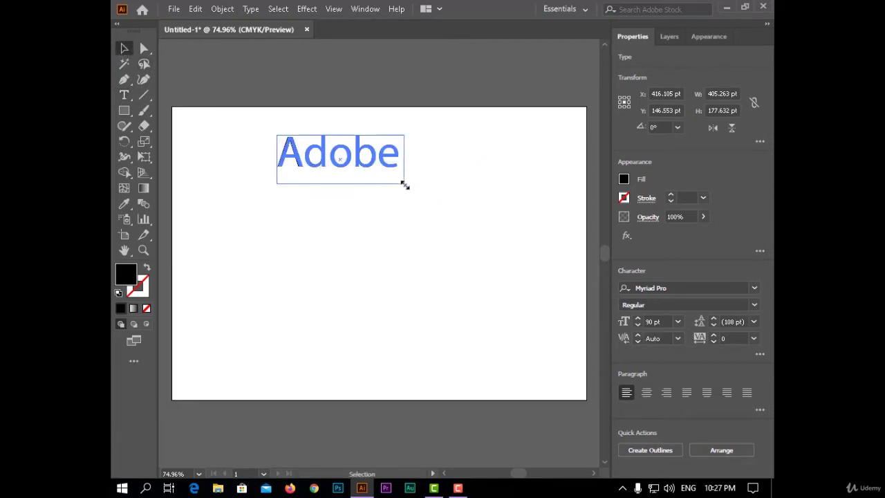
pyautogui.doubleClick(409, 159)
# Step: Try a Free Distort on Adobe by dragging three corners, then undo it
pyautogui.click(306, 9)
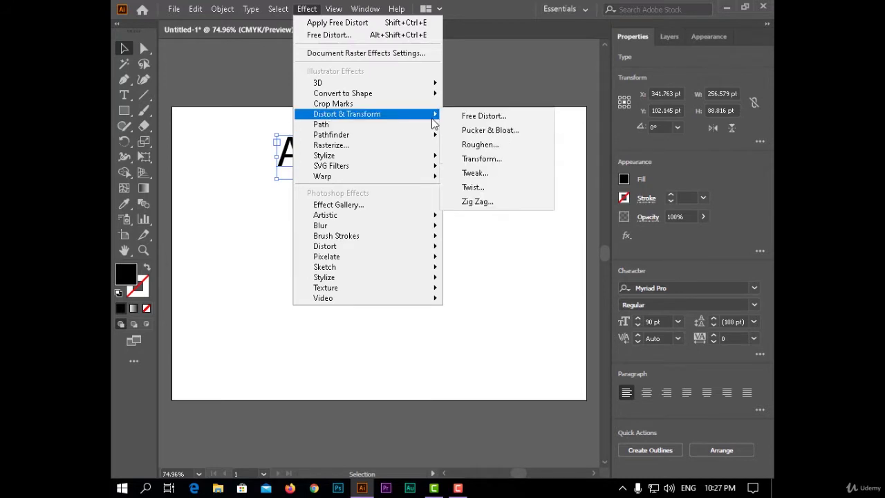
pyautogui.click(484, 114)
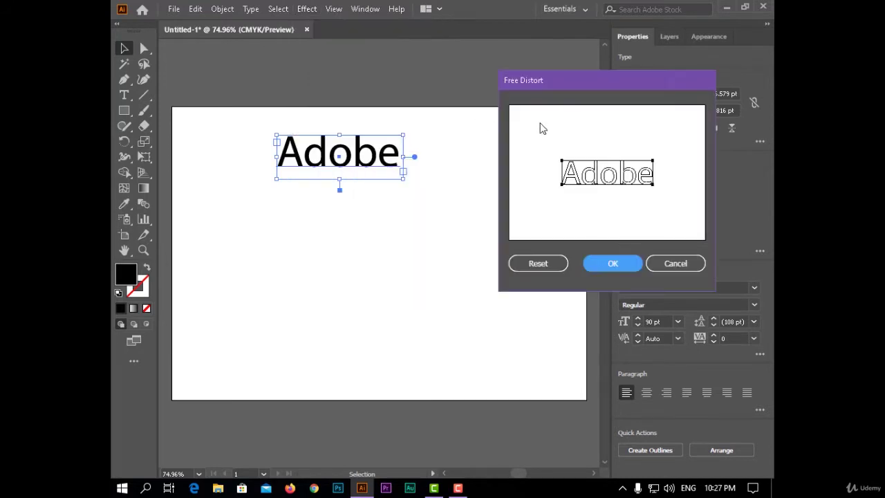
pyautogui.moveTo(570, 80); pyautogui.dragTo(533, 61)
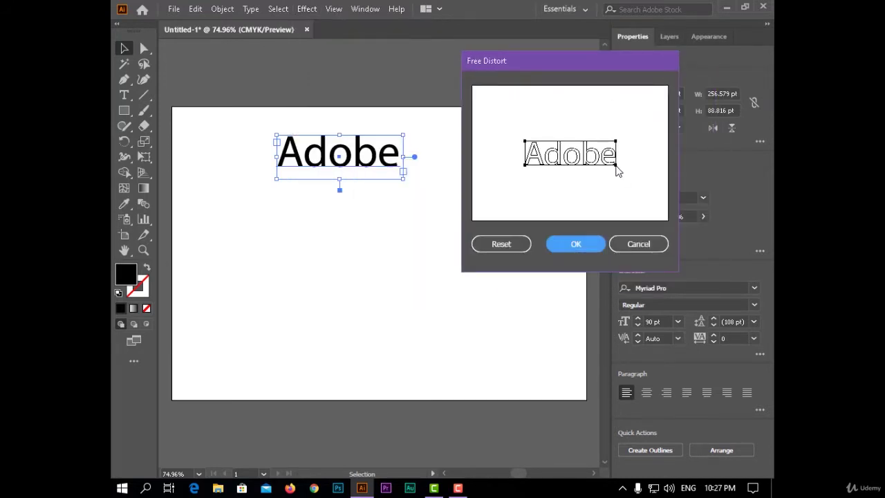
pyautogui.moveTo(616, 166); pyautogui.dragTo(643, 190)
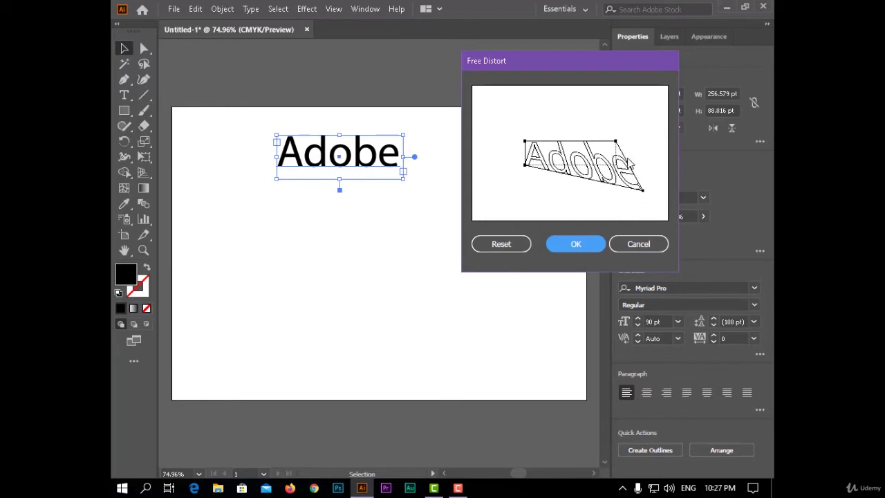
pyautogui.moveTo(616, 142); pyautogui.dragTo(641, 103)
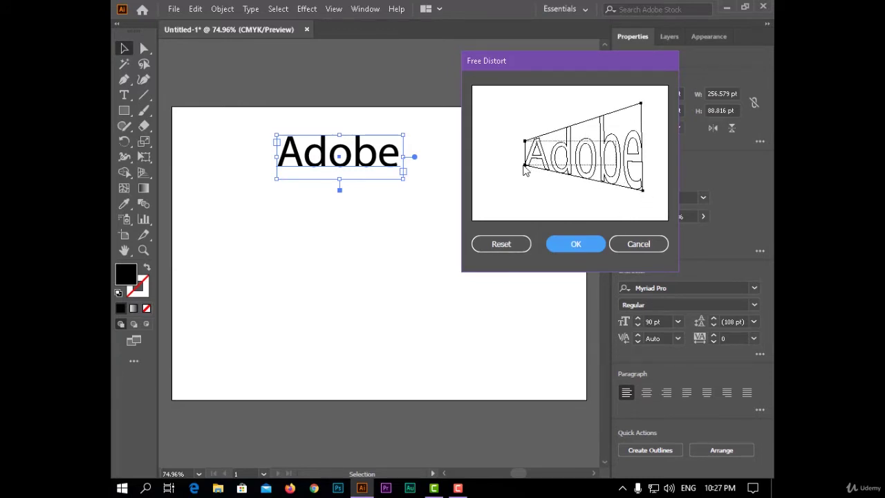
pyautogui.moveTo(524, 171); pyautogui.dragTo(504, 206)
pyautogui.click(557, 244)
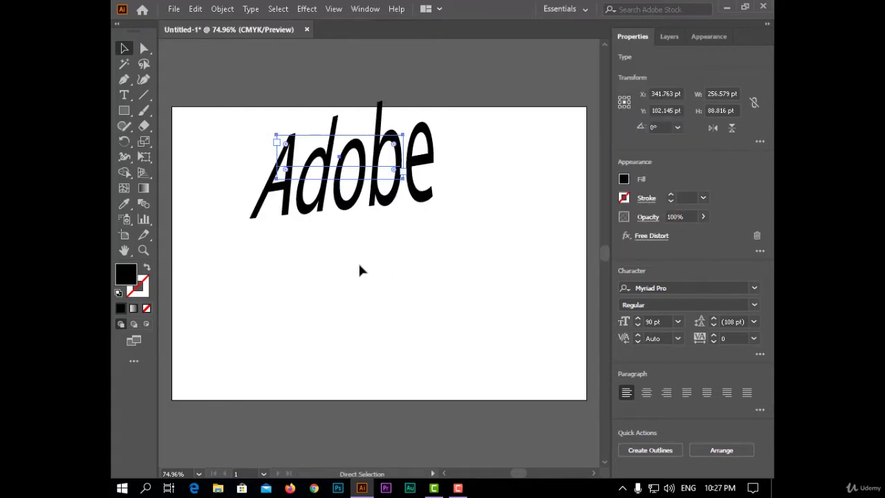
pyautogui.hotkey('ctrl', 'z')
pyautogui.moveTo(124, 141); pyautogui.dragTo(213, 161)
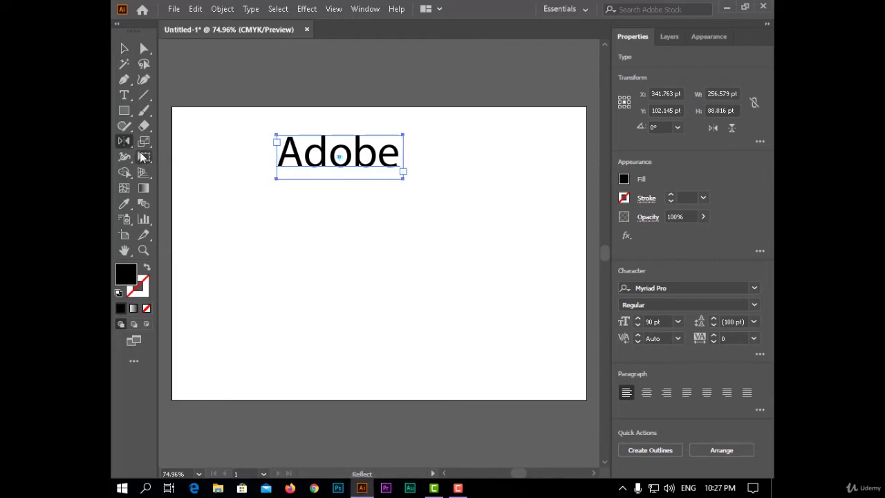
# Step: Make a horizontally reflected copy of Adobe and nudge it below the original
pyautogui.doubleClick(125, 141)
pyautogui.moveTo(569, 107); pyautogui.dragTo(570, 103)
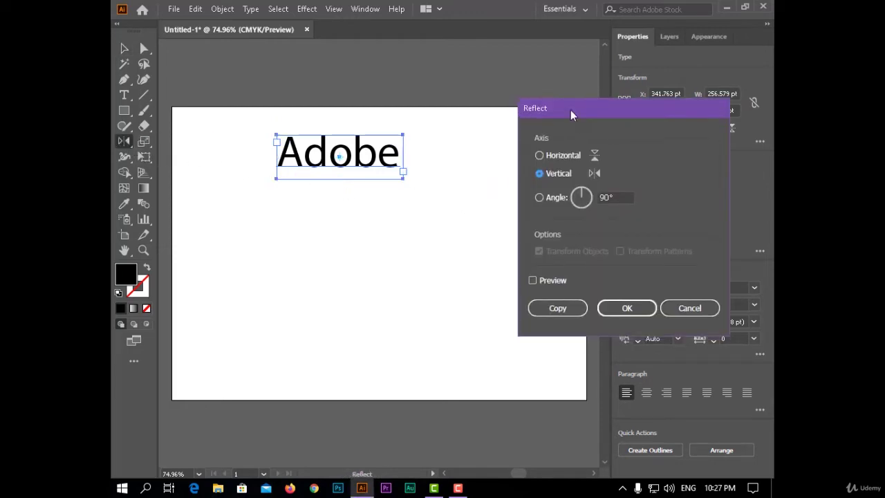
pyautogui.click(553, 280)
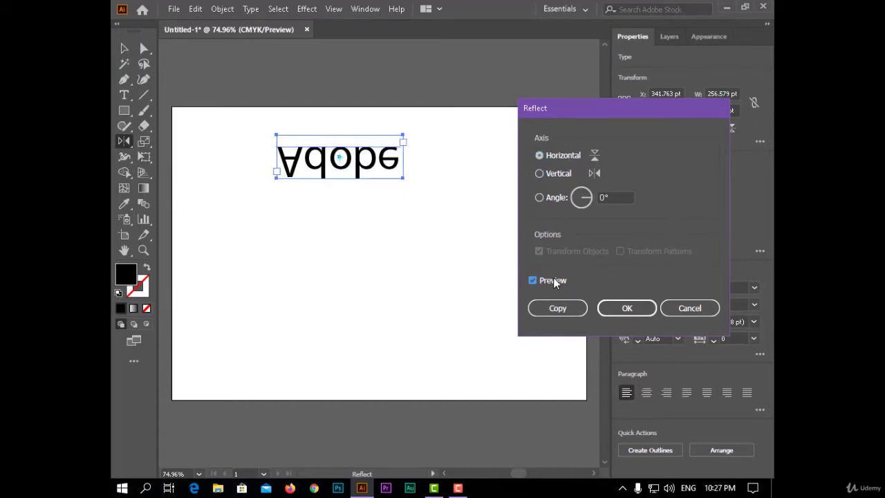
pyautogui.click(553, 280)
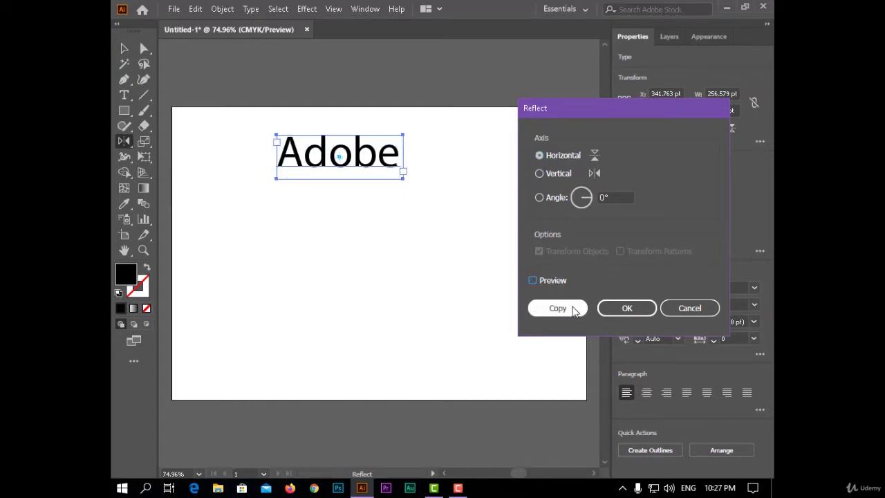
pyautogui.click(575, 311)
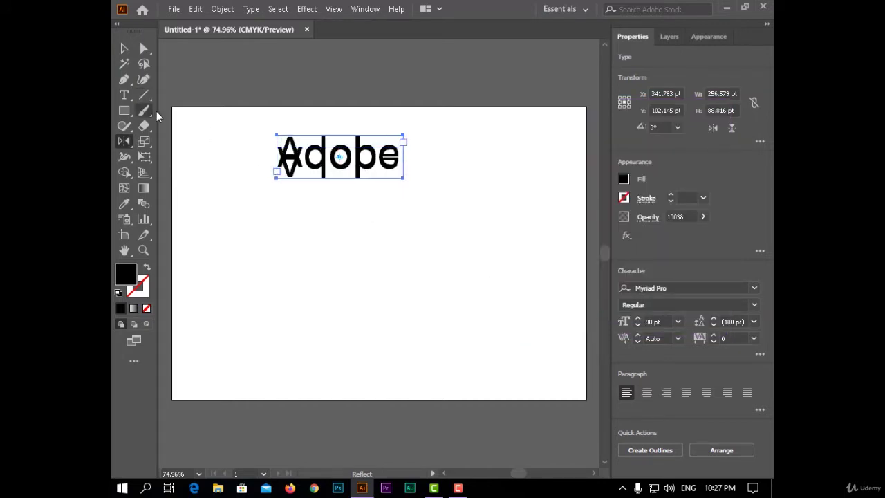
pyautogui.press('Down')
pyautogui.press('Down')
pyautogui.press('Down')
pyautogui.press('Down')
pyautogui.press('Down')
pyautogui.press('Down')
pyautogui.press('Down')
pyautogui.press('Down')
pyautogui.press('Down')
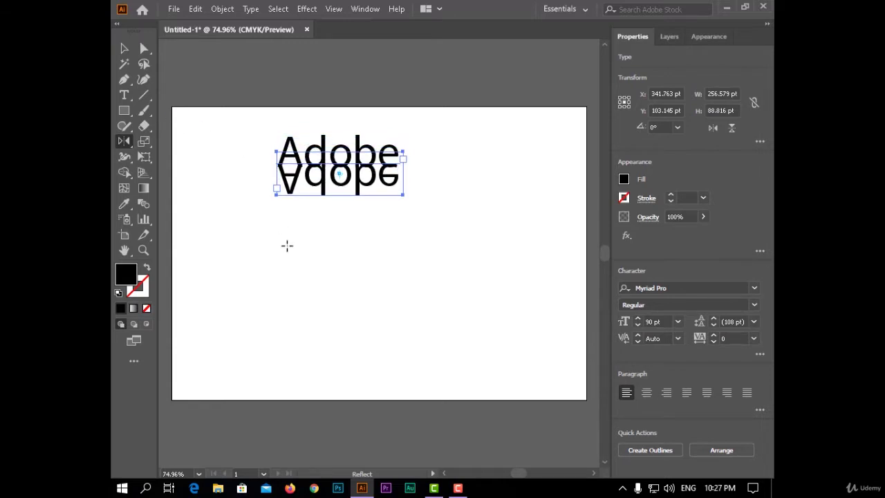
pyautogui.press('Down')
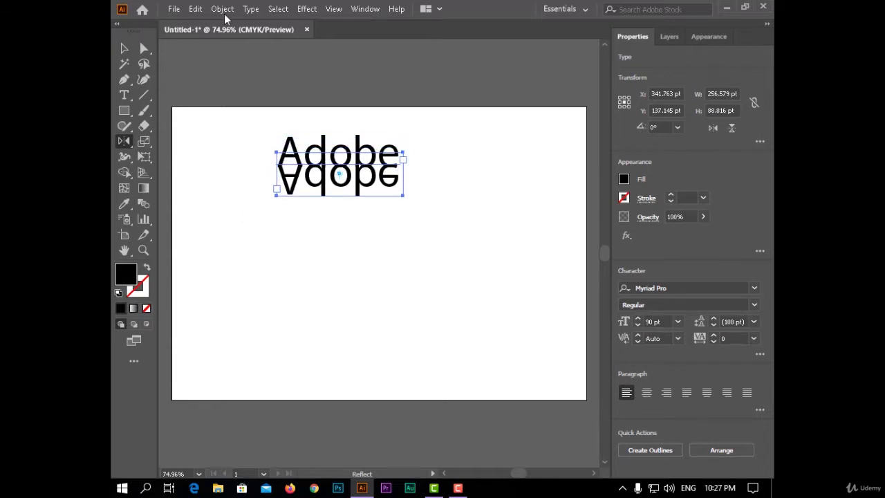
# Step: Free Distort the flipped copy, spreading its bottom corners outward for perspective
pyautogui.click(303, 9)
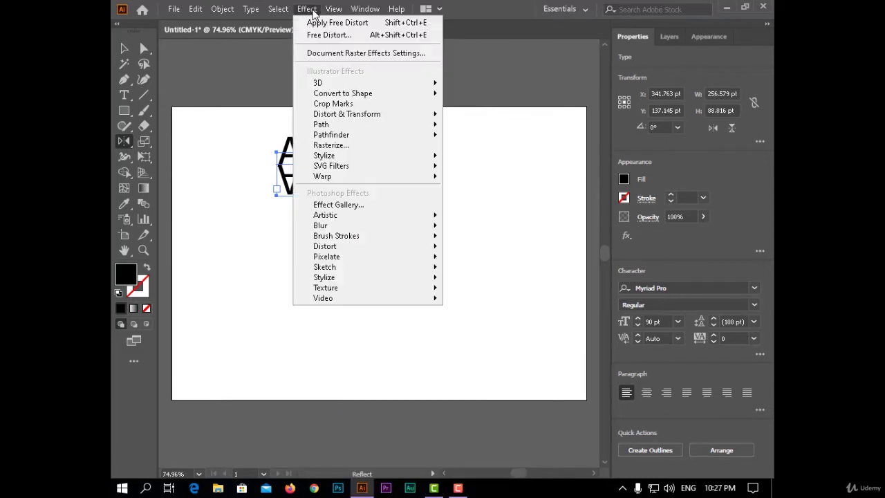
pyautogui.moveTo(373, 114)
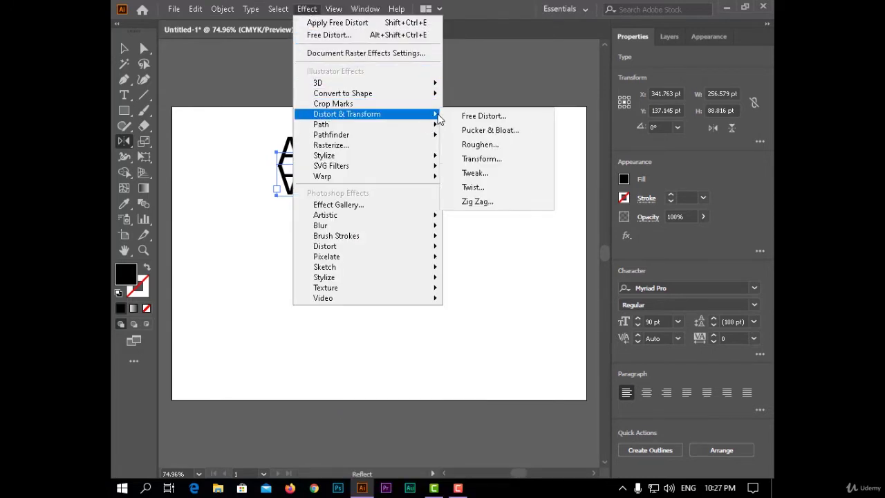
pyautogui.click(450, 117)
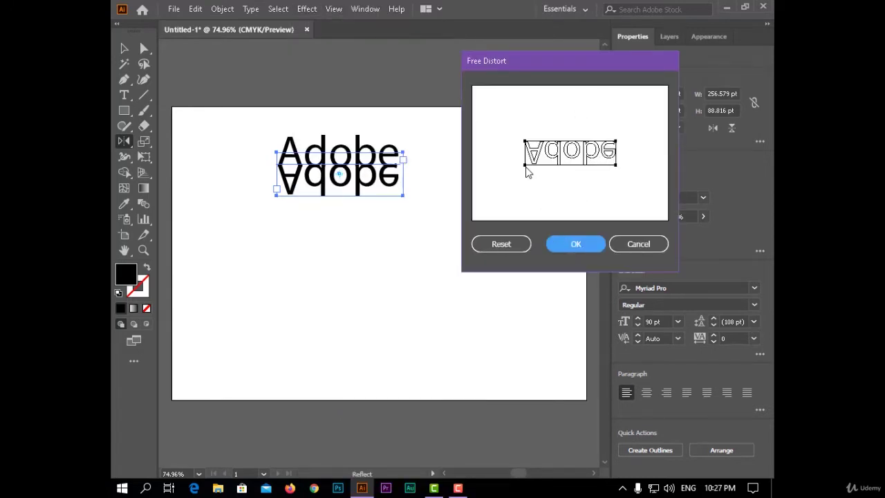
pyautogui.moveTo(525, 166); pyautogui.dragTo(498, 168)
pyautogui.moveTo(618, 166); pyautogui.dragTo(642, 166)
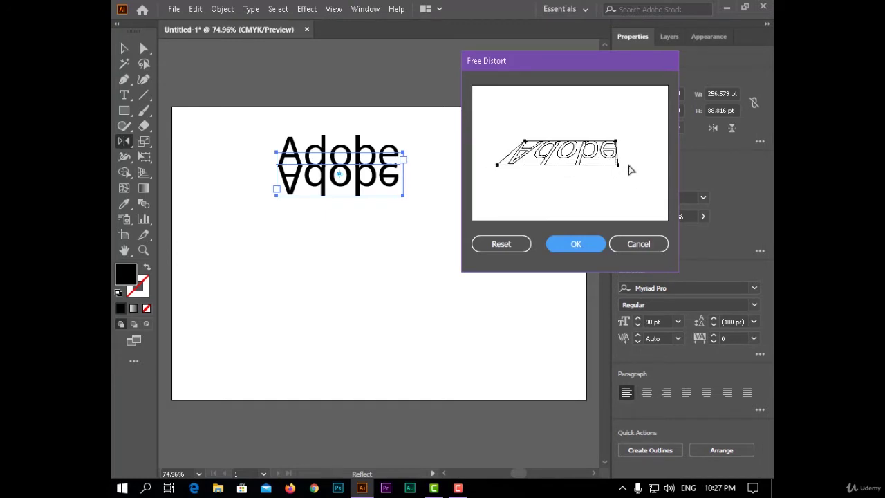
pyautogui.click(592, 244)
# Step: Fade the reflected copy to 22% opacity and deselect it
pyautogui.click(703, 217)
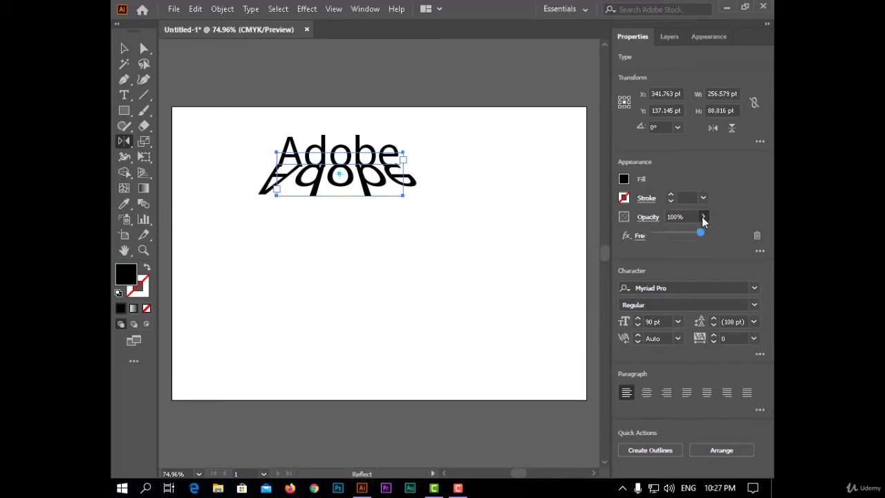
pyautogui.moveTo(674, 235); pyautogui.dragTo(666, 237)
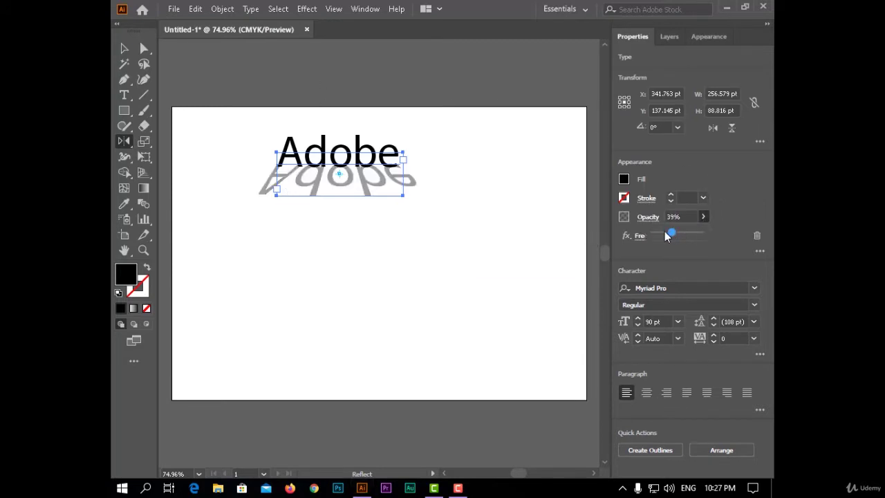
pyautogui.click(526, 233)
pyautogui.click(125, 48)
pyautogui.click(339, 280)
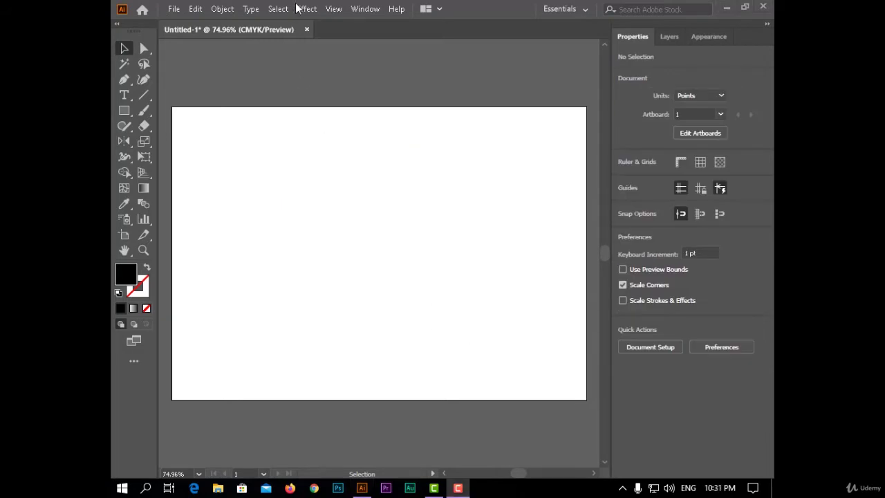
# Step: Create a new text area, replace its placeholder with 'Adobe', and shrink the frame to fit
pyautogui.click(334, 8)
pyautogui.moveTo(346, 114)
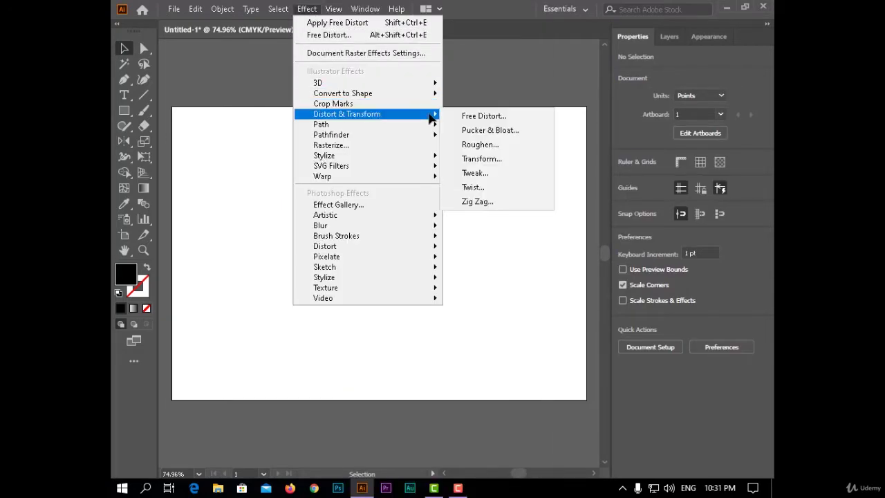
pyautogui.click(124, 95)
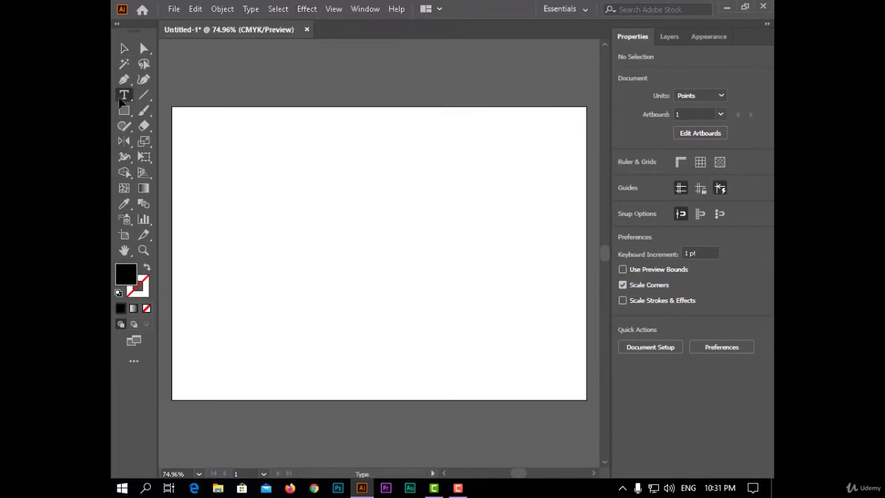
pyautogui.moveTo(247, 126); pyautogui.dragTo(499, 225)
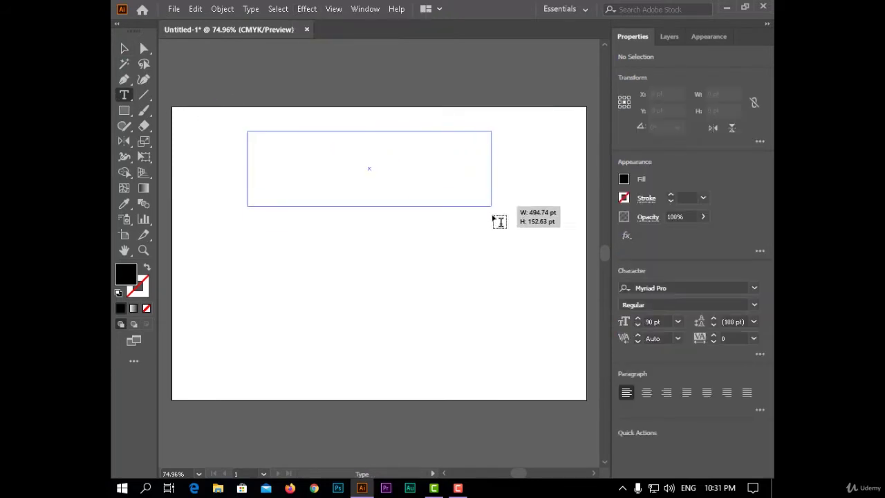
pyautogui.click(124, 48)
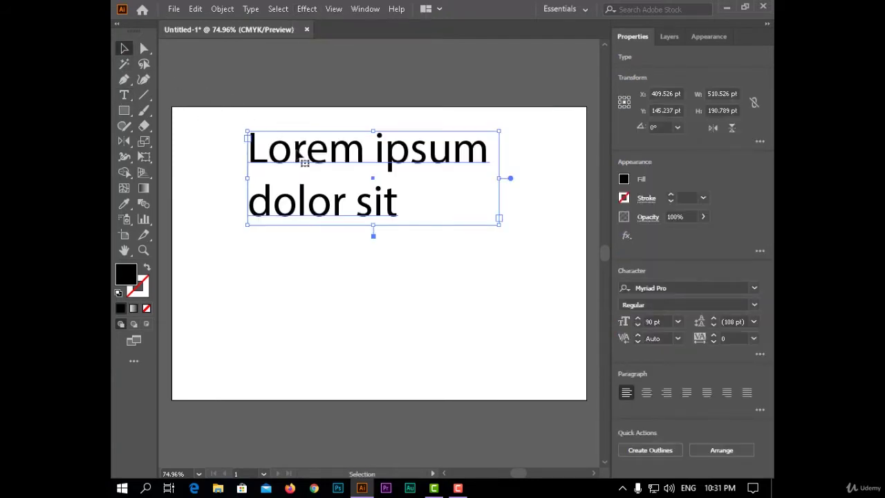
pyautogui.press('t')
pyautogui.click(347, 202)
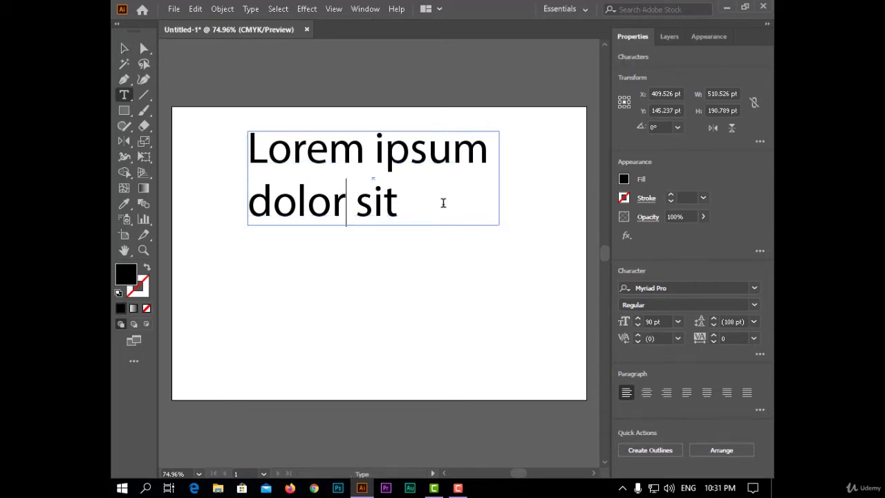
pyautogui.moveTo(407, 202); pyautogui.dragTo(247, 142)
pyautogui.write('A')
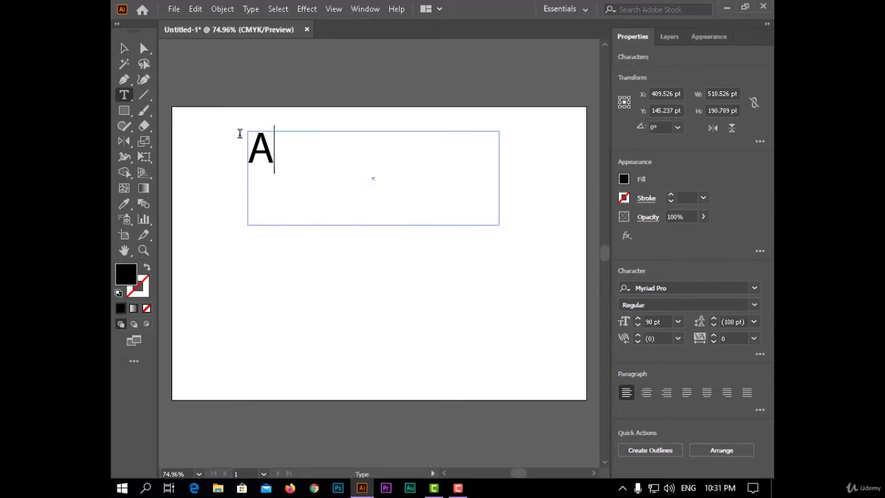
pyautogui.write('dobe')
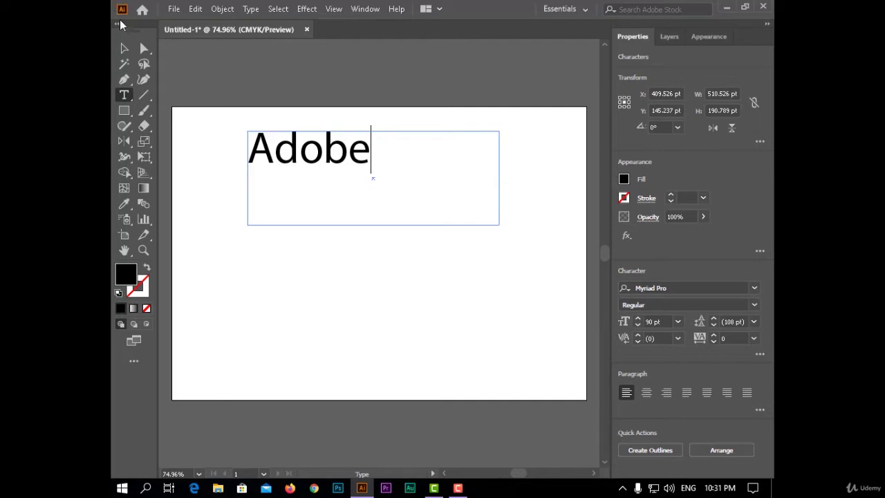
pyautogui.click(124, 48)
pyautogui.moveTo(456, 206); pyautogui.dragTo(383, 173)
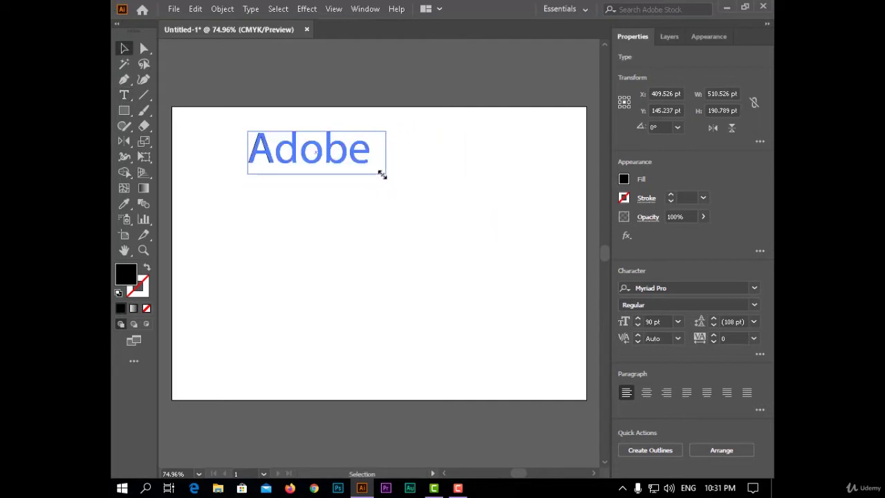
# Step: Preview a Pucker & Bloat distortion on Adobe, then cancel it
pyautogui.click(309, 9)
pyautogui.moveTo(346, 114)
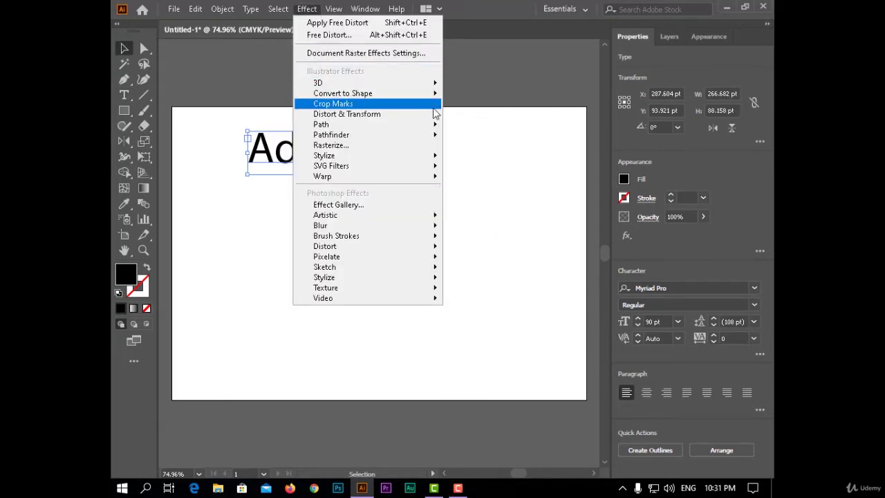
pyautogui.click(512, 130)
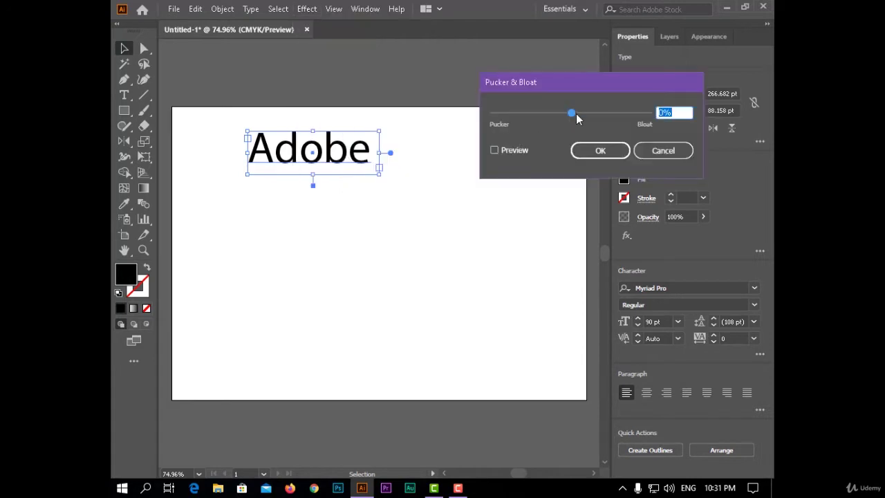
pyautogui.click(494, 150)
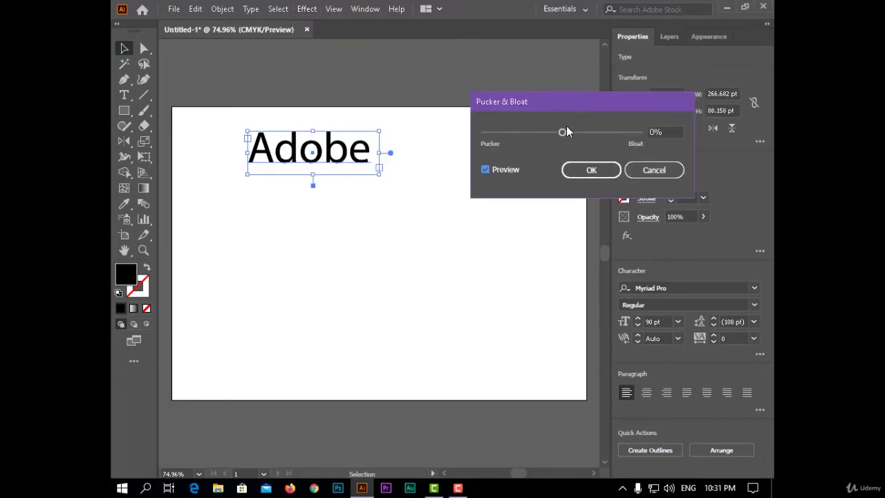
pyautogui.moveTo(563, 132); pyautogui.dragTo(551, 134)
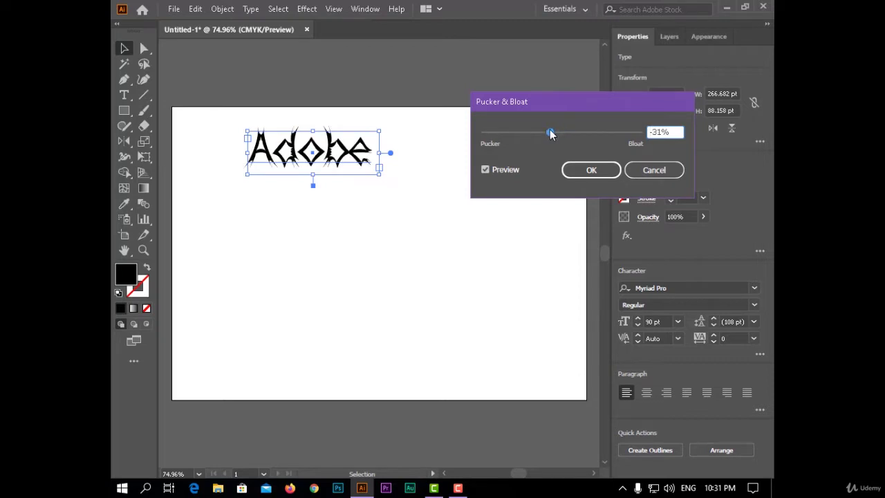
pyautogui.moveTo(551, 134); pyautogui.dragTo(579, 135)
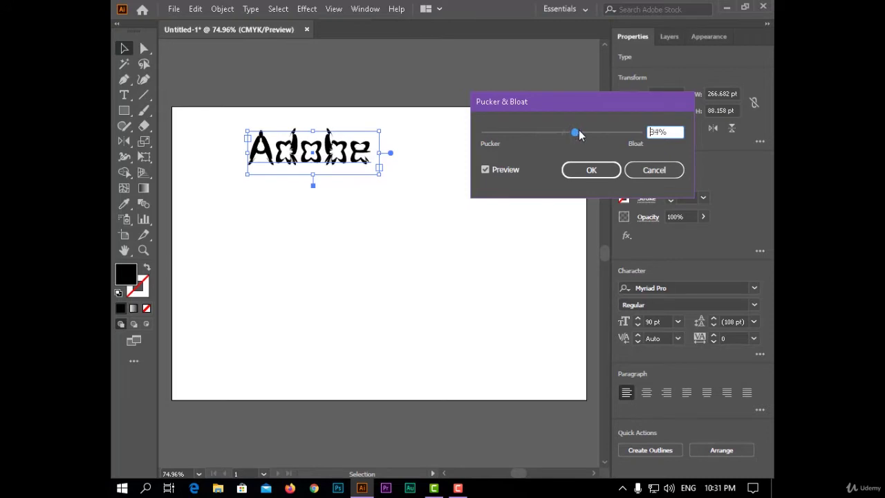
pyautogui.click(654, 171)
pyautogui.click(124, 111)
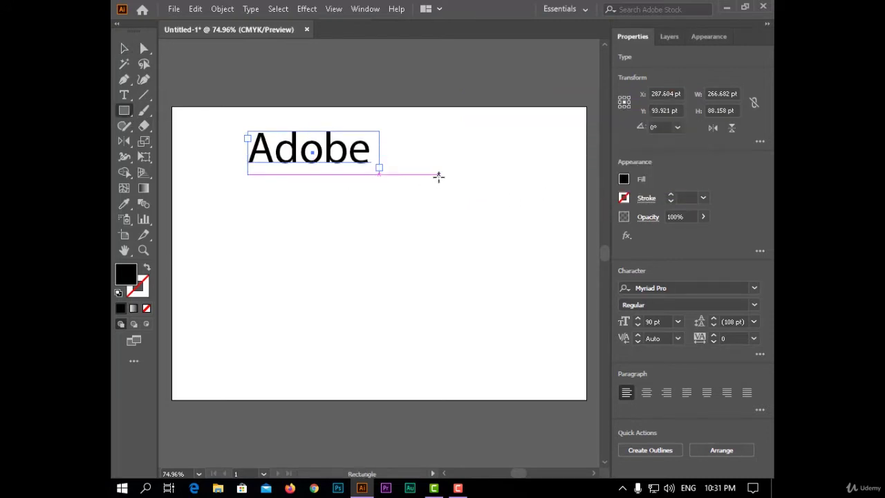
# Step: Draw a black rectangle beside Adobe, preview Pucker & Bloat star and flower shapes, then cancel
pyautogui.moveTo(438, 175)
pyautogui.mouseDown()
pyautogui.moveTo(537, 340)
pyautogui.moveTo(556, 314)
pyautogui.mouseUp()
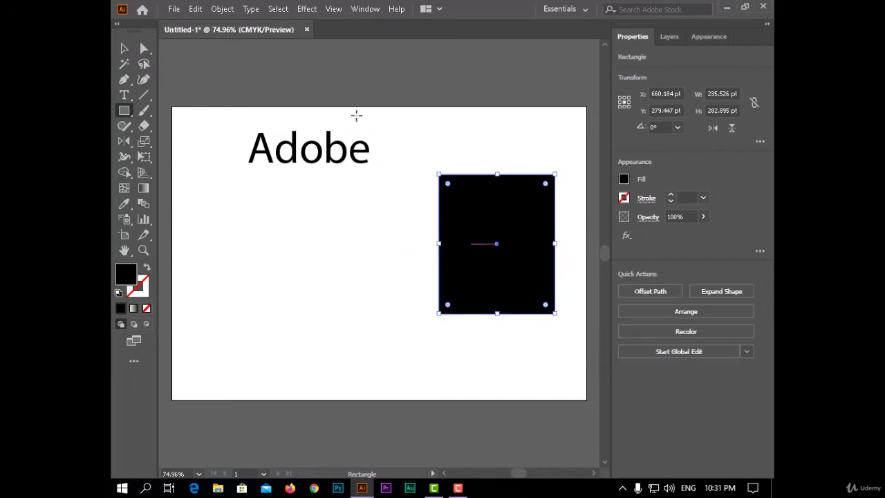
pyautogui.click(298, 12)
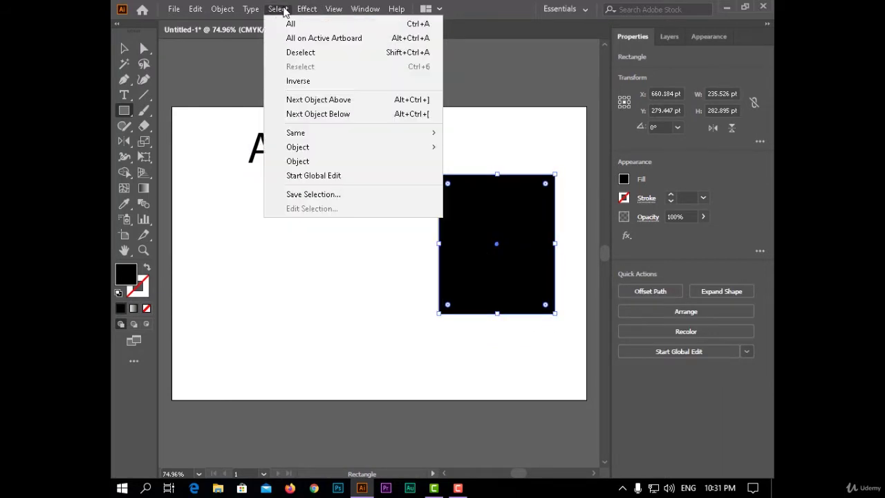
pyautogui.moveTo(347, 114)
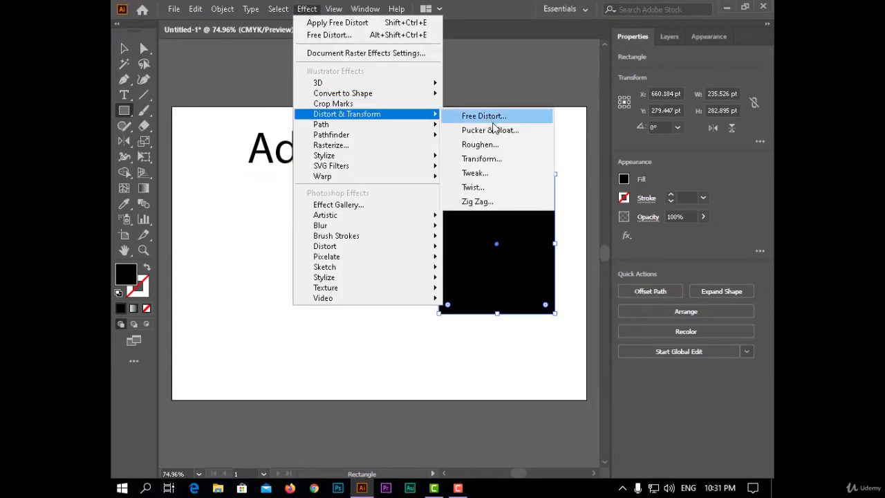
pyautogui.click(546, 131)
pyautogui.moveTo(629, 98); pyautogui.dragTo(615, 80)
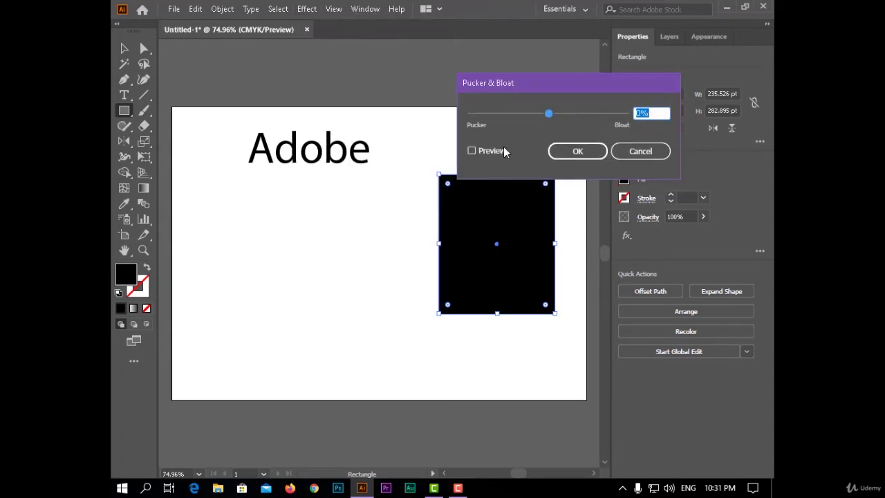
pyautogui.click(505, 148)
pyautogui.moveTo(548, 113); pyautogui.dragTo(526, 116)
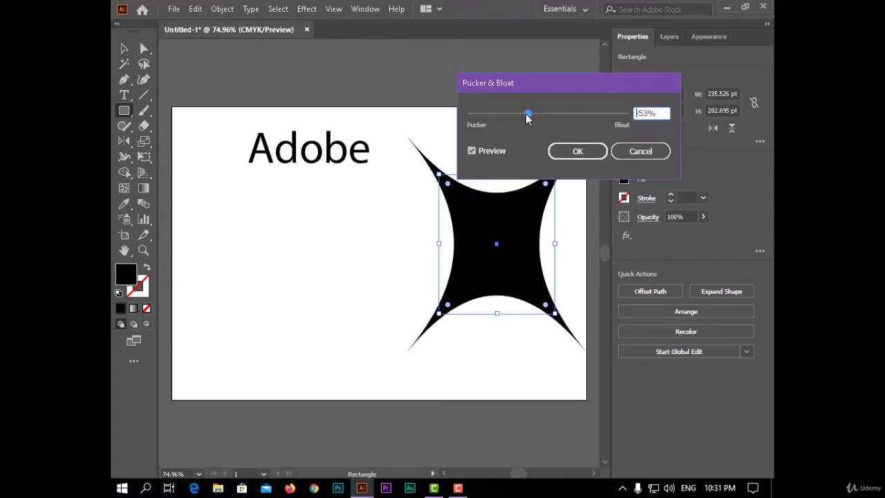
pyautogui.moveTo(523, 117); pyautogui.dragTo(577, 114)
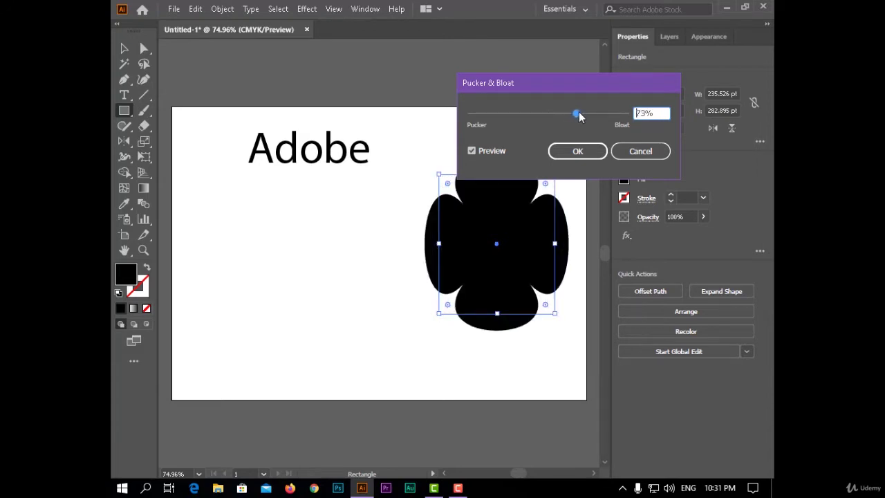
pyautogui.click(657, 153)
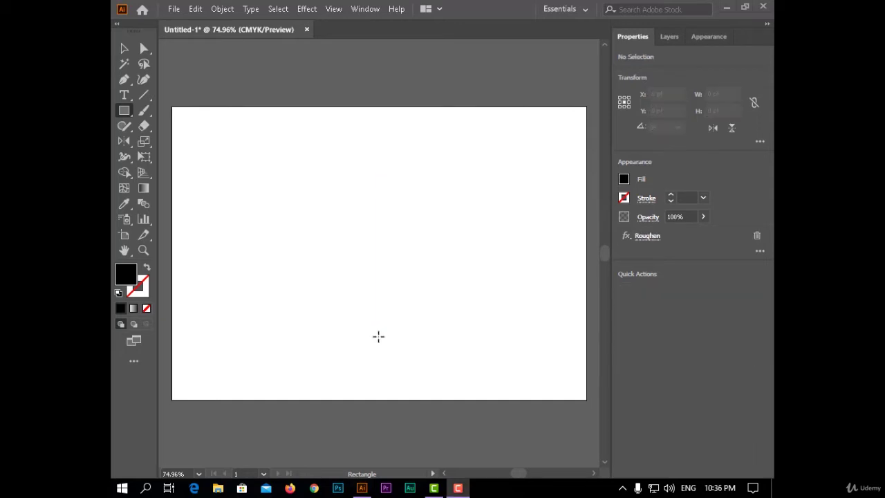
# Step: Draw a large black rectangle across the artboard
pyautogui.click(124, 48)
pyautogui.click(125, 111)
pyautogui.moveTo(222, 143); pyautogui.dragTo(507, 318)
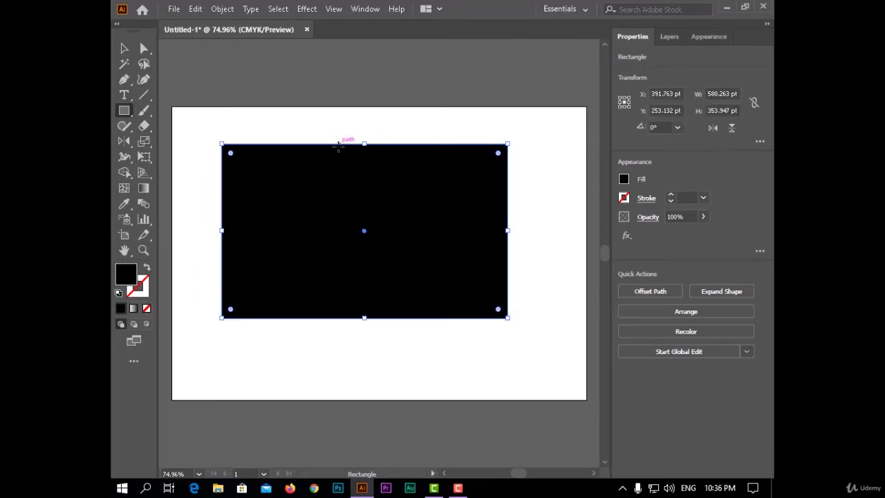
# Step: Preview Roughen on the rectangle with larger spikes, switching size to absolute 3 pt
pyautogui.click(307, 9)
pyautogui.moveTo(347, 114)
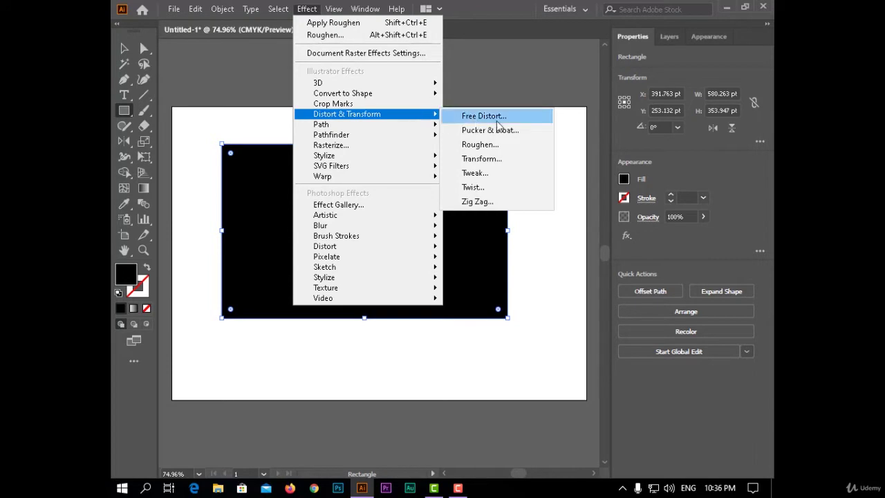
pyautogui.click(517, 146)
pyautogui.moveTo(611, 47); pyautogui.dragTo(598, 40)
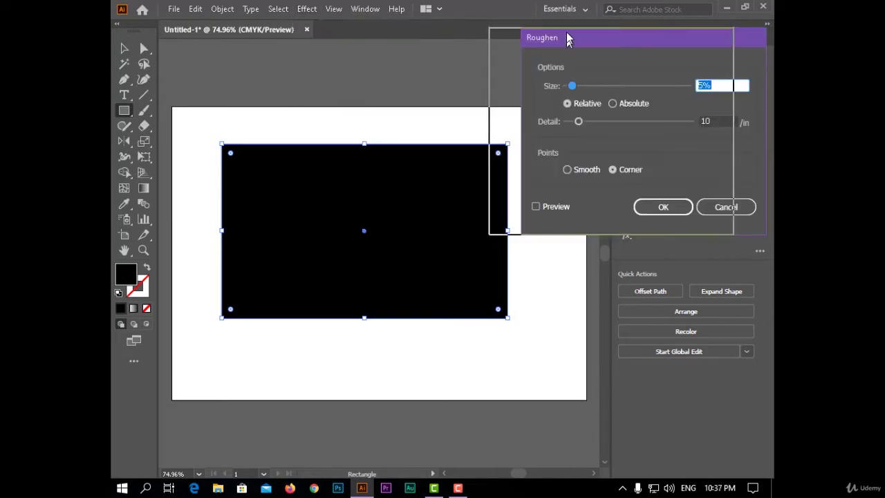
pyautogui.click(524, 200)
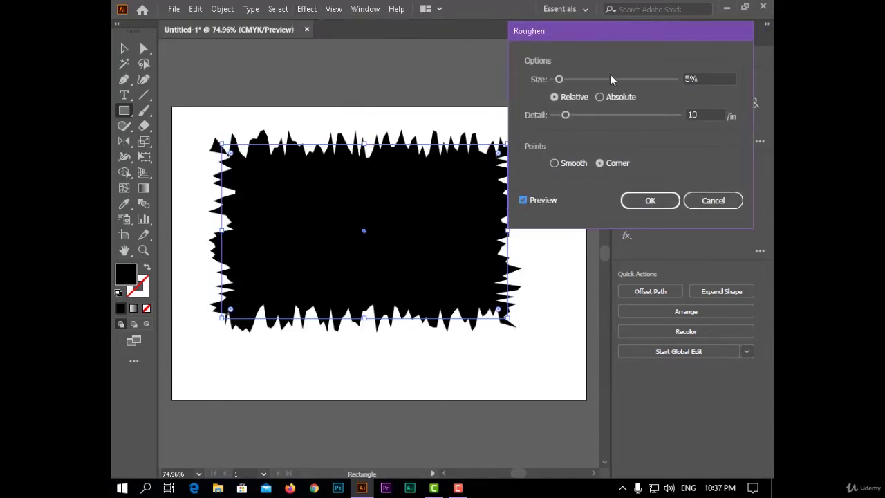
pyautogui.moveTo(598, 23); pyautogui.dragTo(616, 22)
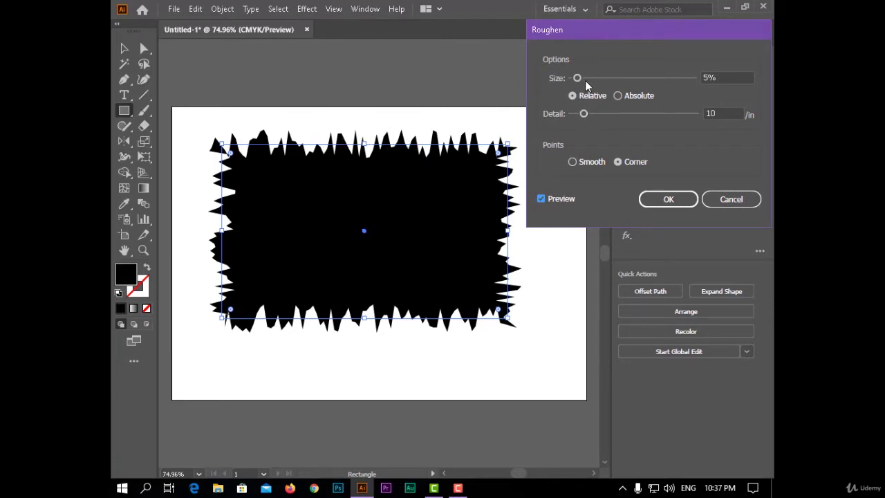
pyautogui.moveTo(582, 77)
pyautogui.mouseDown()
pyautogui.moveTo(610, 81)
pyautogui.moveTo(576, 79)
pyautogui.mouseUp()
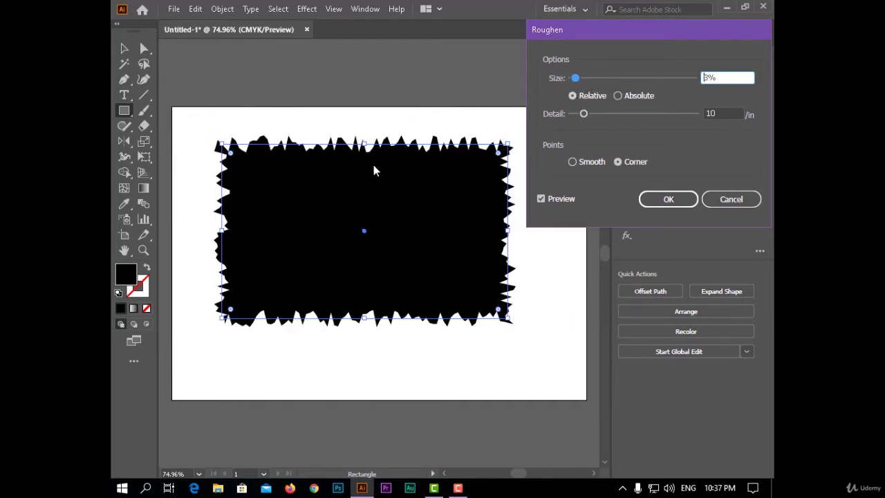
pyautogui.click(635, 97)
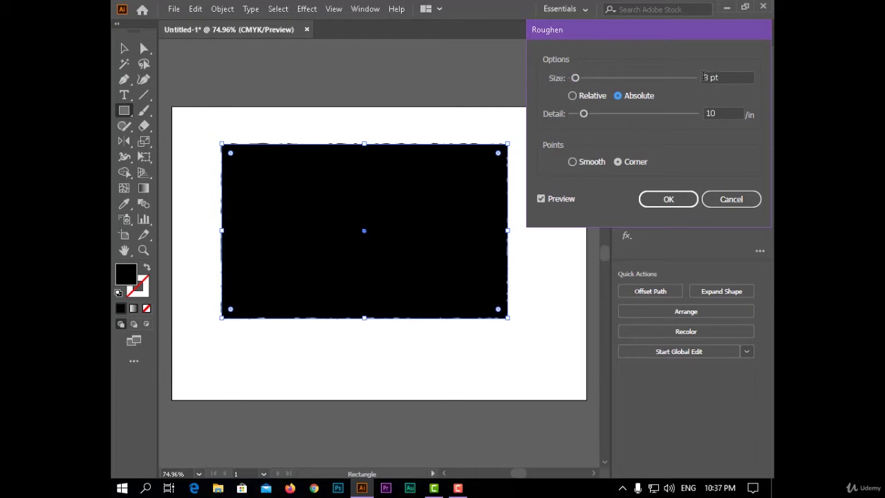
# Step: Apply Roughen at relative 3% size, 6/in detail and corner points
pyautogui.click(598, 95)
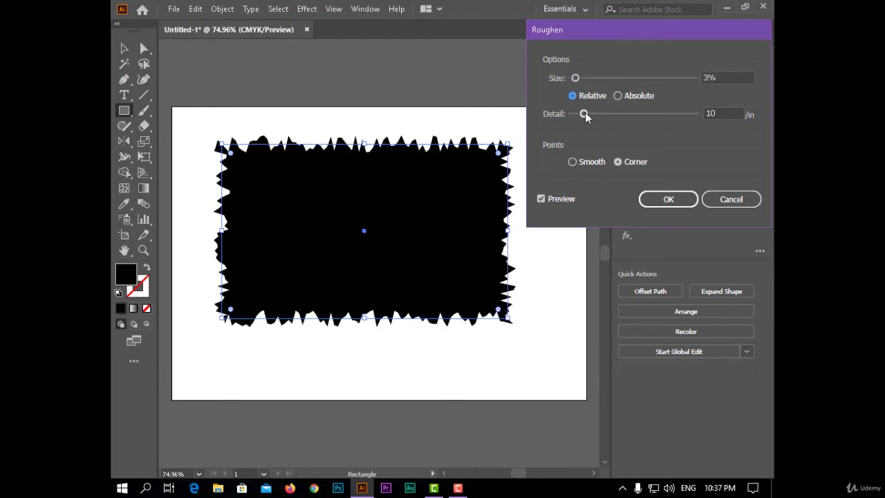
pyautogui.moveTo(583, 114); pyautogui.dragTo(651, 114)
pyautogui.moveTo(593, 113); pyautogui.dragTo(574, 115)
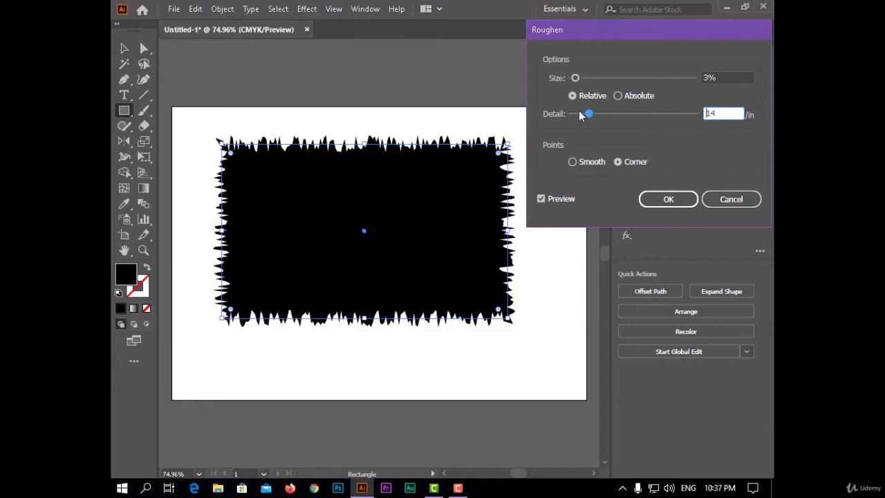
pyautogui.moveTo(579, 113); pyautogui.dragTo(591, 113)
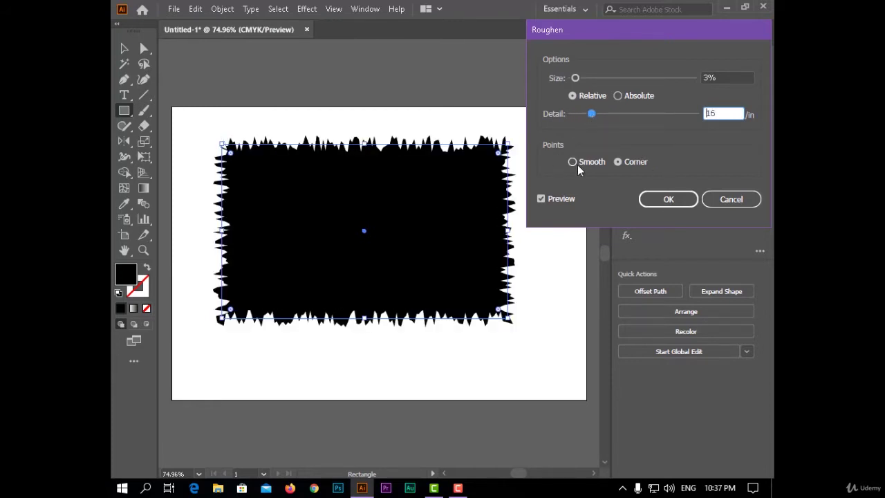
pyautogui.moveTo(589, 32); pyautogui.dragTo(579, 17)
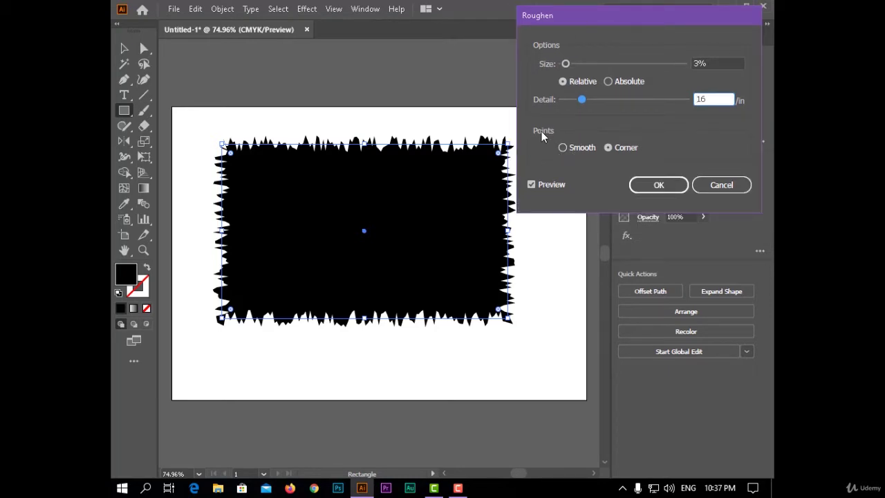
pyautogui.click(564, 148)
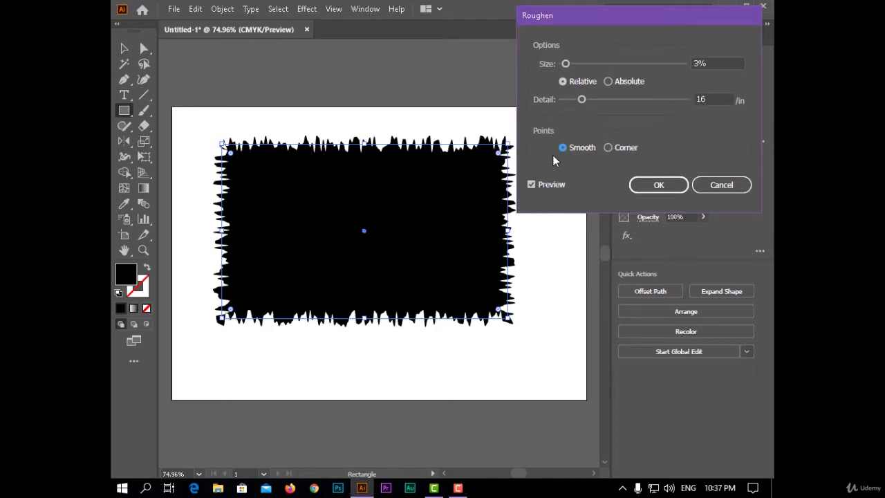
pyautogui.moveTo(581, 99); pyautogui.dragTo(569, 99)
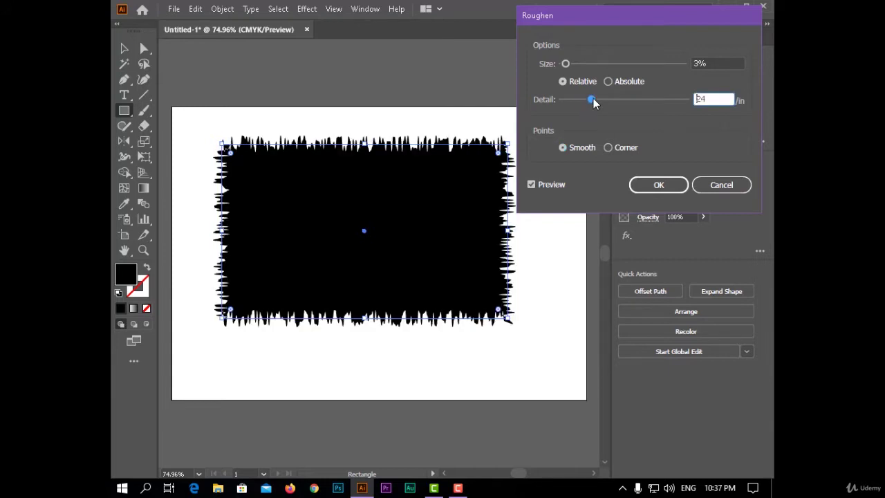
pyautogui.press('Down')
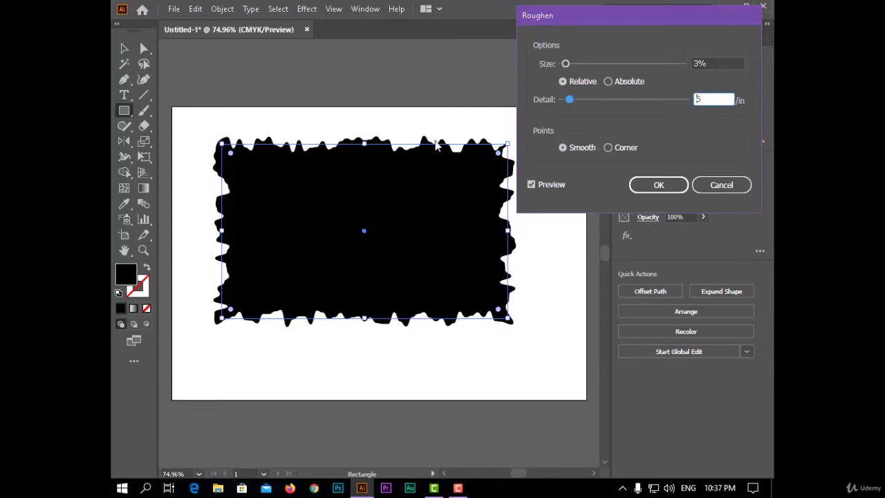
pyautogui.write('6')
pyautogui.click(608, 147)
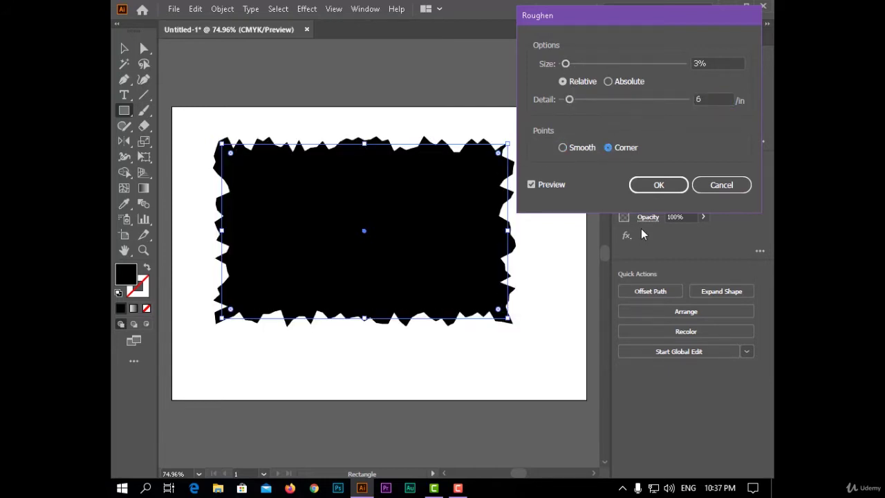
pyautogui.click(685, 186)
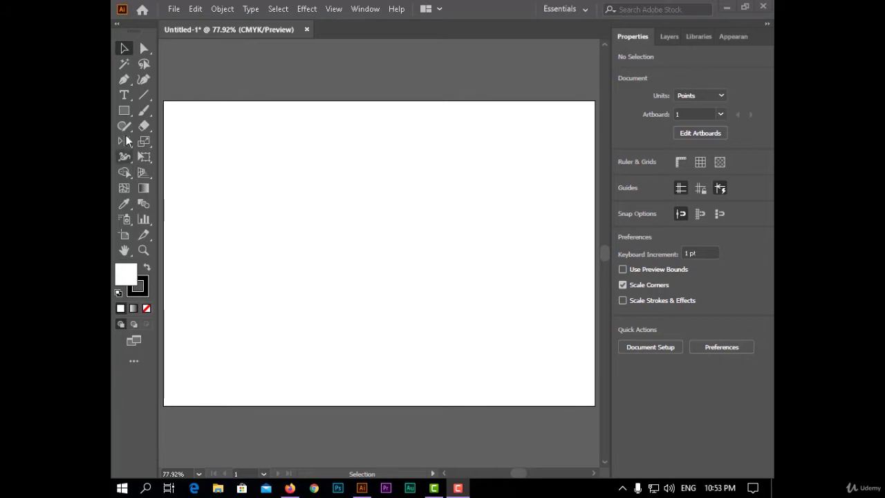
# Step: Draw a rectangle filled red (#CE0000) with a 14 pt stroke
pyautogui.click(123, 111)
pyautogui.moveTo(294, 169)
pyautogui.mouseDown()
pyautogui.moveTo(460, 264)
pyautogui.moveTo(480, 308)
pyautogui.mouseUp()
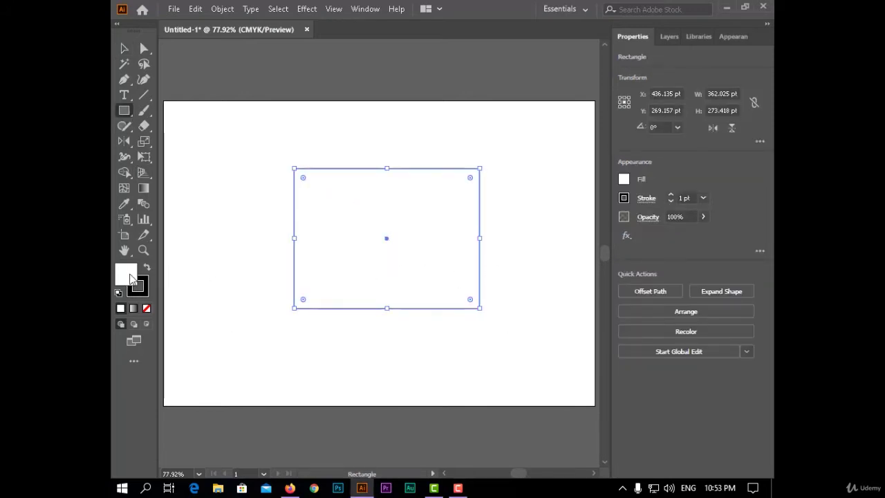
pyautogui.doubleClick(132, 278)
pyautogui.click(593, 197)
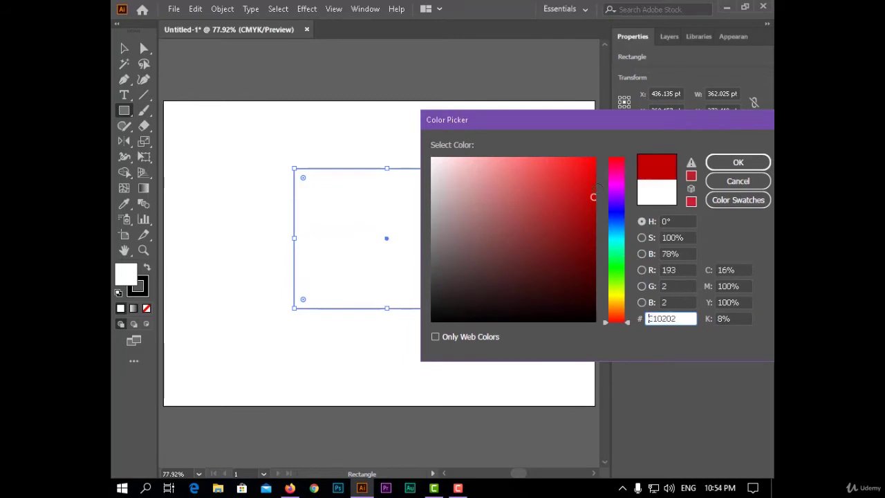
pyautogui.click(737, 163)
pyautogui.click(671, 195)
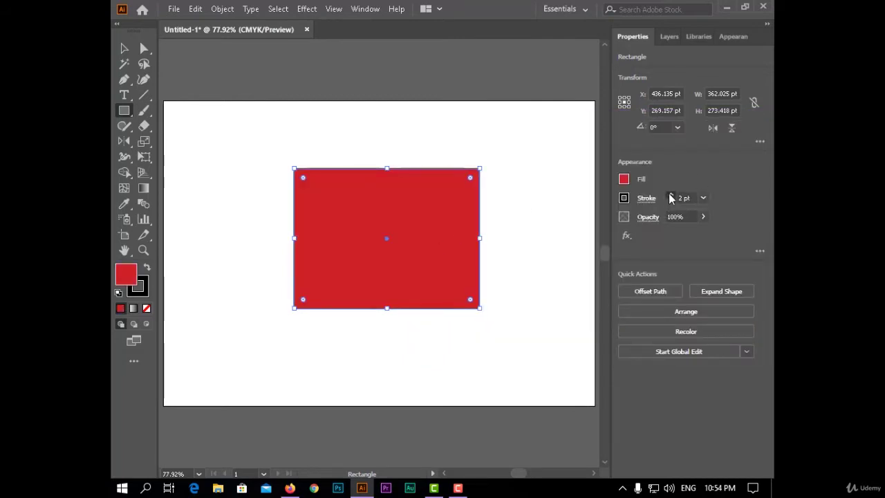
pyautogui.write('14')
pyautogui.click(126, 49)
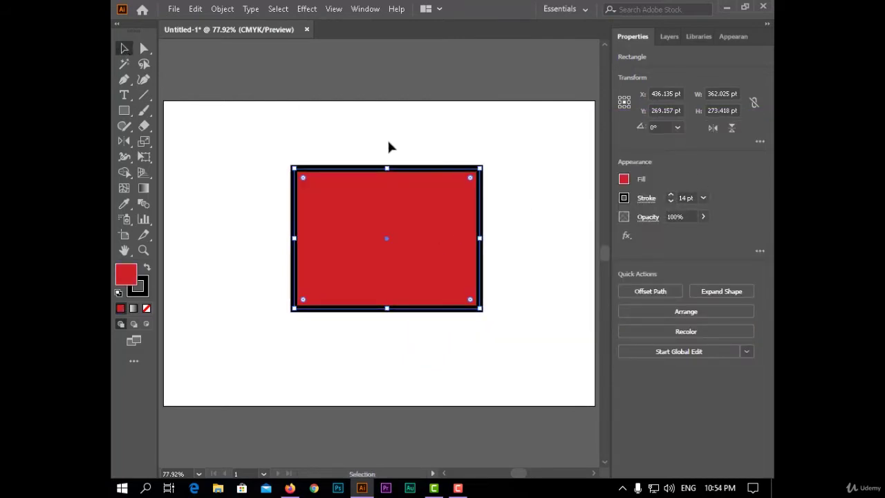
pyautogui.click(307, 9)
pyautogui.moveTo(366, 114)
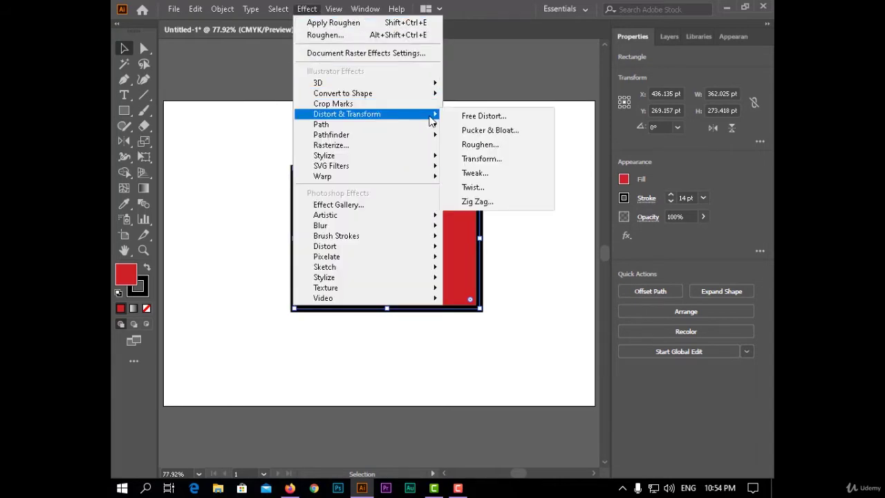
# Step: Preview Transform Effect horizontal stretches of 110–162%, then reset both scales to 100%
pyautogui.click(484, 158)
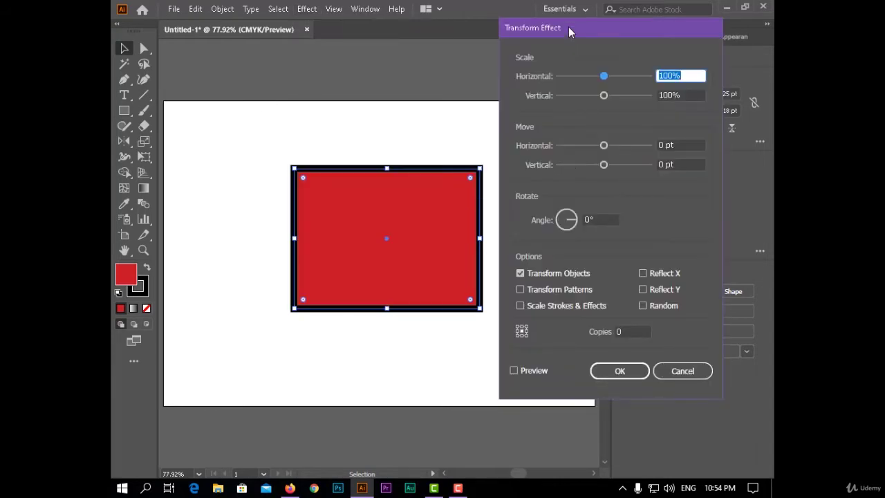
pyautogui.moveTo(569, 26); pyautogui.dragTo(589, 9)
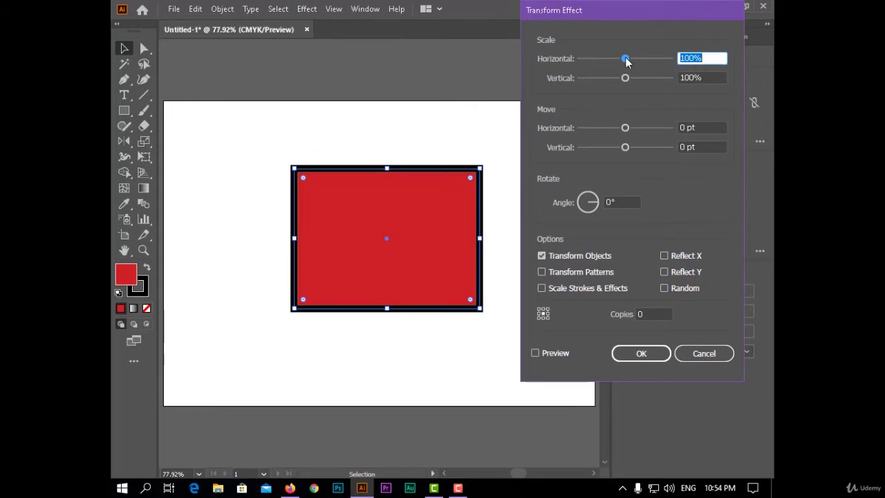
pyautogui.moveTo(627, 61); pyautogui.dragTo(656, 66)
pyautogui.click(556, 354)
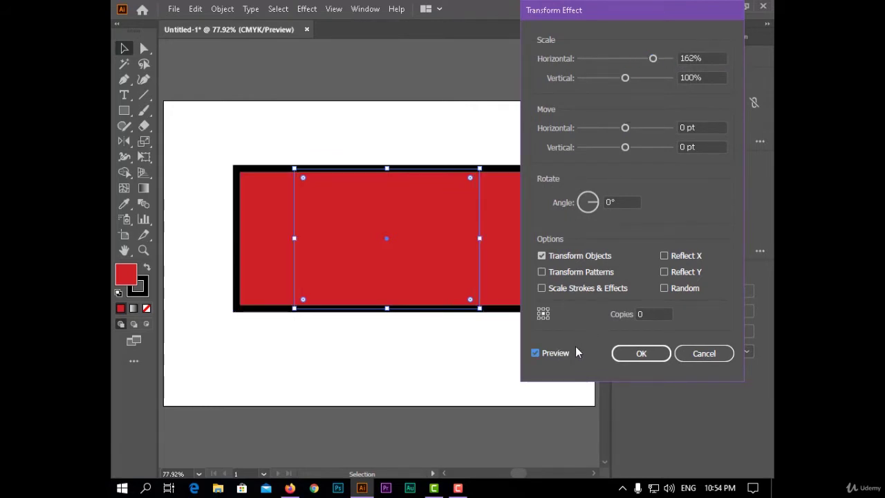
pyautogui.click(630, 59)
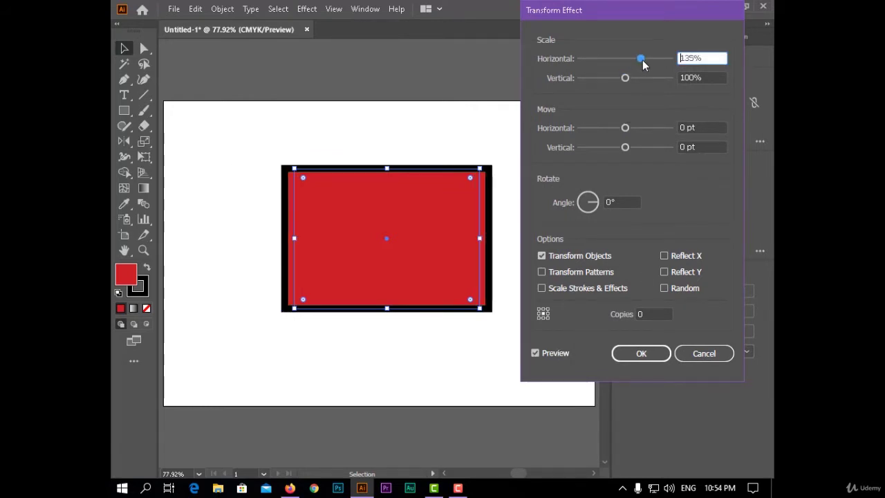
pyautogui.moveTo(642, 60); pyautogui.dragTo(653, 69)
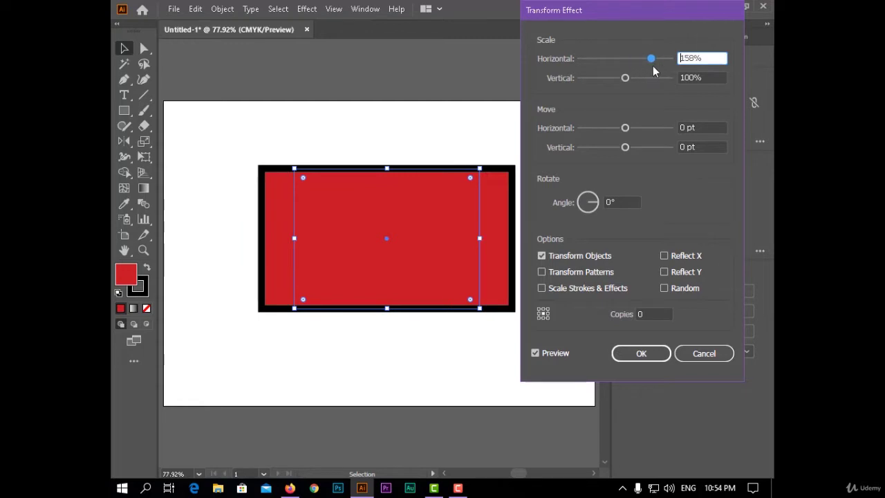
pyautogui.moveTo(654, 69)
pyautogui.mouseDown()
pyautogui.moveTo(625, 60)
pyautogui.moveTo(624, 81)
pyautogui.moveTo(598, 83)
pyautogui.moveTo(644, 83)
pyautogui.moveTo(602, 83)
pyautogui.moveTo(628, 78)
pyautogui.mouseUp()
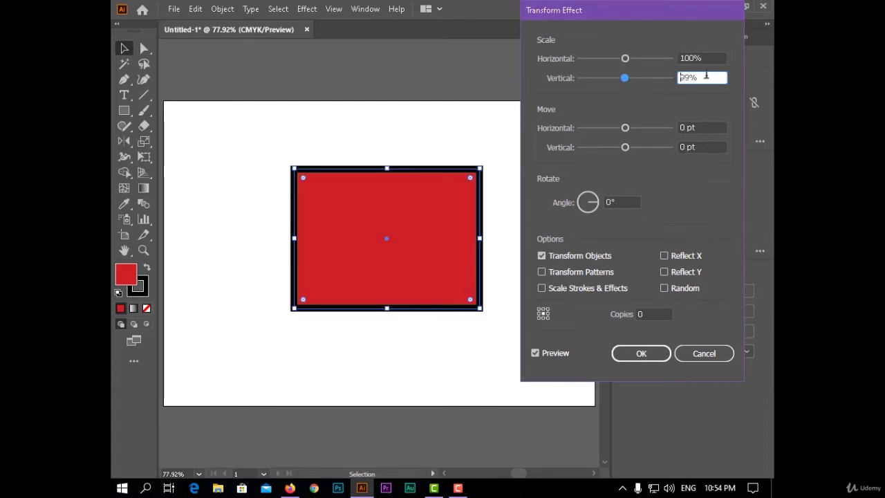
pyautogui.moveTo(706, 76); pyautogui.dragTo(659, 78)
pyautogui.write('10')
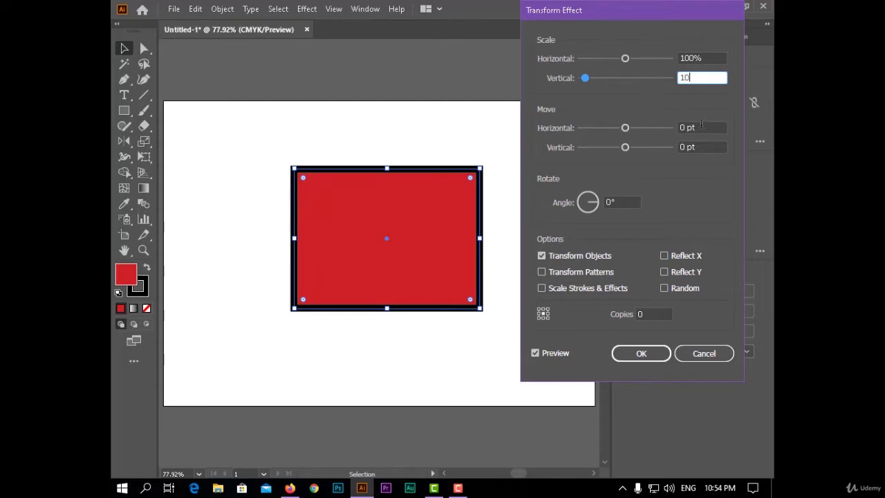
pyautogui.write('0')
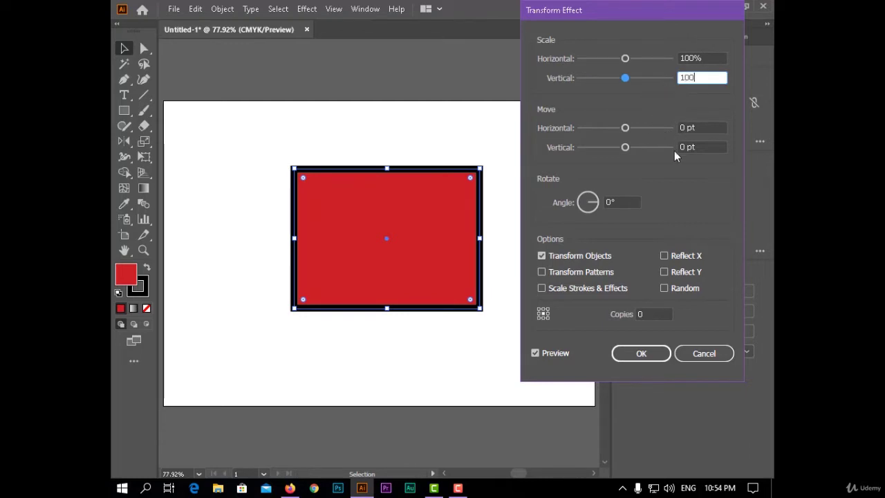
pyautogui.moveTo(625, 128)
pyautogui.mouseDown()
pyautogui.moveTo(657, 130)
pyautogui.moveTo(625, 133)
pyautogui.mouseUp()
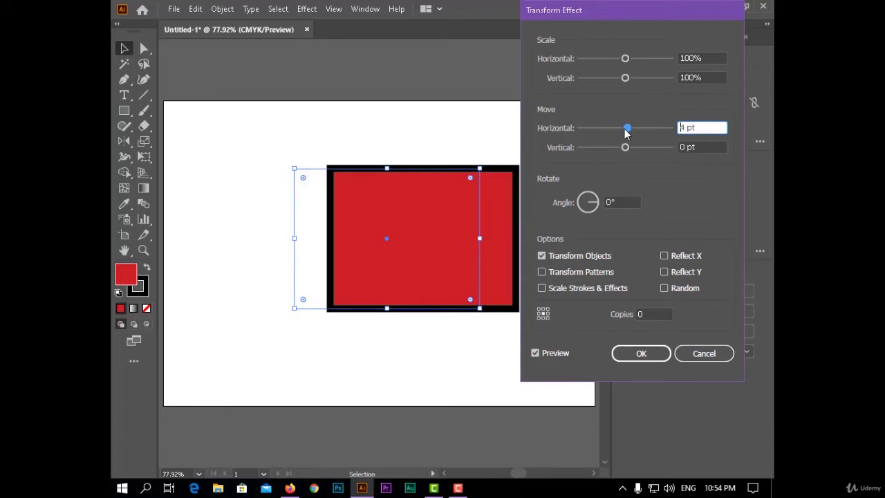
pyautogui.doubleClick(688, 128)
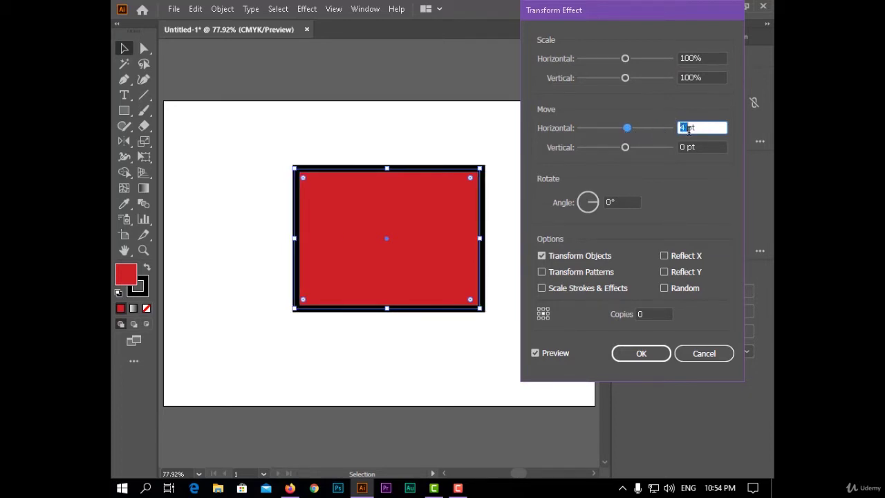
pyautogui.write('0')
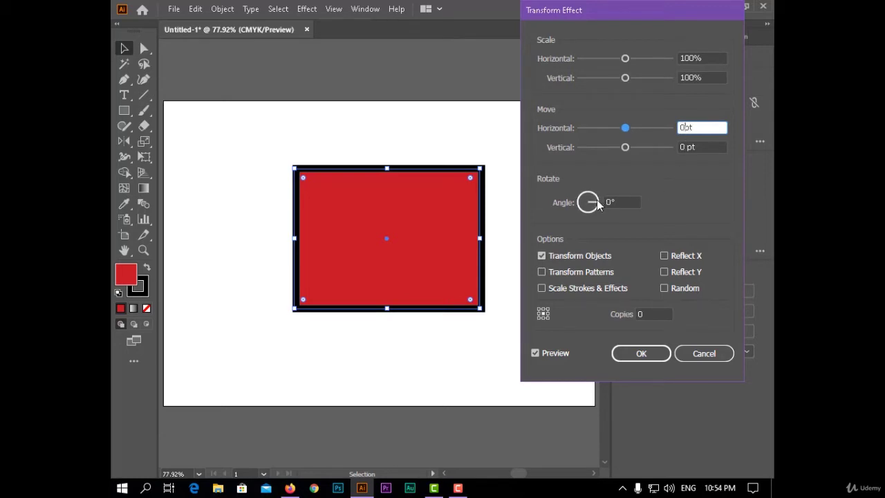
pyautogui.click(589, 212)
pyautogui.moveTo(589, 212); pyautogui.dragTo(605, 202)
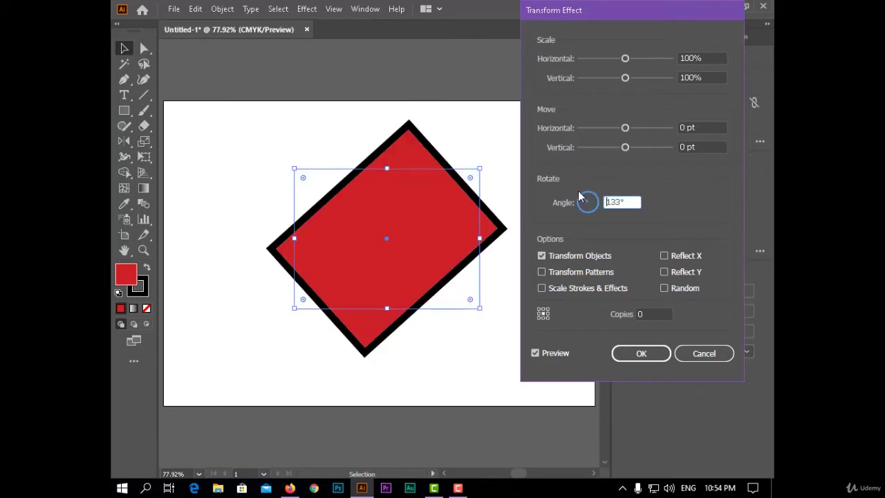
pyautogui.click(605, 202)
pyautogui.write('0')
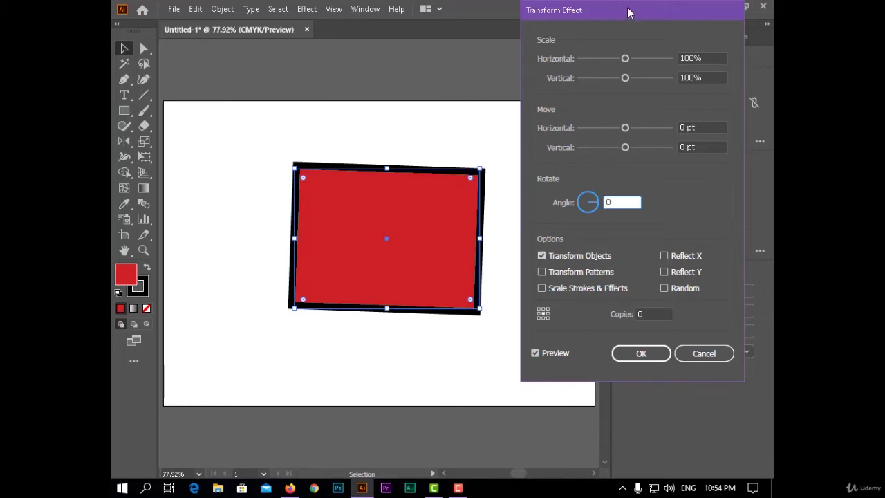
pyautogui.moveTo(628, 12); pyautogui.dragTo(635, 13)
pyautogui.click(547, 255)
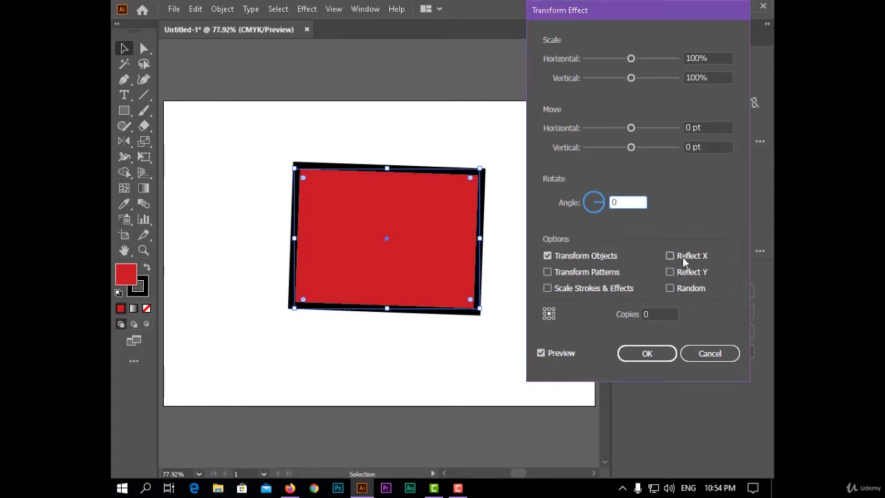
pyautogui.click(683, 256)
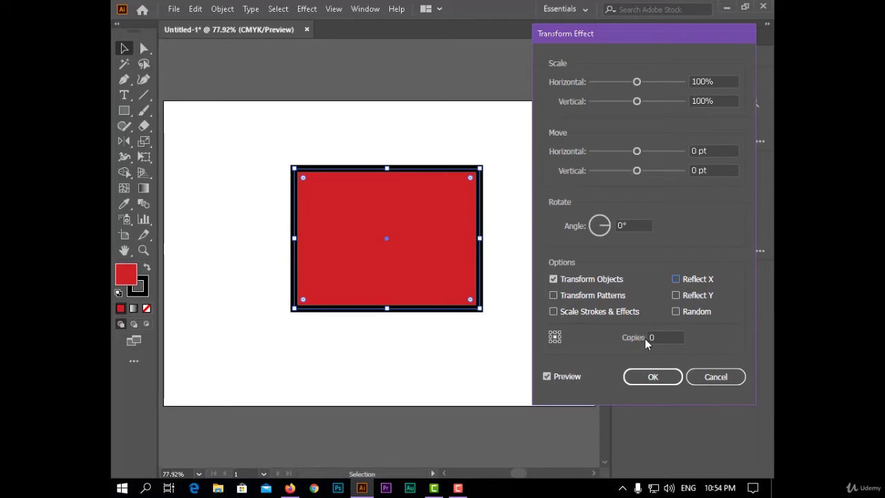
# Step: Set the Transform Effect to 5 copies and raise the values to spread them out
pyautogui.click(682, 341)
pyautogui.write('5')
pyautogui.click(633, 337)
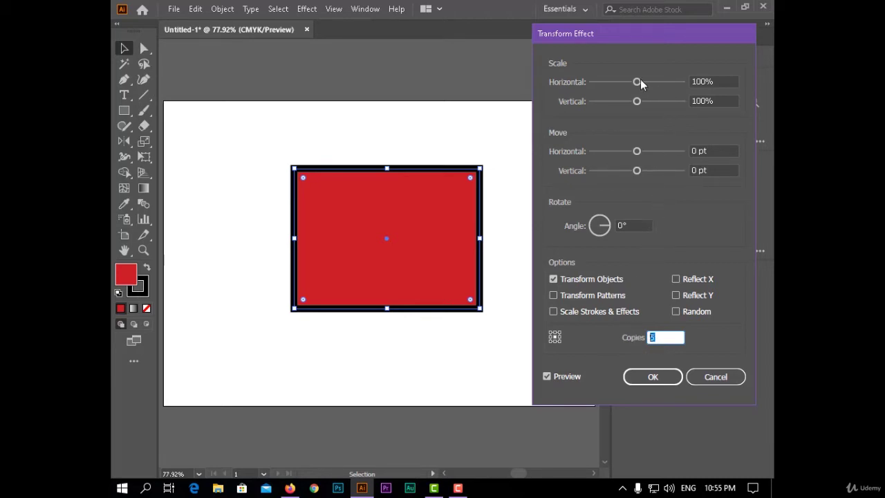
pyautogui.moveTo(637, 82); pyautogui.dragTo(648, 82)
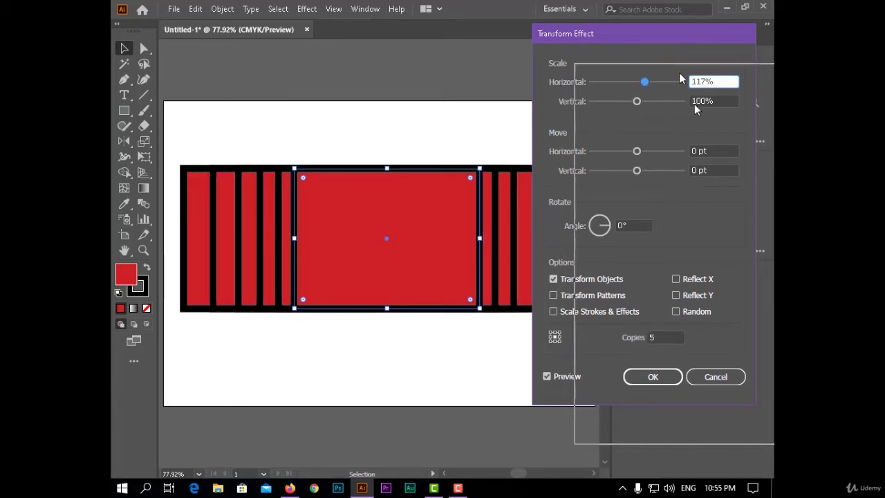
pyautogui.moveTo(637, 33); pyautogui.dragTo(708, 47)
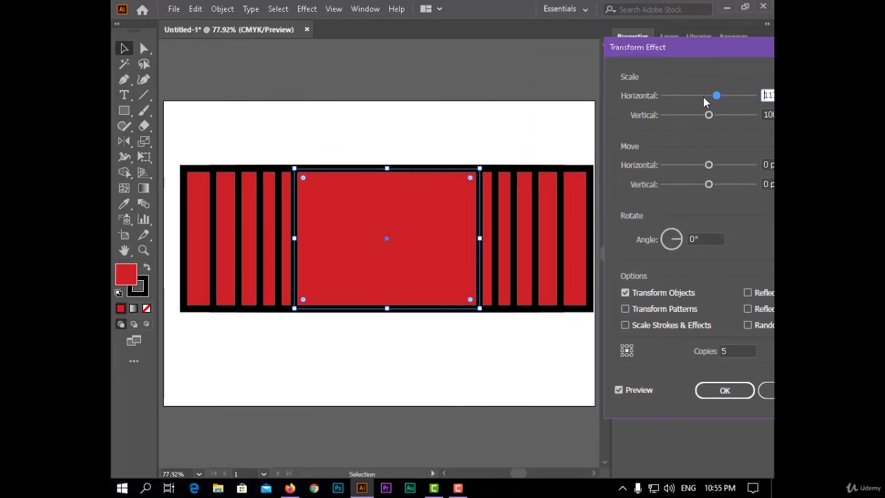
pyautogui.moveTo(716, 96); pyautogui.dragTo(715, 117)
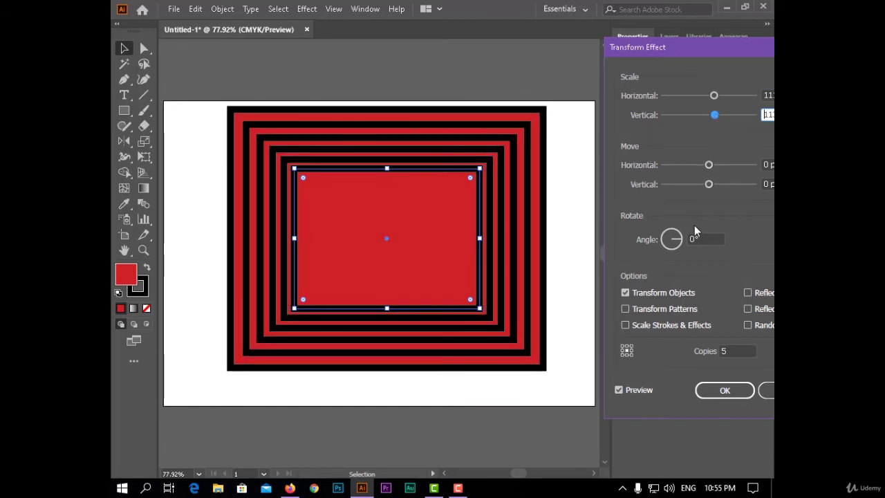
# Step: Rotate the copies into a 230° spiral, trying several reference points, then cancel
pyautogui.click(676, 239)
pyautogui.moveTo(678, 241); pyautogui.dragTo(680, 248)
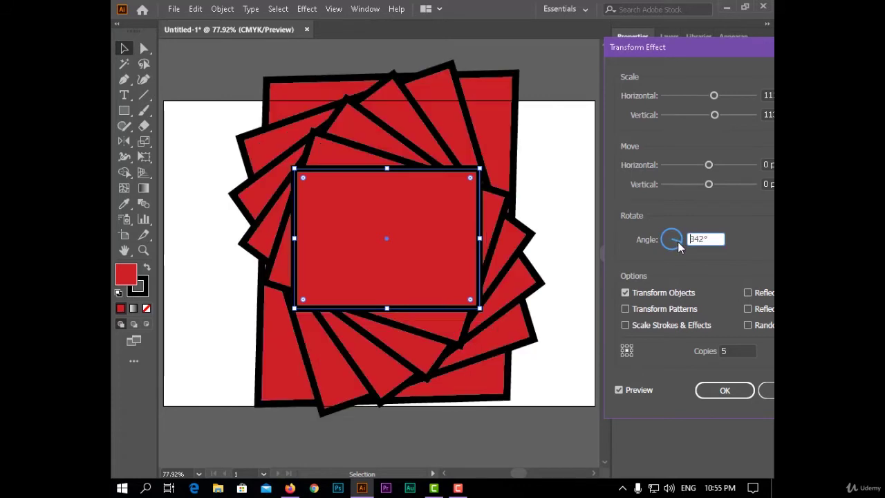
pyautogui.click(631, 355)
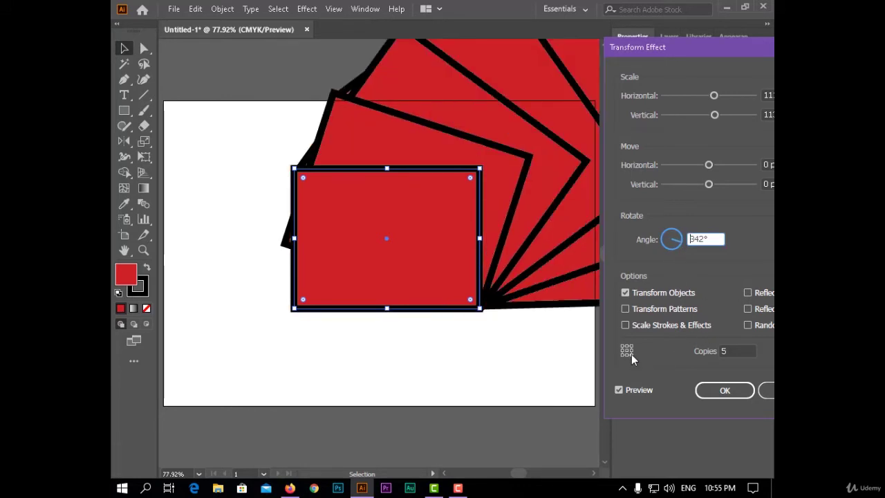
pyautogui.click(626, 347)
pyautogui.click(623, 355)
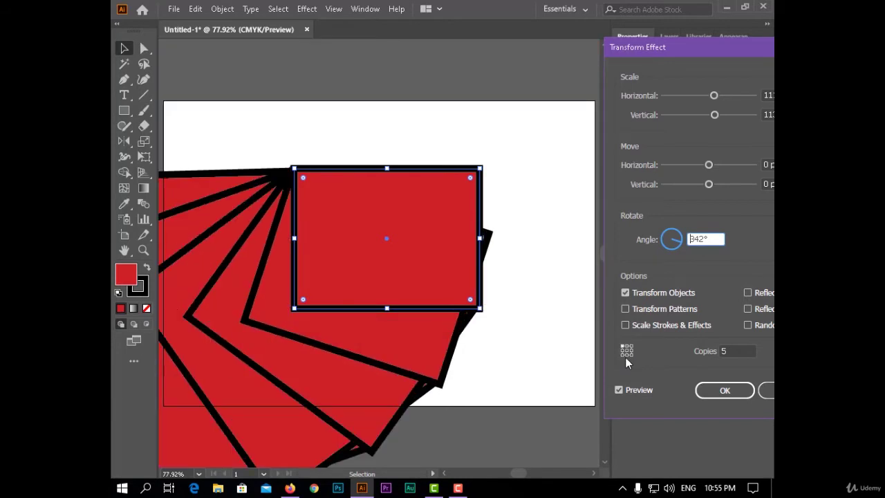
pyautogui.click(623, 355)
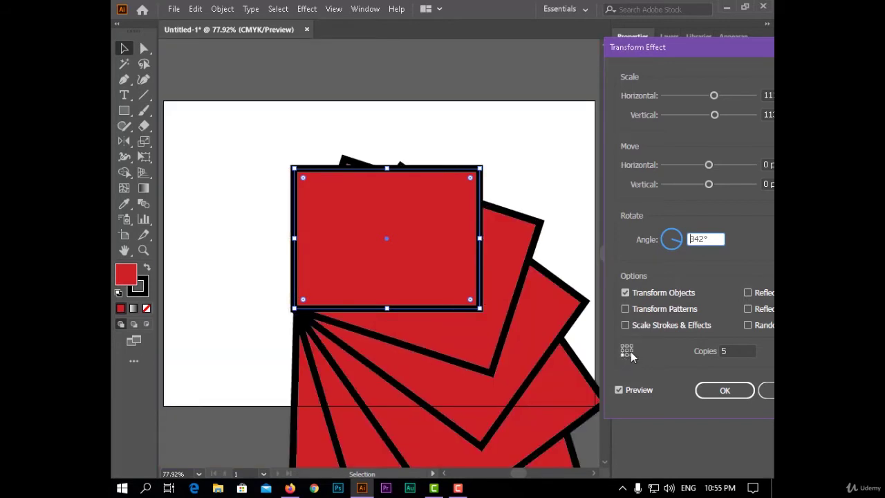
pyautogui.click(627, 350)
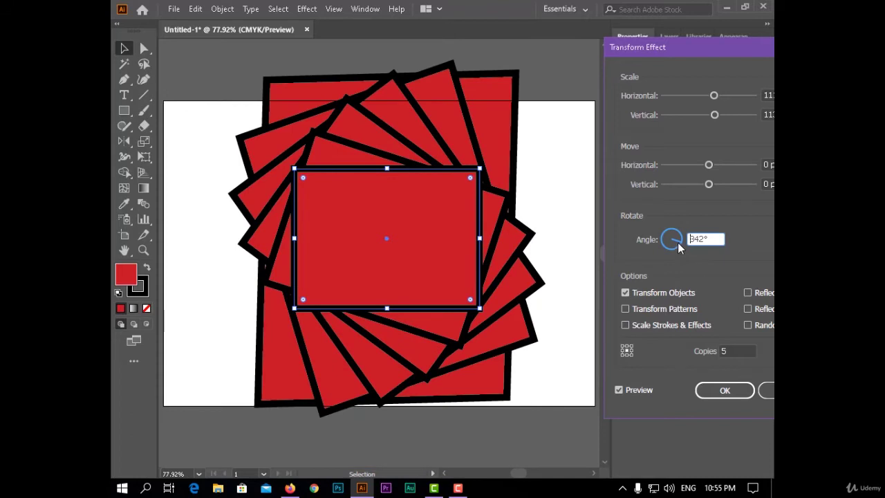
pyautogui.moveTo(677, 242); pyautogui.dragTo(668, 256)
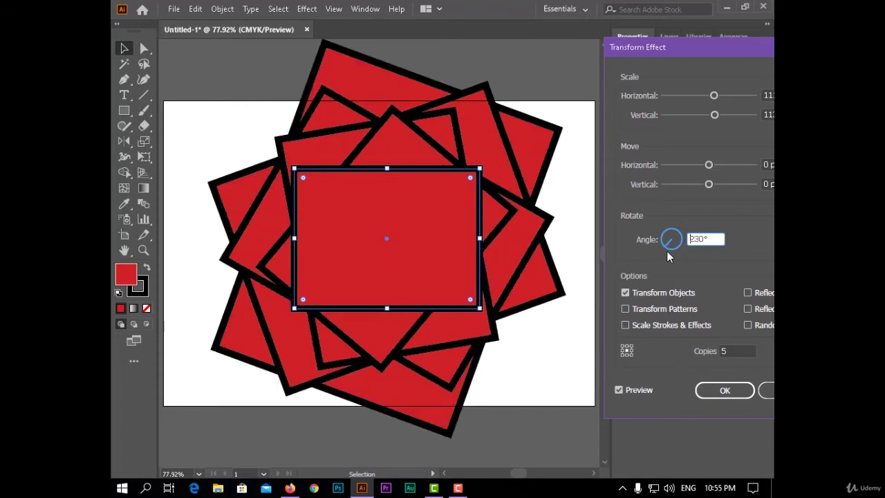
pyautogui.click(767, 390)
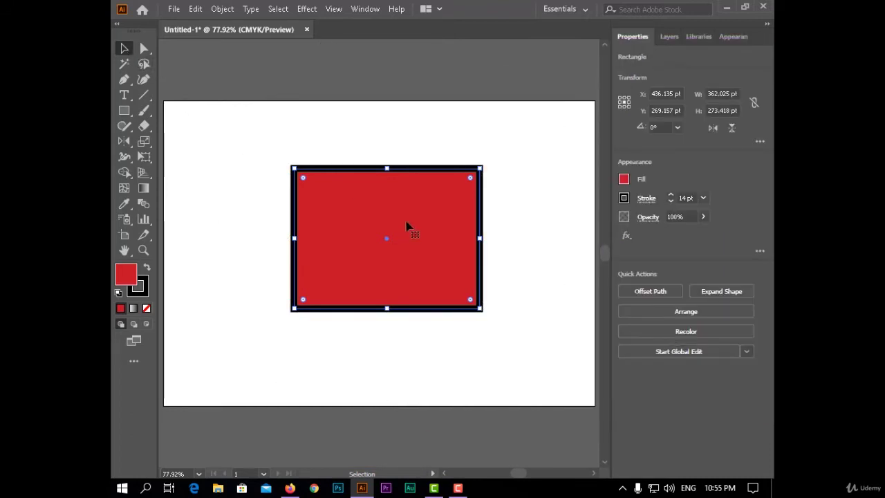
# Step: Delete the red rectangle and draw a circle near the artboard centre
pyautogui.press('Delete')
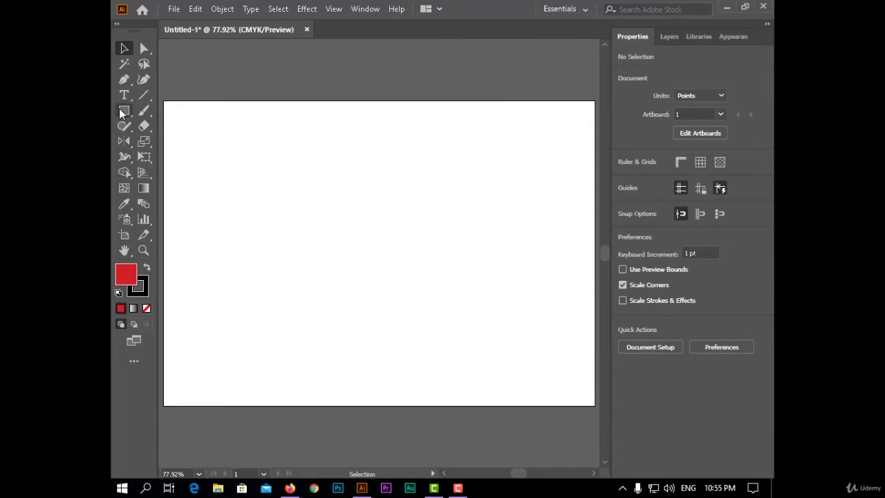
pyautogui.moveTo(124, 111); pyautogui.dragTo(198, 141)
pyautogui.moveTo(325, 179)
pyautogui.mouseDown()
pyautogui.moveTo(371, 238)
pyautogui.moveTo(458, 319)
pyautogui.mouseUp()
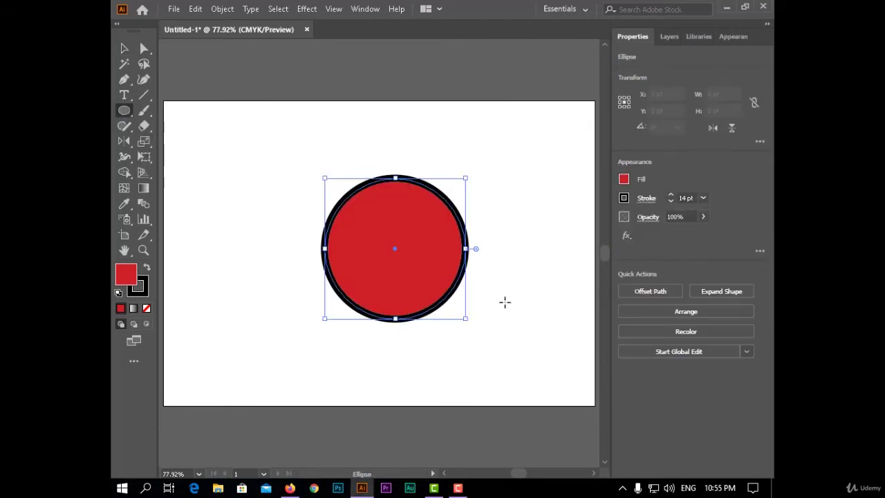
# Step: Set the circle's fill to None and its stroke weight to 4 pt
pyautogui.click(623, 181)
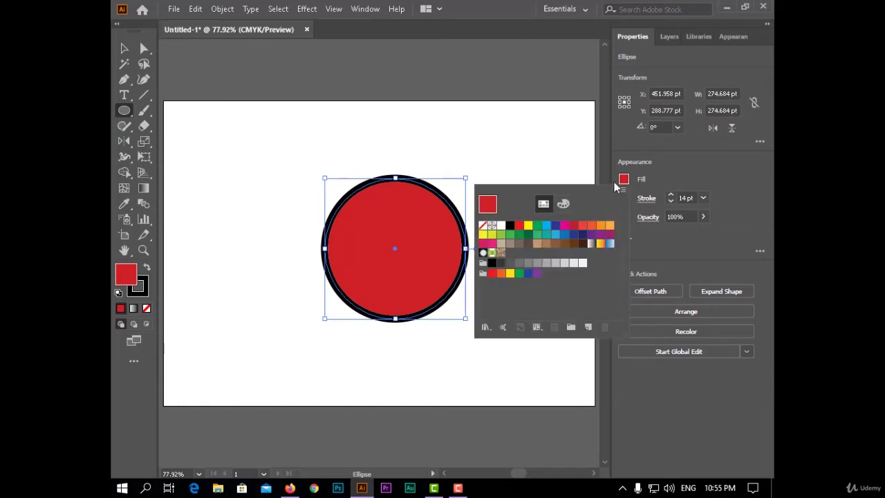
pyautogui.click(483, 226)
pyautogui.click(665, 170)
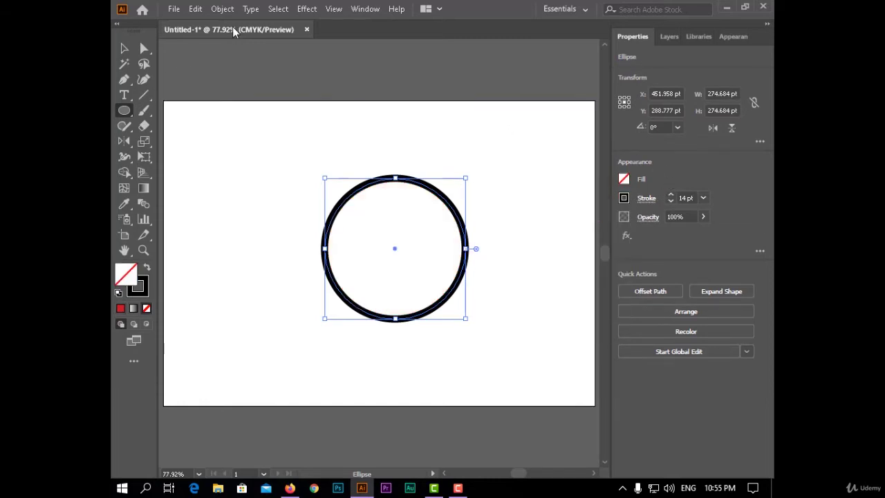
pyautogui.click(277, 9)
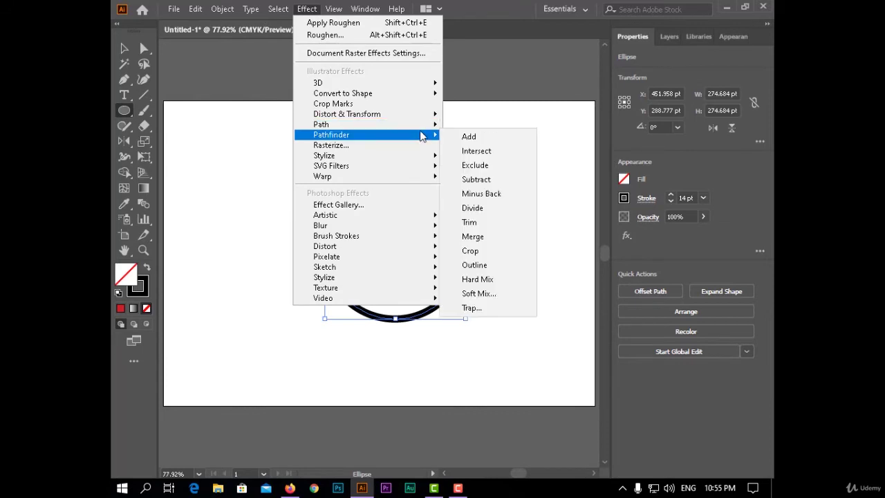
pyautogui.click(671, 197)
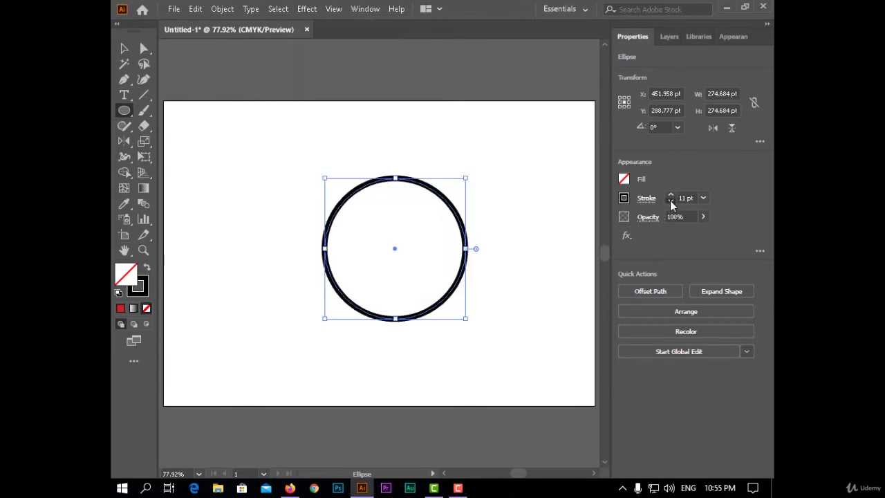
pyautogui.click(671, 202)
pyautogui.click(671, 194)
pyautogui.click(671, 194)
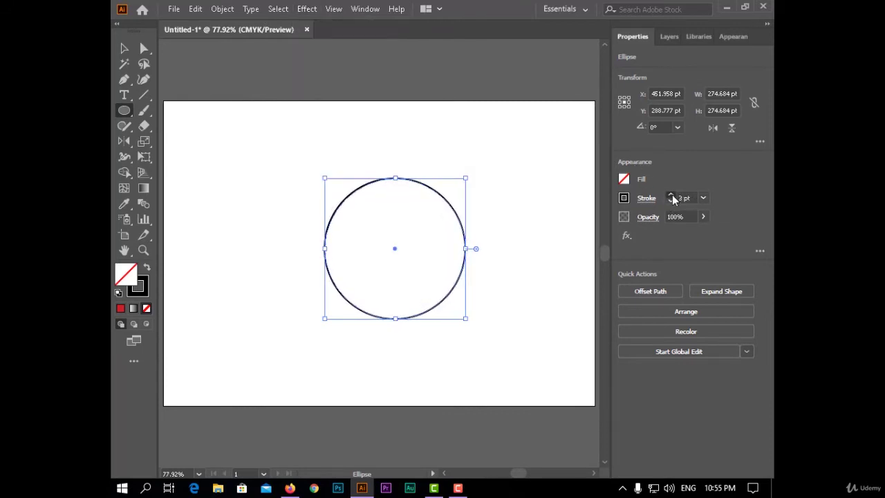
pyautogui.click(306, 9)
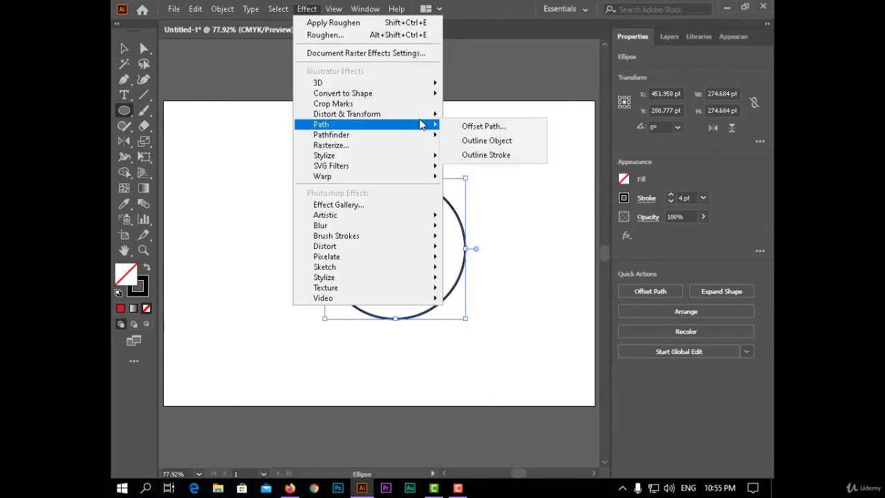
# Step: Open the circle's Transform effect and preview trial copies, 136%/141% scaling and a rotation
pyautogui.moveTo(347, 114)
pyautogui.click(488, 148)
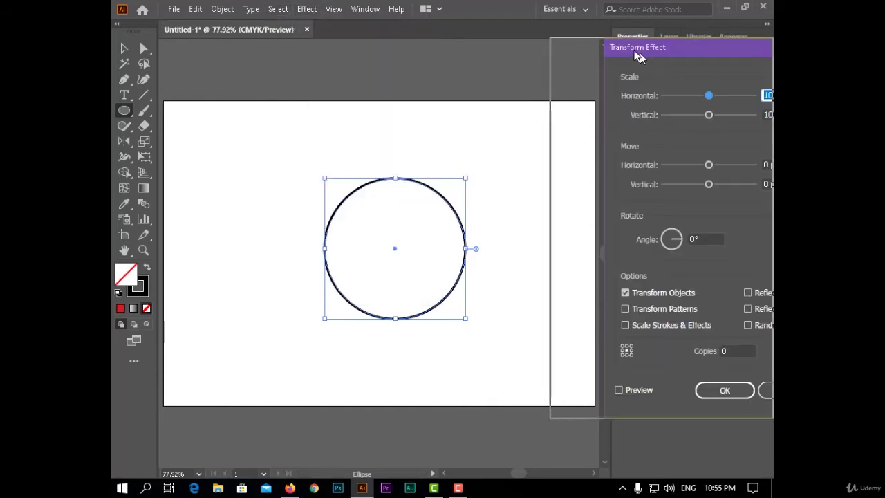
pyautogui.moveTo(640, 52); pyautogui.dragTo(549, 48)
pyautogui.click(629, 346)
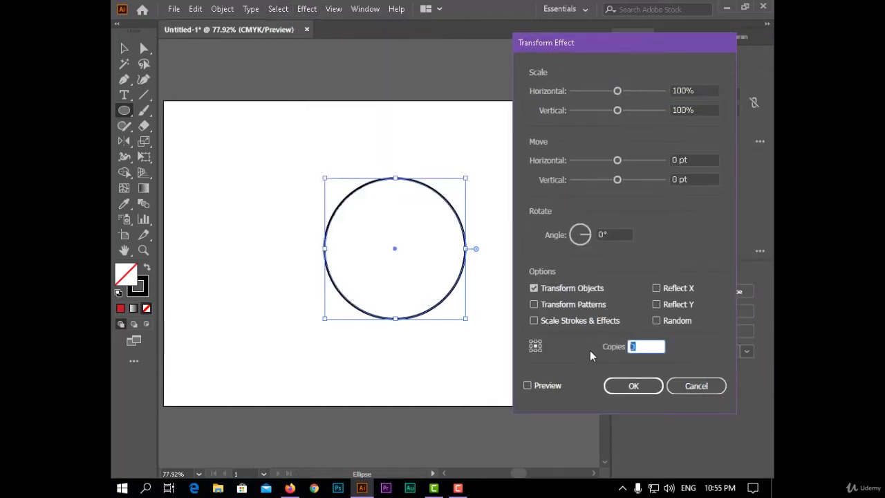
pyautogui.write('6')
pyautogui.moveTo(618, 90); pyautogui.dragTo(634, 90)
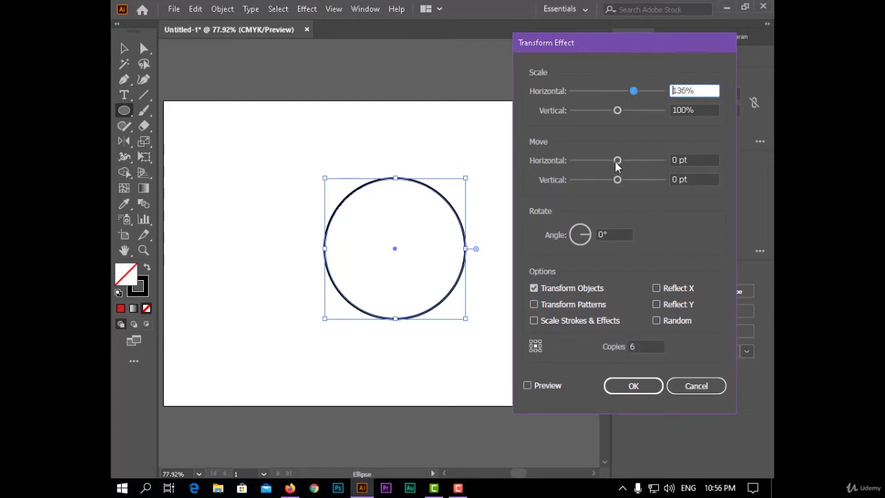
pyautogui.moveTo(580, 239); pyautogui.dragTo(589, 243)
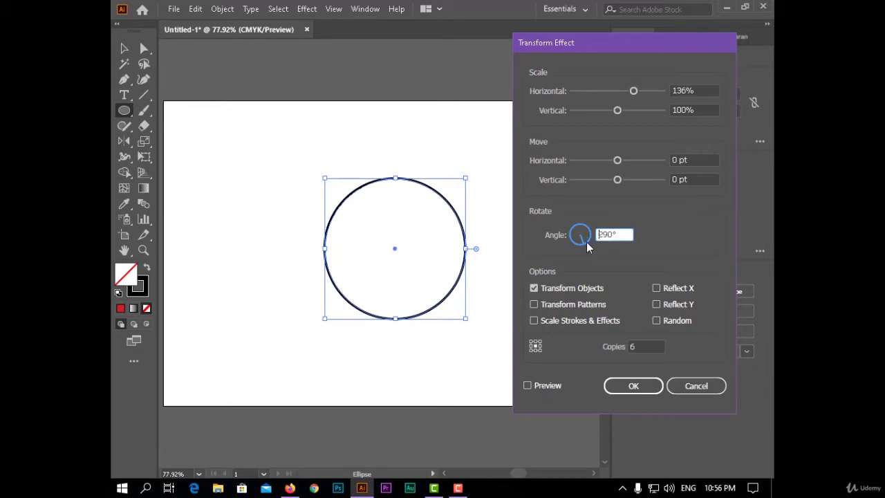
pyautogui.moveTo(620, 110); pyautogui.dragTo(636, 110)
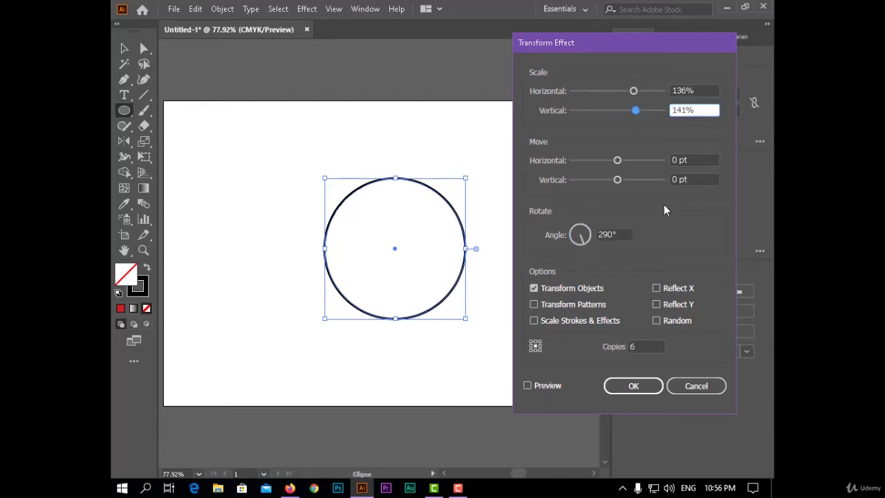
pyautogui.click(553, 385)
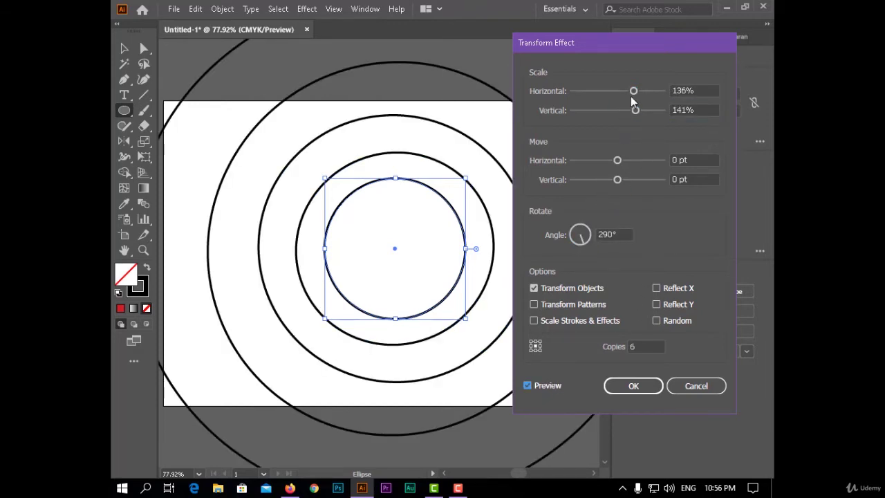
# Step: Finalise Transform at 50 copies, 114% scale, 259° rotation, 5 pt move, right-middle origin
pyautogui.moveTo(633, 90)
pyautogui.mouseDown()
pyautogui.moveTo(614, 91)
pyautogui.moveTo(617, 112)
pyautogui.moveTo(625, 90)
pyautogui.mouseUp()
pyautogui.moveTo(588, 239)
pyautogui.mouseDown()
pyautogui.moveTo(571, 246)
pyautogui.moveTo(581, 230)
pyautogui.moveTo(587, 255)
pyautogui.mouseUp()
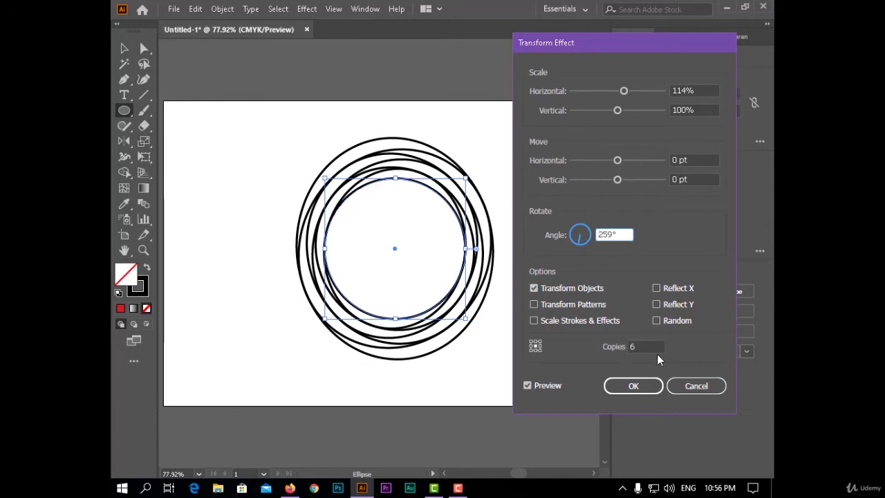
pyautogui.click(613, 349)
pyautogui.write('50')
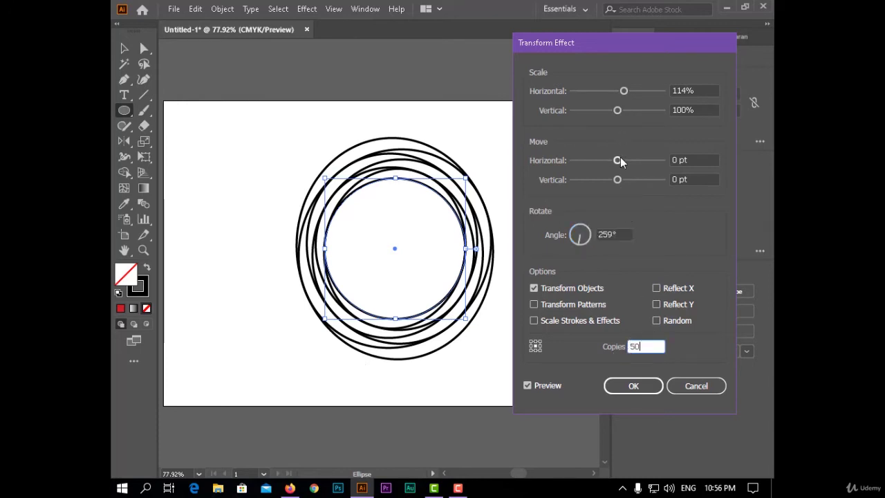
pyautogui.moveTo(620, 161)
pyautogui.mouseDown()
pyautogui.moveTo(607, 166)
pyautogui.moveTo(618, 195)
pyautogui.mouseUp()
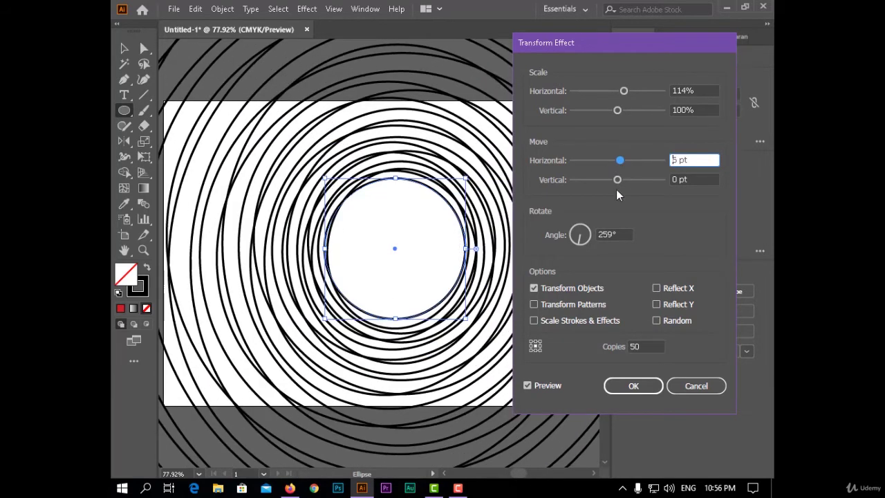
pyautogui.click(539, 350)
pyautogui.click(539, 343)
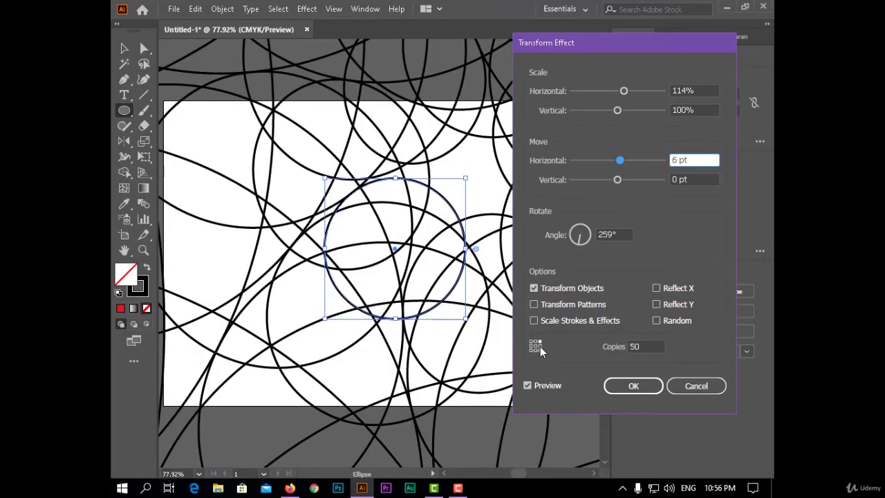
pyautogui.click(540, 348)
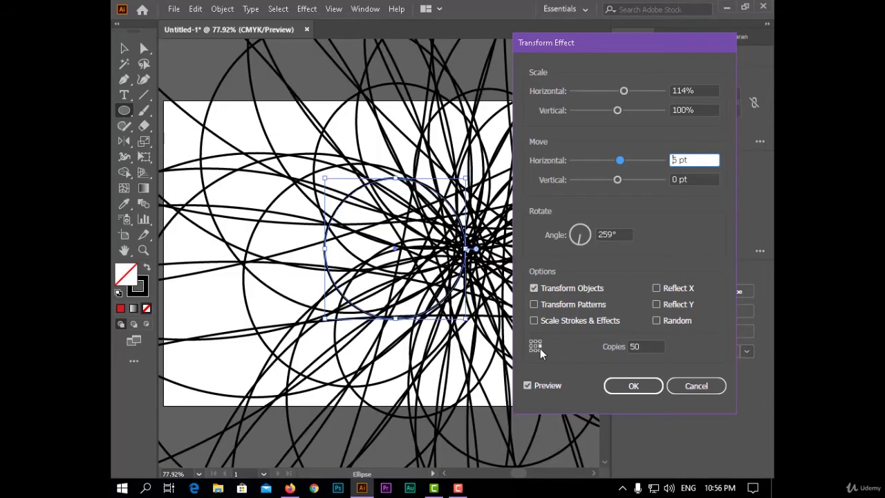
pyautogui.click(633, 385)
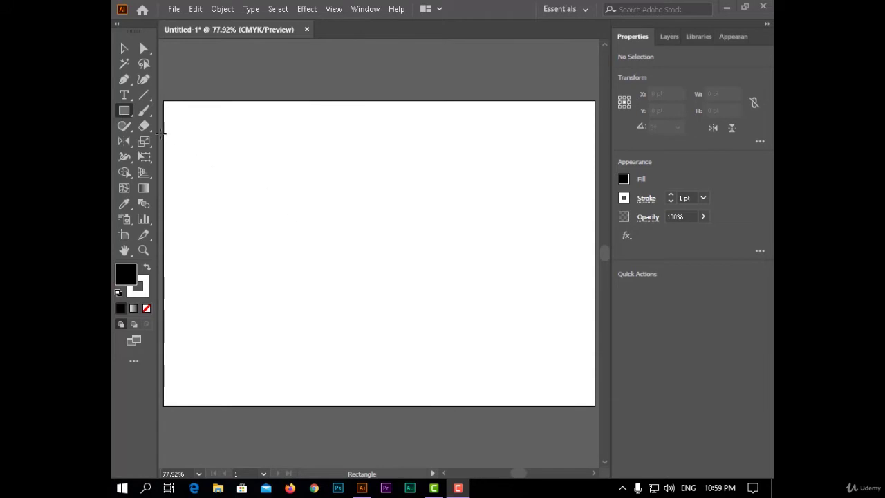
# Step: Draw a black rectangle and open the Tweak effect with Preview on
pyautogui.moveTo(253, 151); pyautogui.dragTo(450, 282)
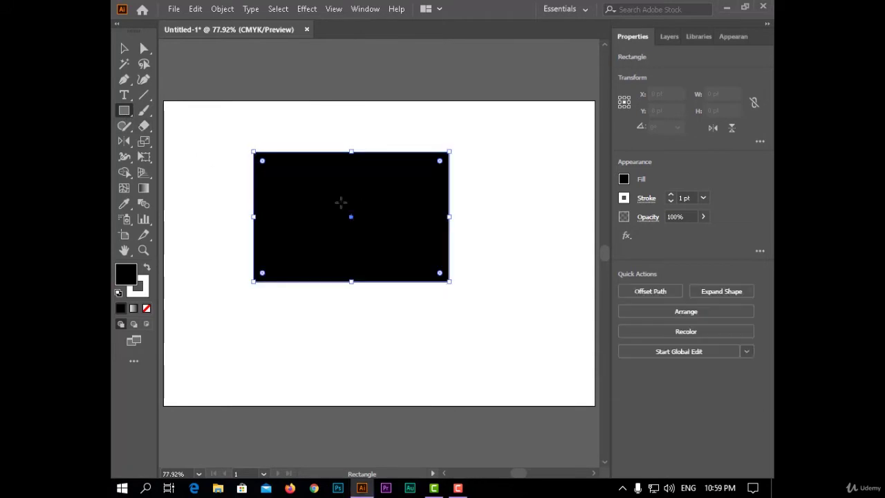
pyautogui.click(333, 8)
pyautogui.moveTo(346, 114)
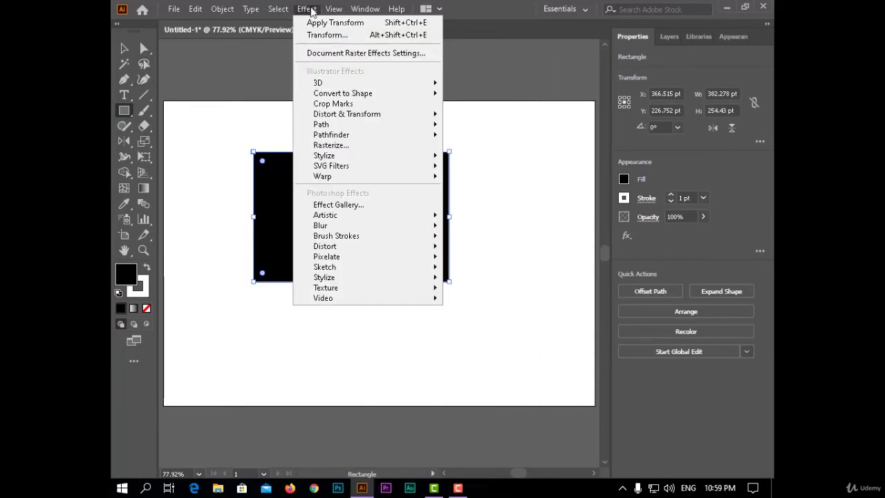
pyautogui.click(512, 173)
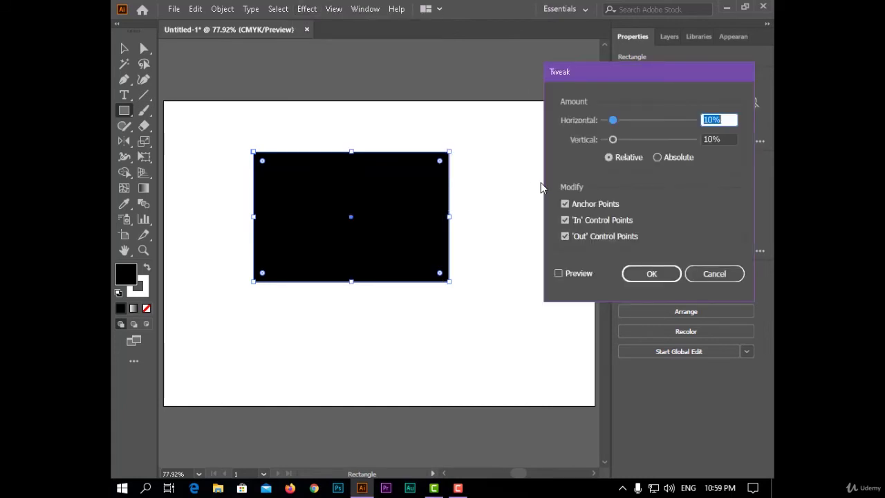
pyautogui.moveTo(616, 73); pyautogui.dragTo(587, 62)
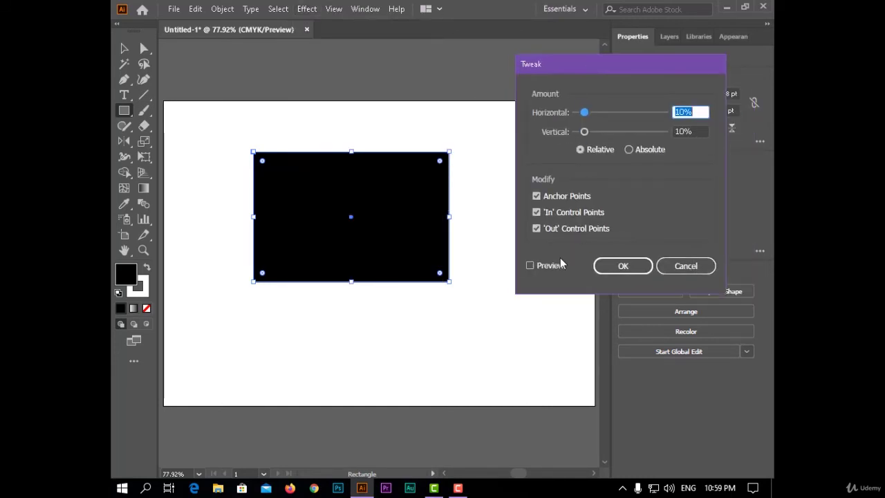
pyautogui.click(558, 265)
# Step: Set Tweak to relative 24% horizontal and 26% vertical and apply it
pyautogui.moveTo(584, 113)
pyautogui.mouseDown()
pyautogui.moveTo(638, 112)
pyautogui.moveTo(587, 131)
pyautogui.moveTo(631, 132)
pyautogui.mouseUp()
pyautogui.moveTo(630, 137)
pyautogui.mouseDown()
pyautogui.moveTo(596, 132)
pyautogui.moveTo(616, 113)
pyautogui.moveTo(597, 113)
pyautogui.moveTo(616, 131)
pyautogui.moveTo(598, 132)
pyautogui.mouseUp()
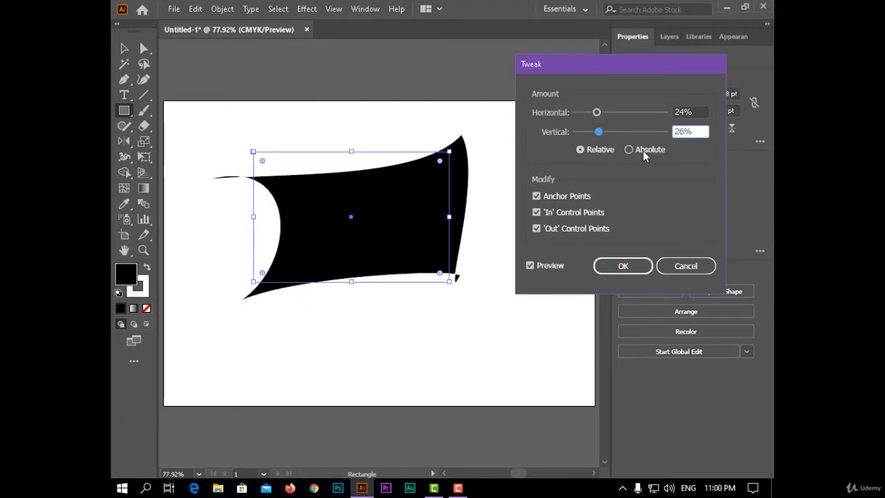
pyautogui.click(643, 150)
pyautogui.click(591, 149)
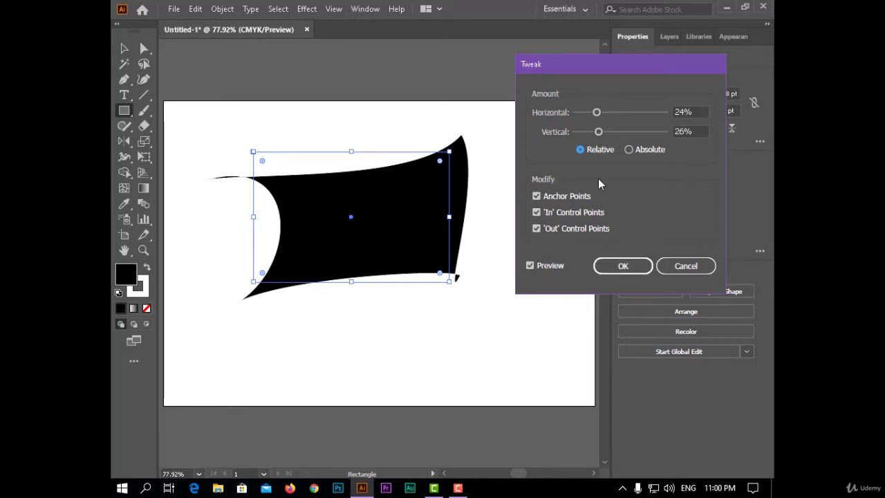
pyautogui.moveTo(598, 132); pyautogui.dragTo(620, 131)
pyautogui.click(625, 266)
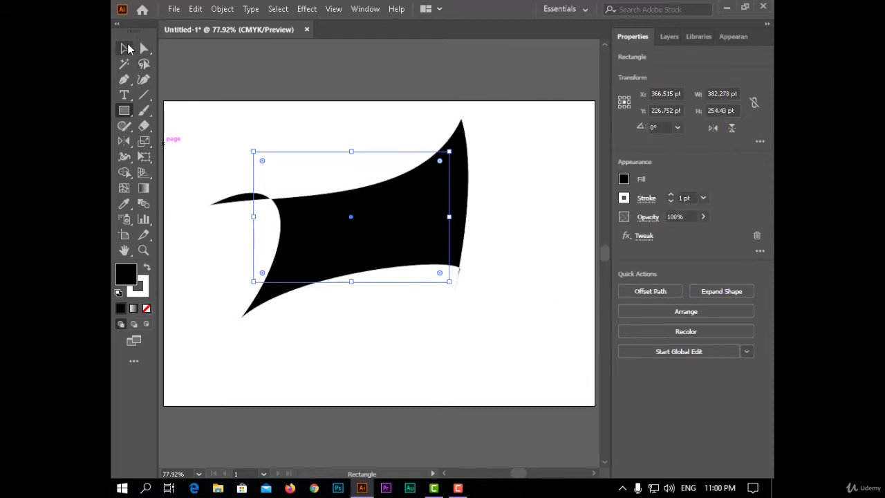
# Step: Draw a large black rectangle and open the Twist effect with Preview on
pyautogui.click(429, 322)
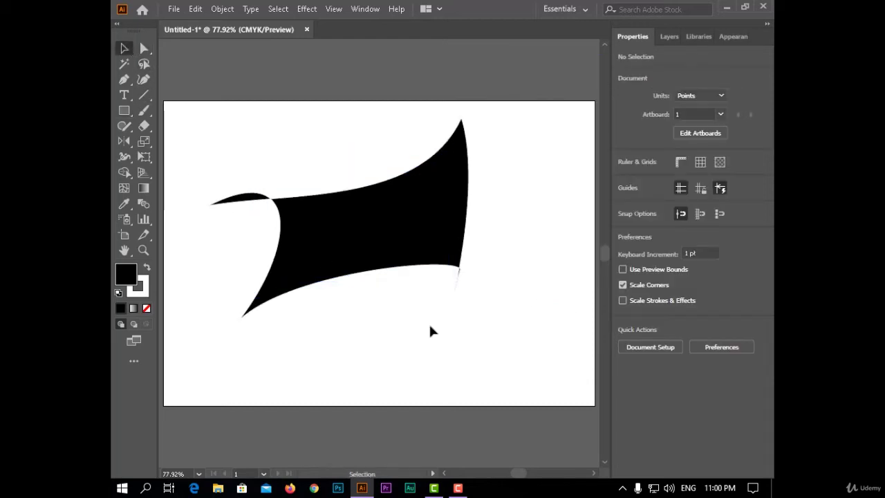
pyautogui.click(306, 10)
pyautogui.moveTo(347, 114)
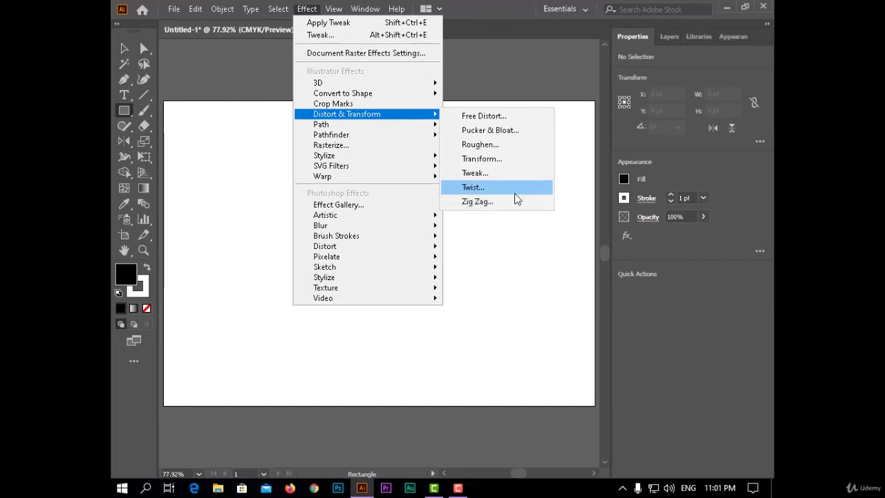
pyautogui.click(524, 297)
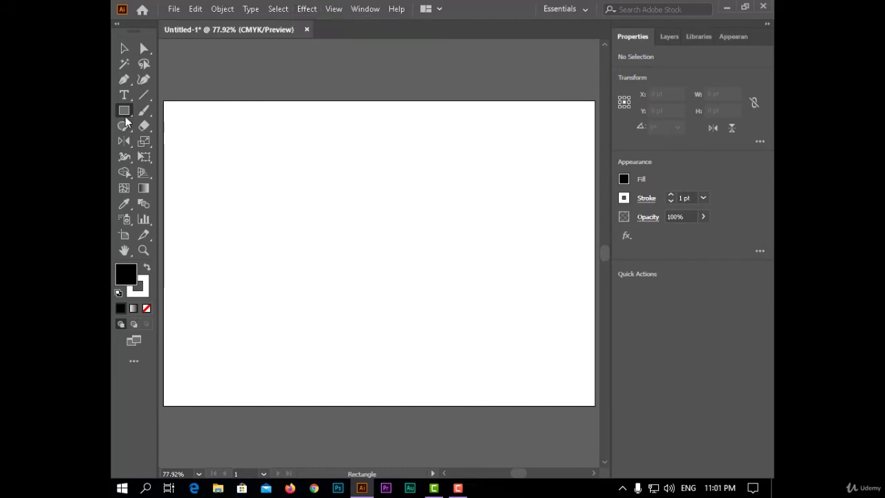
pyautogui.moveTo(249, 142); pyautogui.dragTo(482, 321)
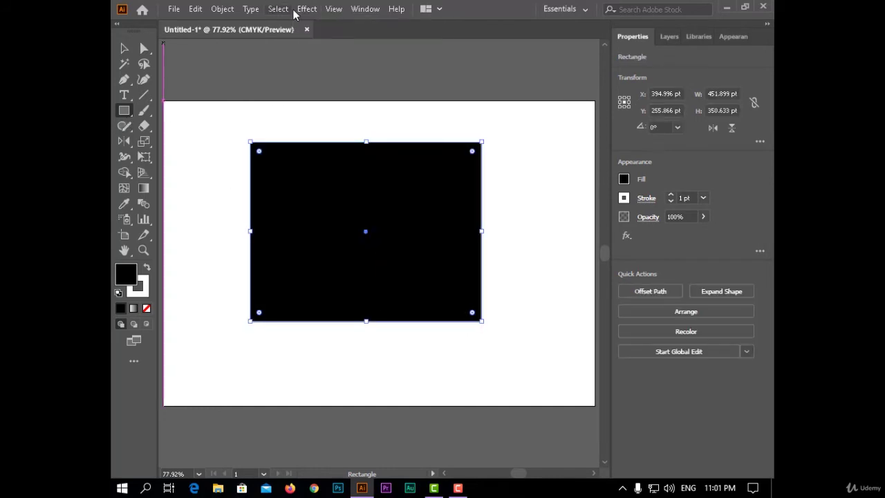
pyautogui.click(306, 9)
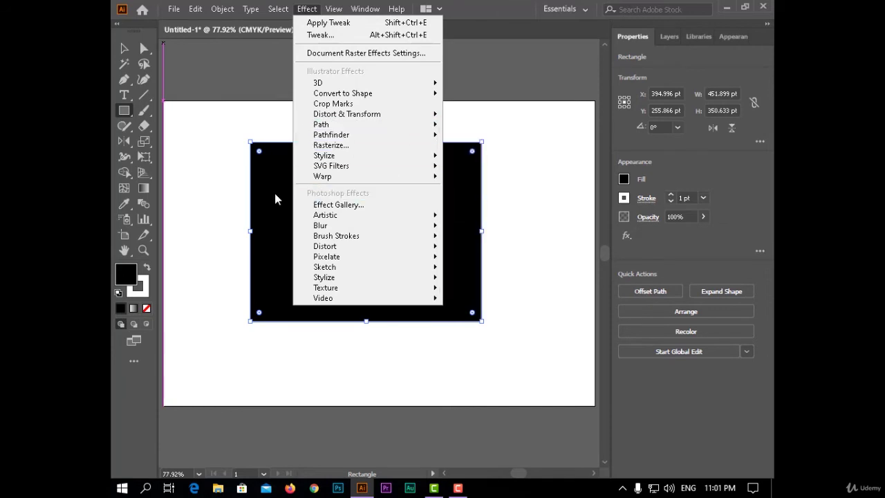
pyautogui.click(529, 188)
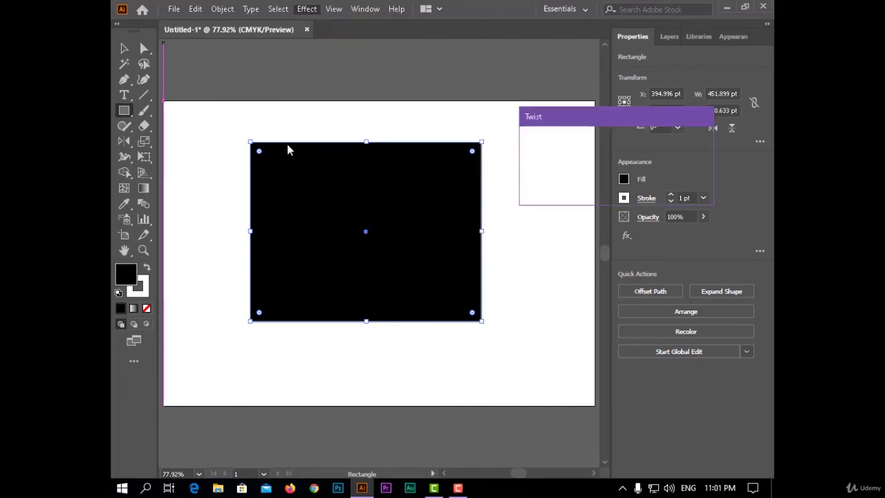
pyautogui.click(553, 177)
pyautogui.moveTo(578, 119); pyautogui.dragTo(603, 123)
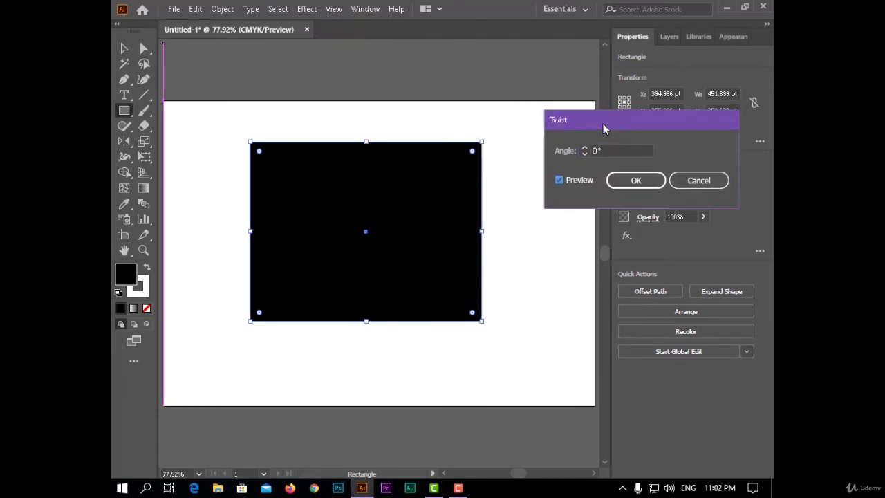
# Step: Step the Twist angle down to -86° and apply it to the rectangle
pyautogui.click(585, 149)
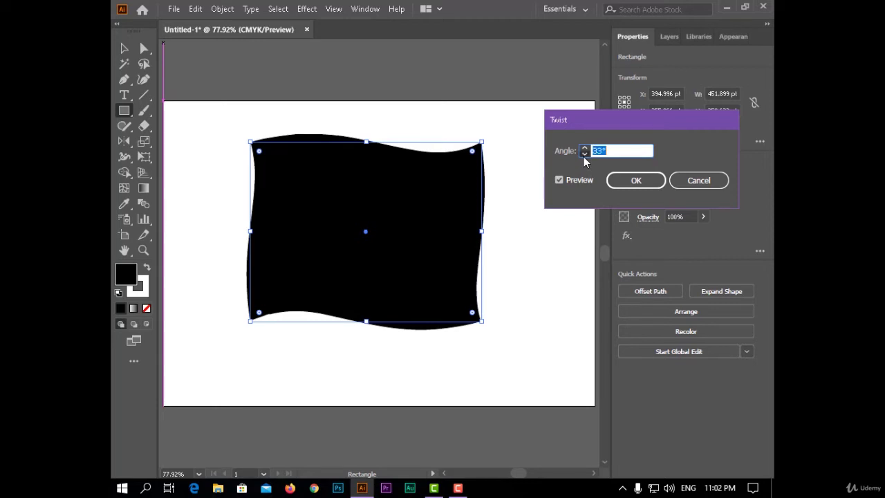
pyautogui.click(584, 155)
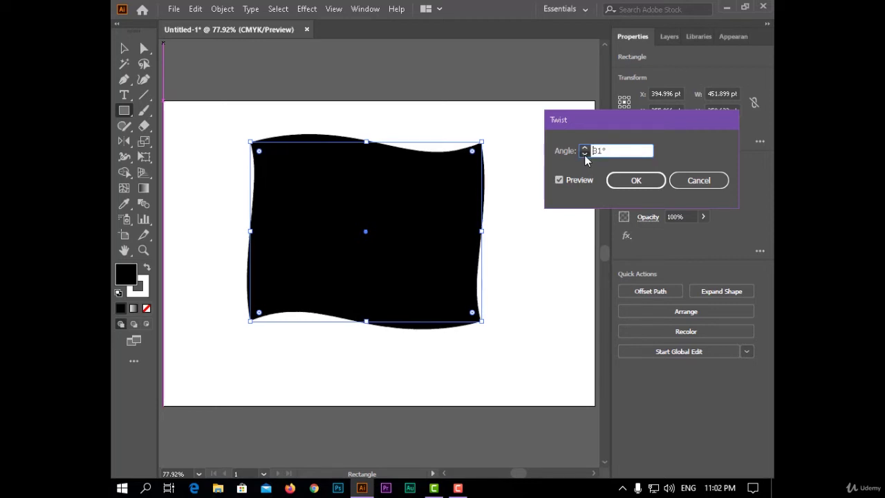
pyautogui.click(584, 155)
pyautogui.click(584, 155)
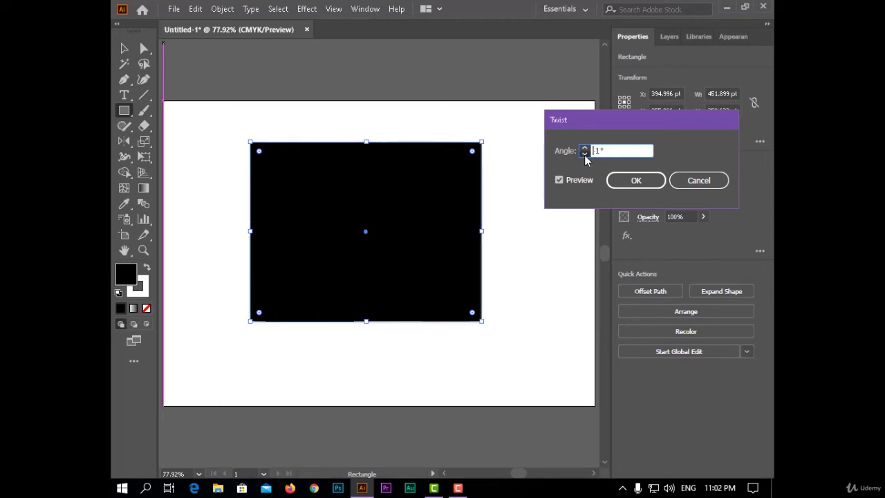
pyautogui.click(584, 155)
pyautogui.click(584, 155)
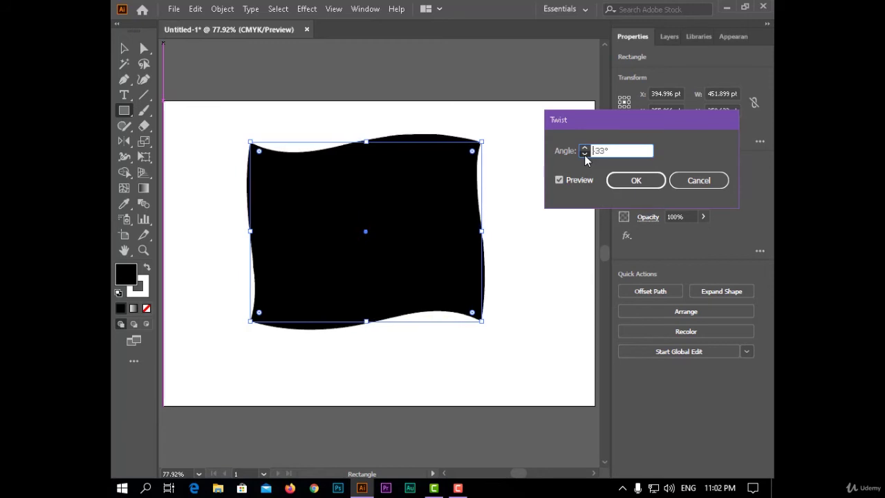
pyautogui.click(585, 155)
pyautogui.click(584, 154)
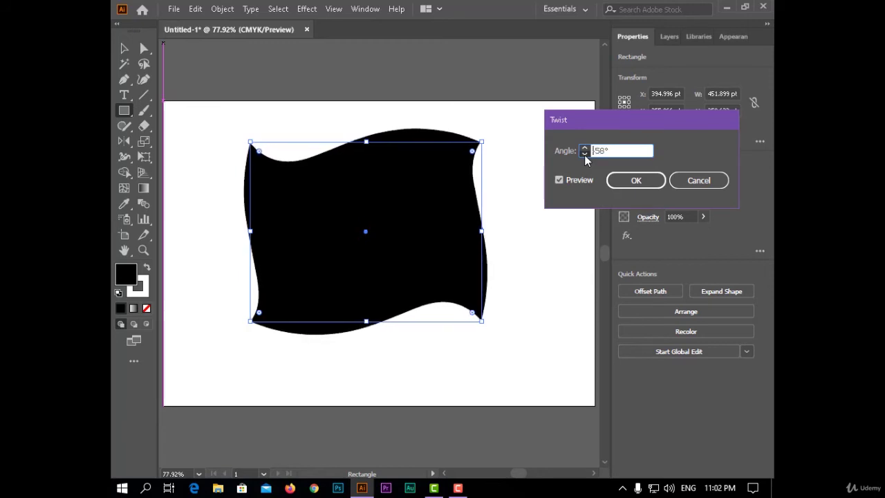
pyautogui.click(585, 155)
pyautogui.click(584, 155)
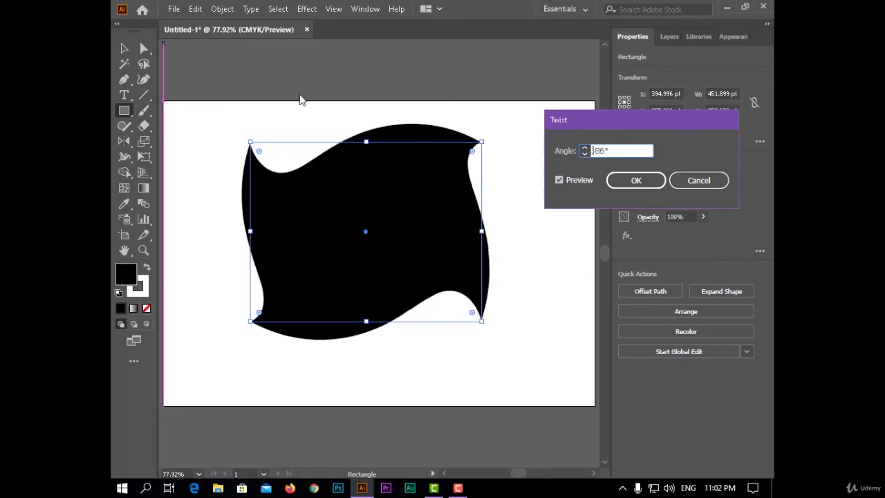
pyautogui.click(637, 184)
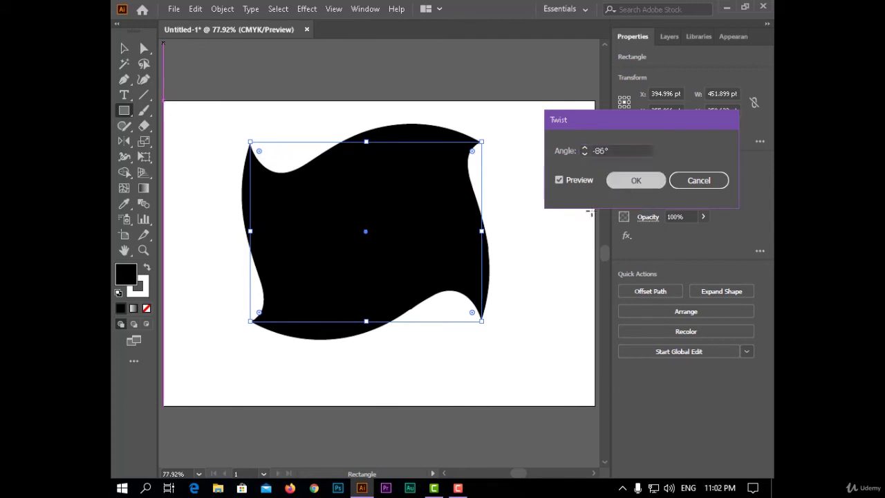
pyautogui.click(543, 256)
# Step: Dismiss the stray Rectangle dialog and return to the Selection tool
pyautogui.click(484, 270)
pyautogui.click(125, 48)
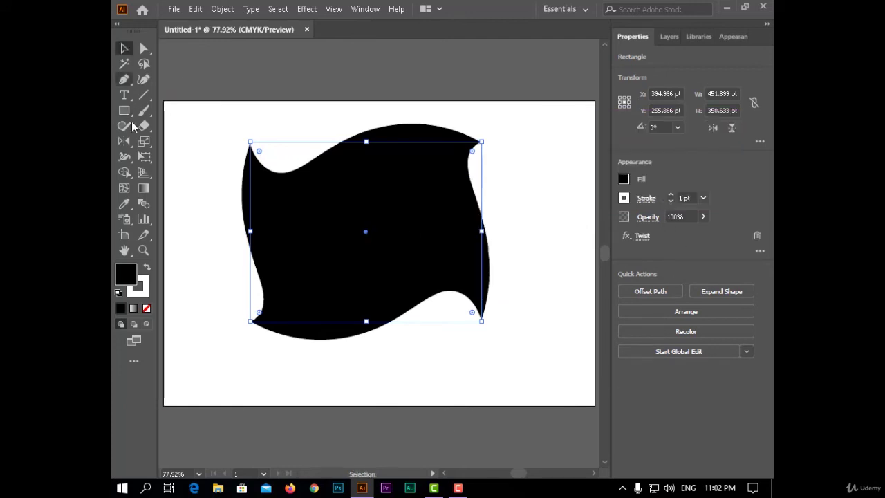
pyautogui.click(192, 168)
# Step: Delete the twisted shape and type the word 'Adobe' in a fitted text box
pyautogui.click(285, 274)
pyautogui.press('Delete')
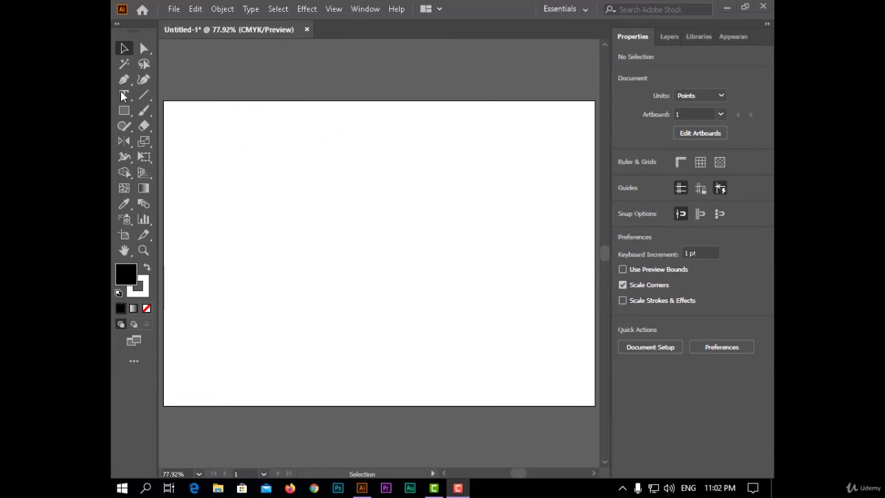
pyautogui.press('t')
pyautogui.moveTo(249, 167); pyautogui.dragTo(470, 254)
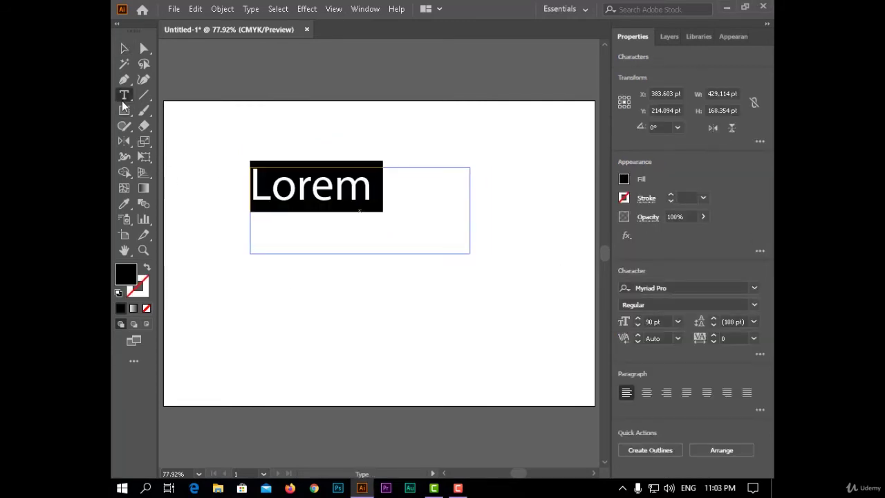
pyautogui.write('A')
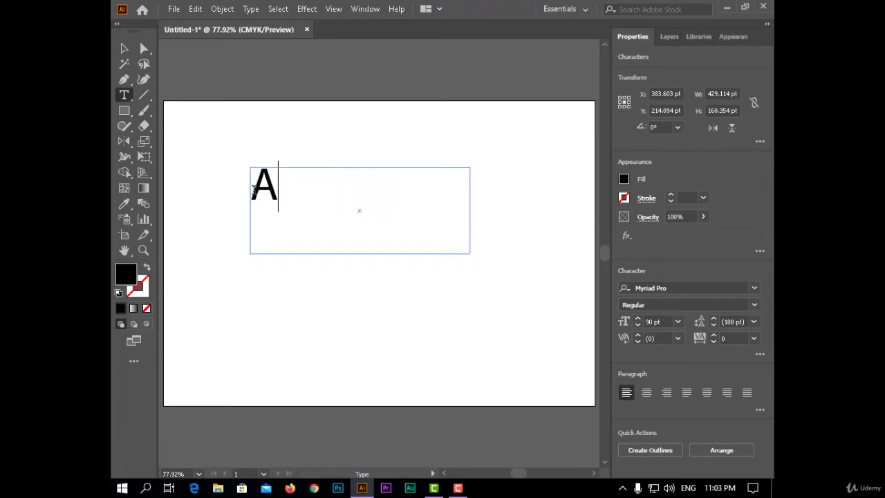
pyautogui.write('dobe')
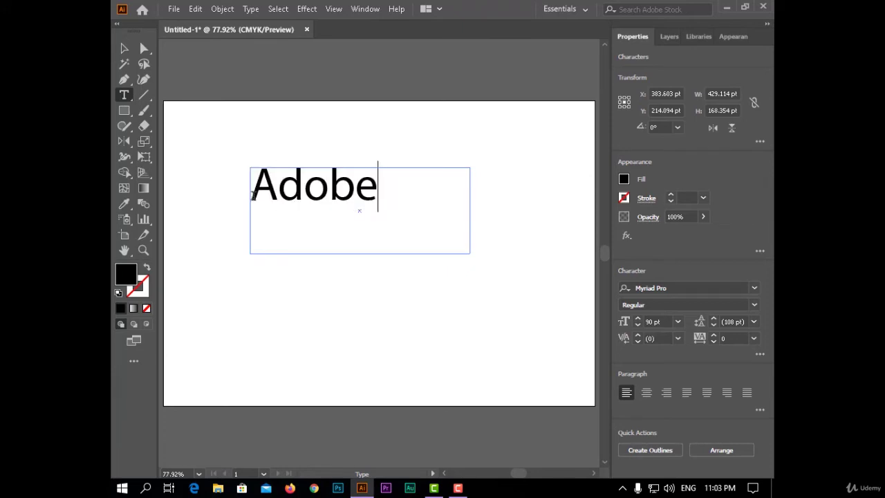
pyautogui.click(125, 48)
pyautogui.moveTo(470, 254); pyautogui.dragTo(381, 214)
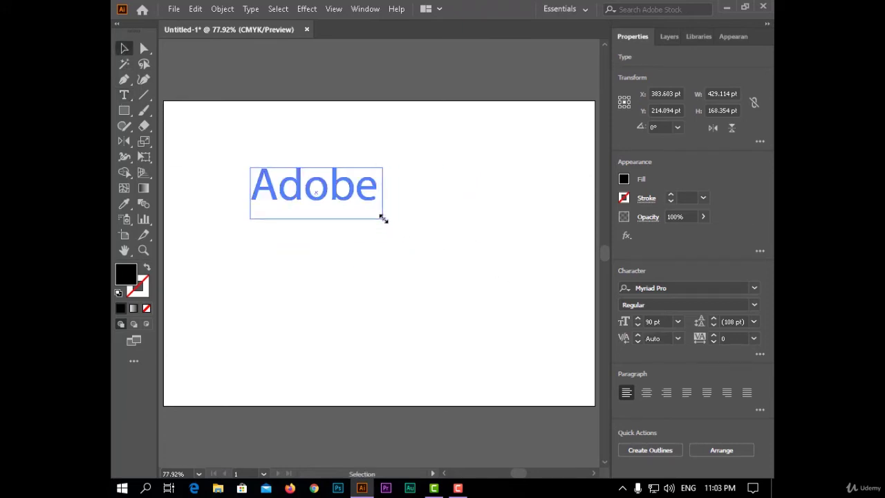
# Step: Add a Zig Zag effect to the text with Preview on and reduce its size
pyautogui.click(305, 9)
pyautogui.moveTo(347, 114)
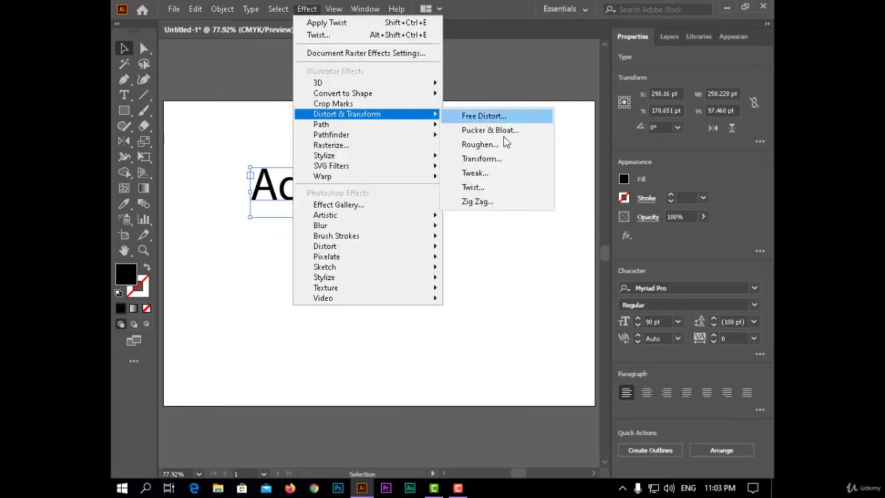
pyautogui.click(520, 207)
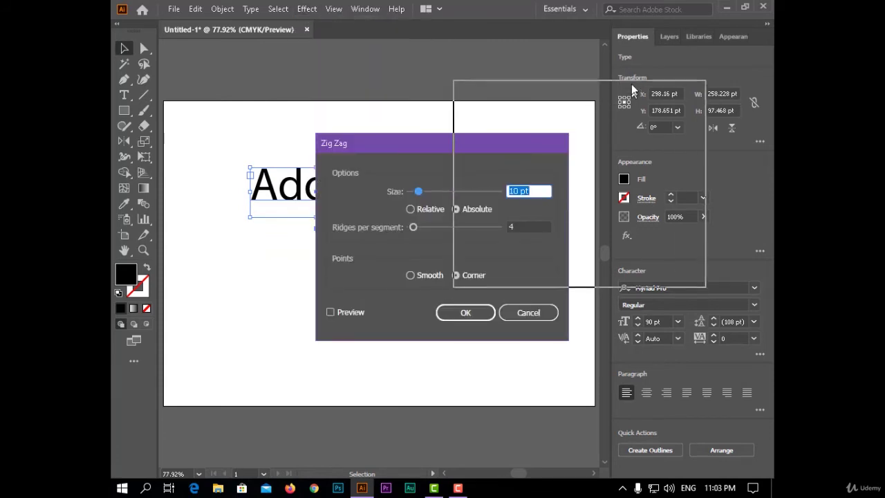
pyautogui.moveTo(498, 149); pyautogui.dragTo(633, 85)
pyautogui.click(465, 248)
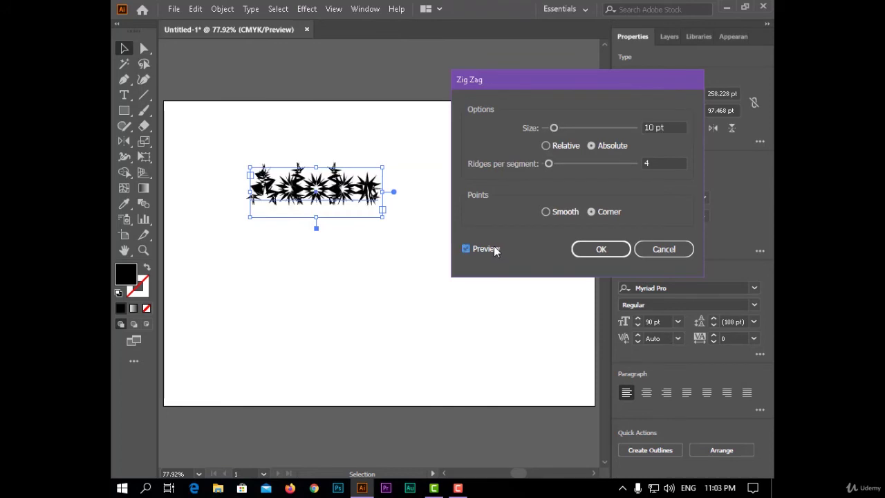
pyautogui.moveTo(554, 128); pyautogui.dragTo(546, 129)
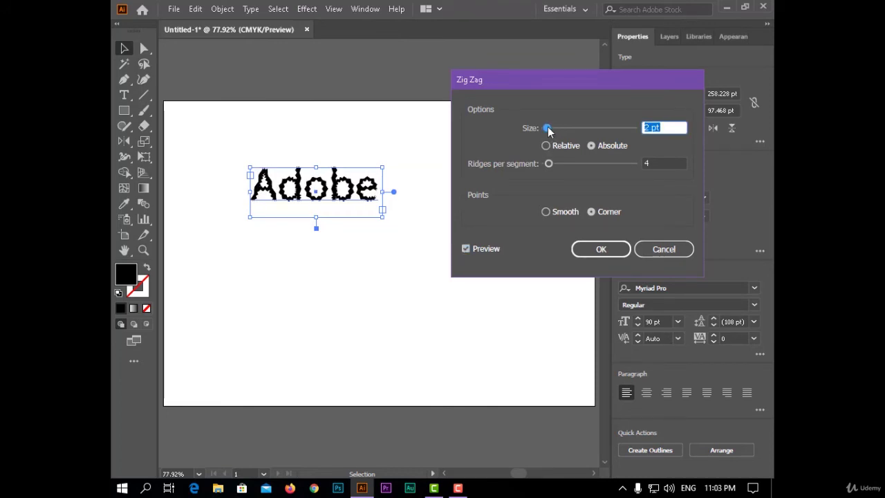
pyautogui.moveTo(541, 82); pyautogui.dragTo(534, 64)
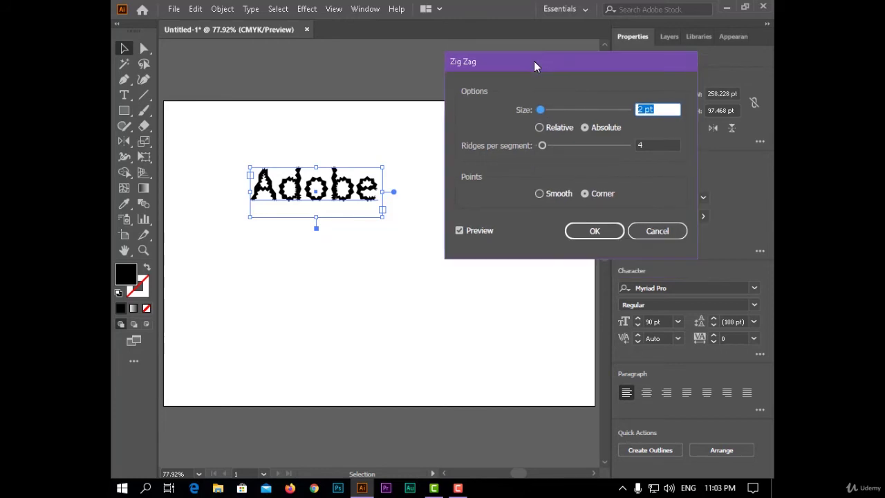
# Step: Set Zig Zag to relative 5%, 17 ridges, corner points, and apply it
pyautogui.click(552, 126)
pyautogui.moveTo(540, 112); pyautogui.dragTo(543, 112)
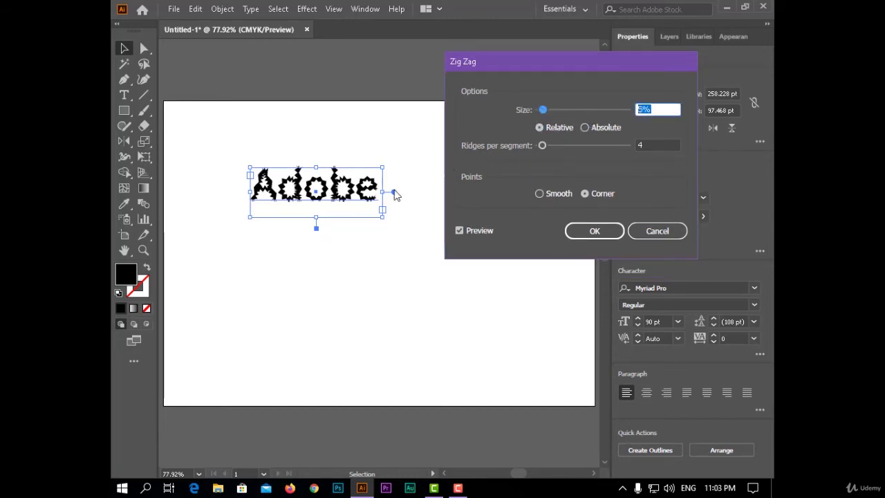
pyautogui.moveTo(570, 54); pyautogui.dragTo(571, 61)
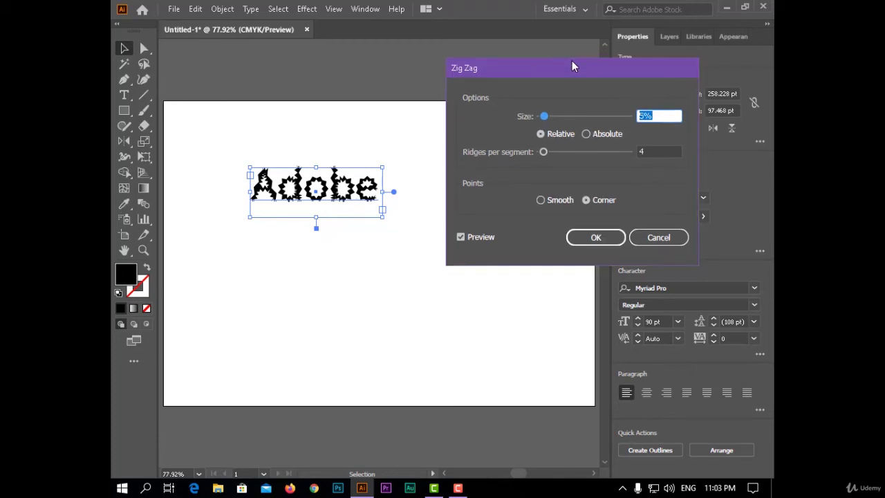
pyautogui.moveTo(543, 152)
pyautogui.mouseDown()
pyautogui.moveTo(587, 154)
pyautogui.moveTo(550, 154)
pyautogui.mouseUp()
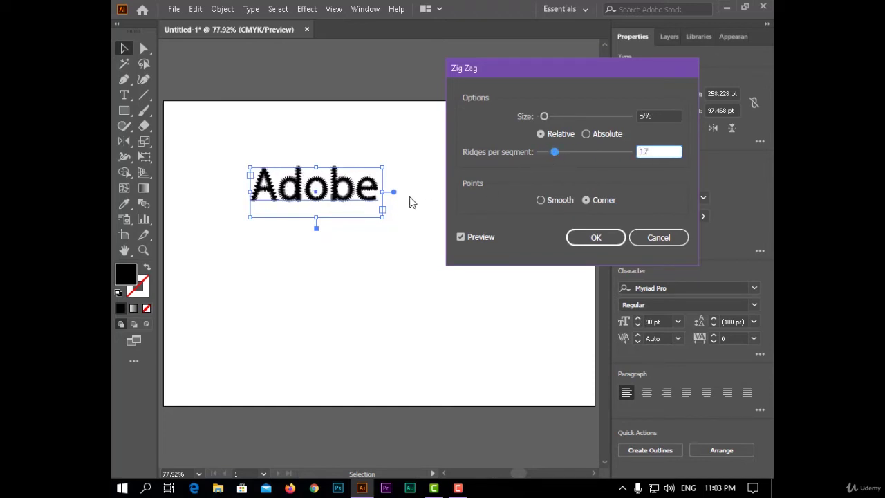
pyautogui.click(555, 201)
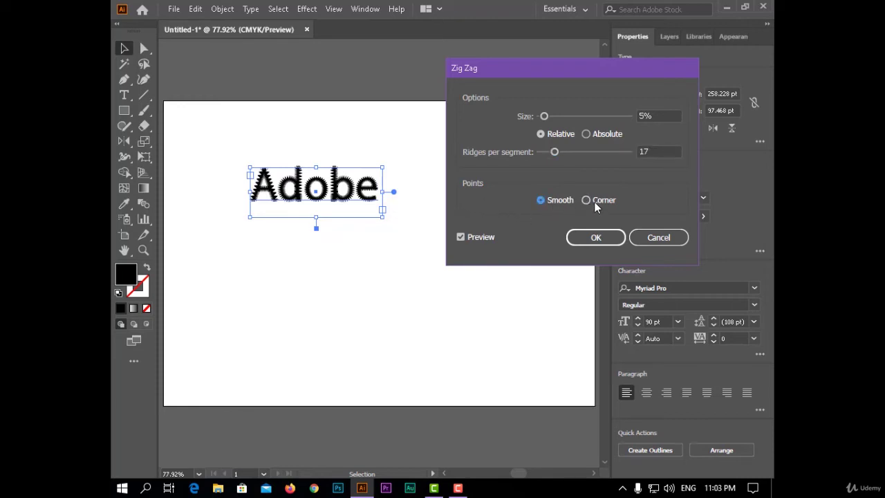
pyautogui.click(594, 201)
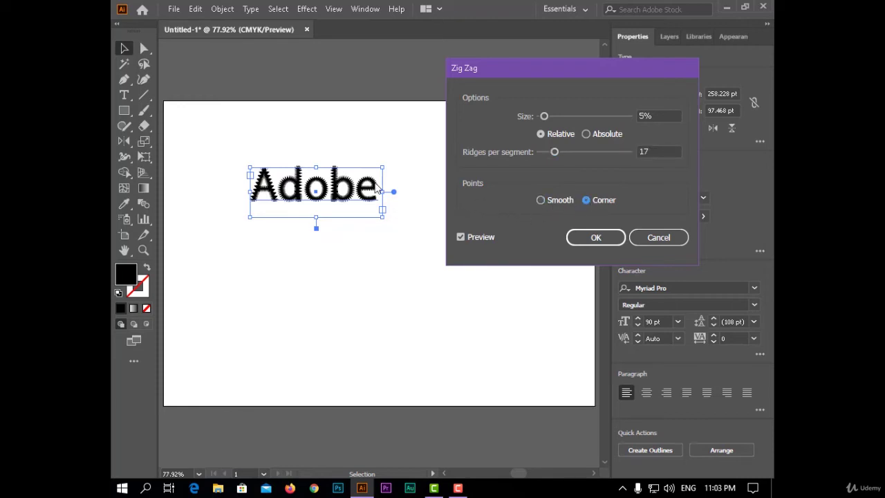
pyautogui.click(596, 238)
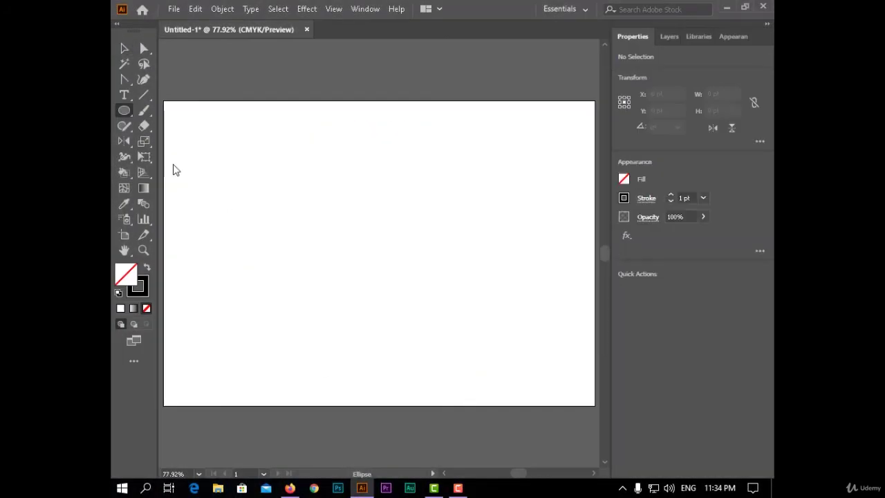
# Step: Draw a tall thin rectangle and apply a Transform effect with a rotation angle and 29 copies
pyautogui.moveTo(124, 110); pyautogui.dragTo(236, 111)
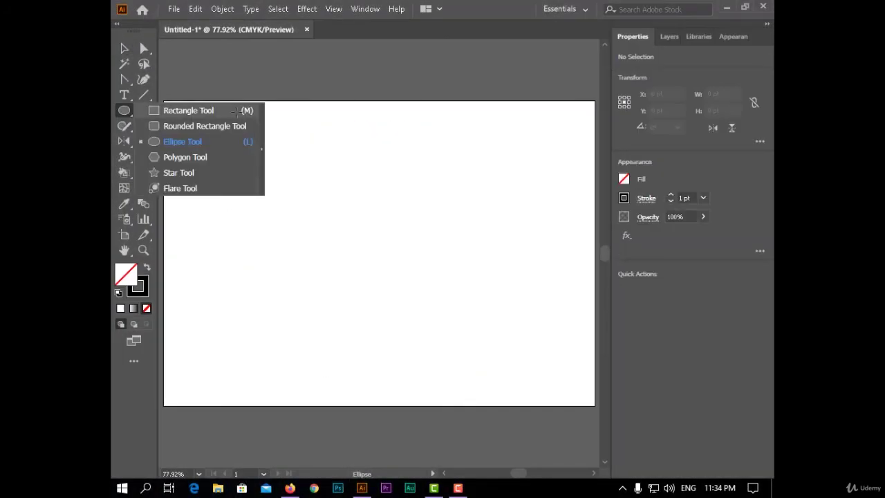
pyautogui.click(237, 110)
pyautogui.moveTo(341, 105); pyautogui.dragTo(368, 399)
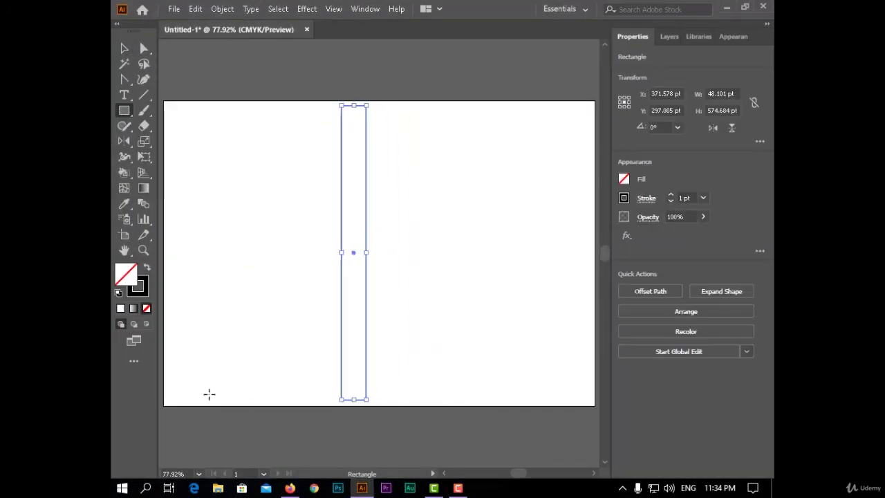
pyautogui.click(306, 8)
pyautogui.moveTo(346, 114)
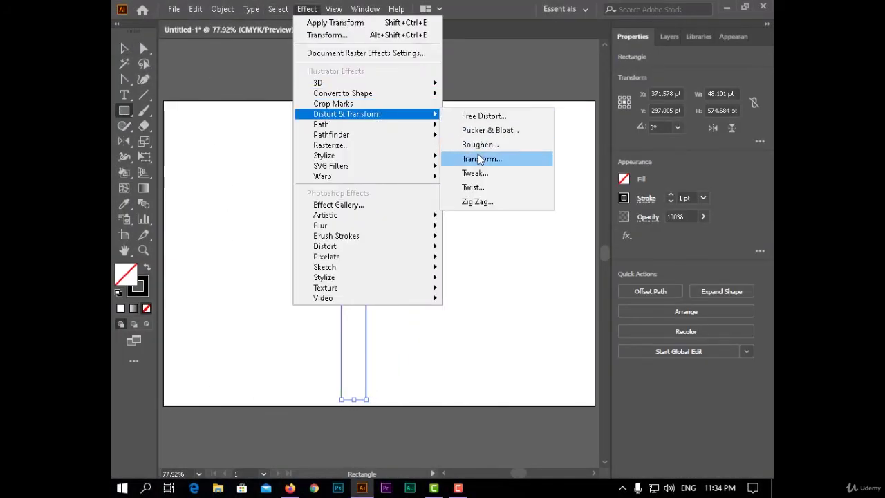
pyautogui.click(478, 213)
pyautogui.click(585, 235)
pyautogui.write('12')
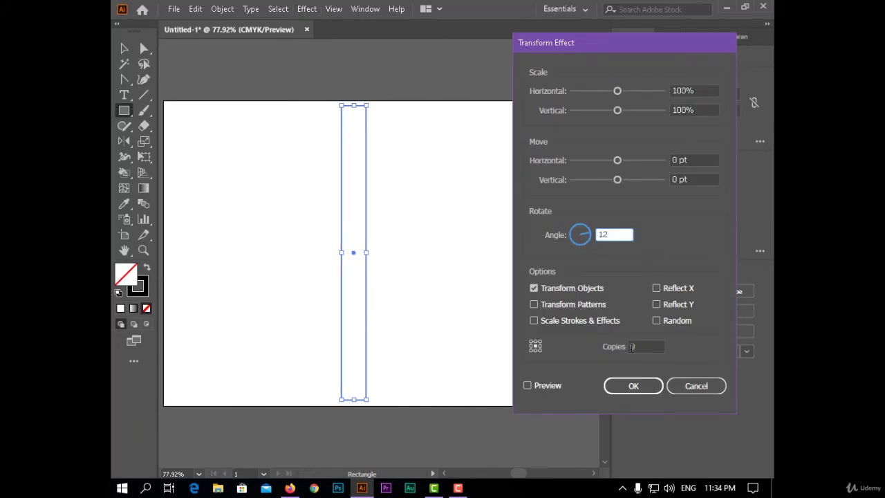
pyautogui.press('Tab')
pyautogui.write('29')
pyautogui.click(610, 388)
# Step: Expand the rotated burst's appearance and unite it into one outline with Pathfinder
pyautogui.rightClick(239, 138)
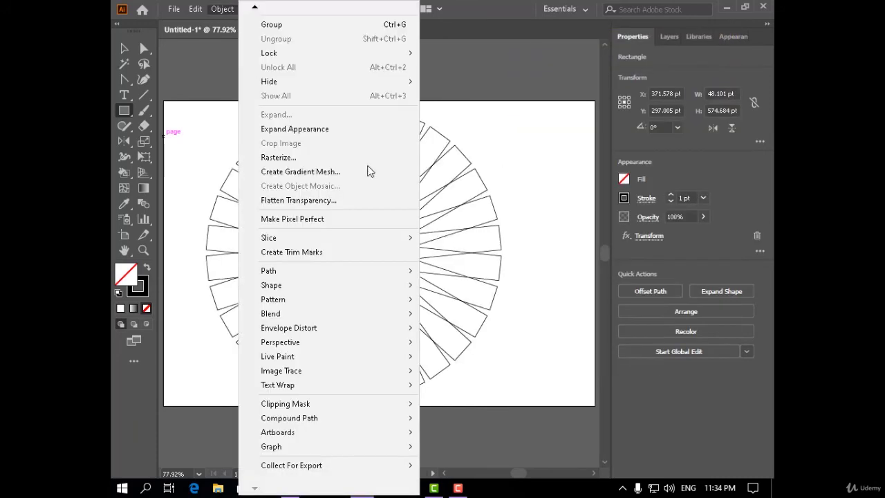
pyautogui.click(393, 130)
pyautogui.click(124, 49)
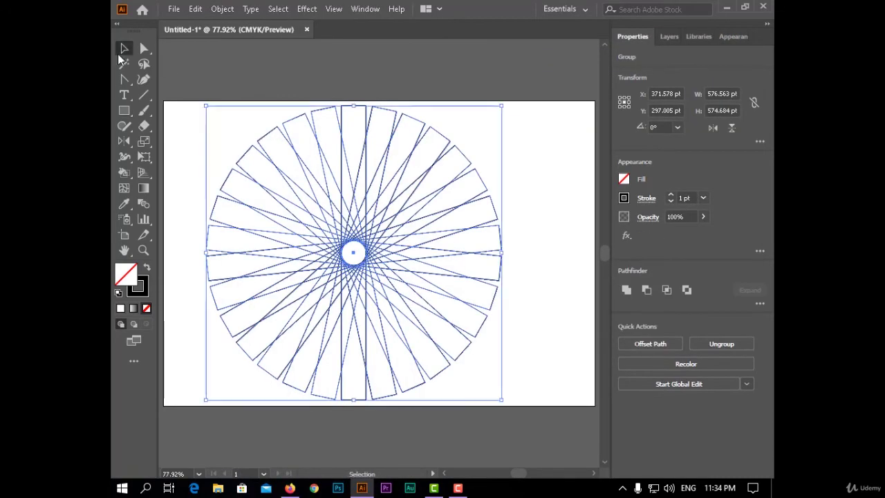
pyautogui.click(626, 289)
pyautogui.moveTo(123, 111); pyautogui.dragTo(178, 140)
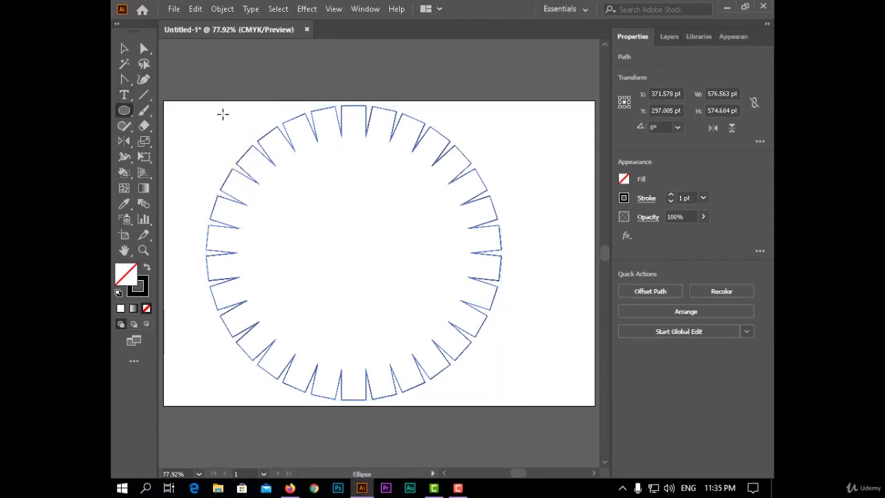
# Step: Draw a circle over the burst and centre the two shapes on each other
pyautogui.moveTo(221, 112); pyautogui.dragTo(449, 354)
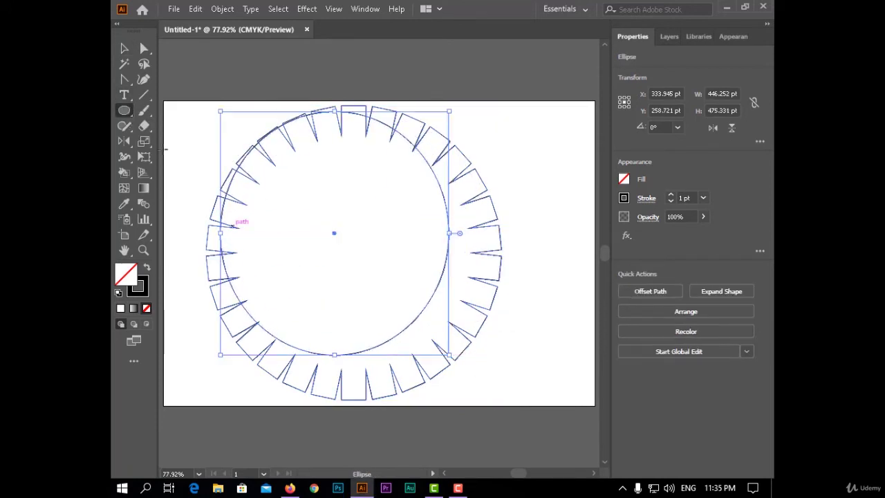
pyautogui.click(124, 48)
pyautogui.hotkey('ctrl', 'a')
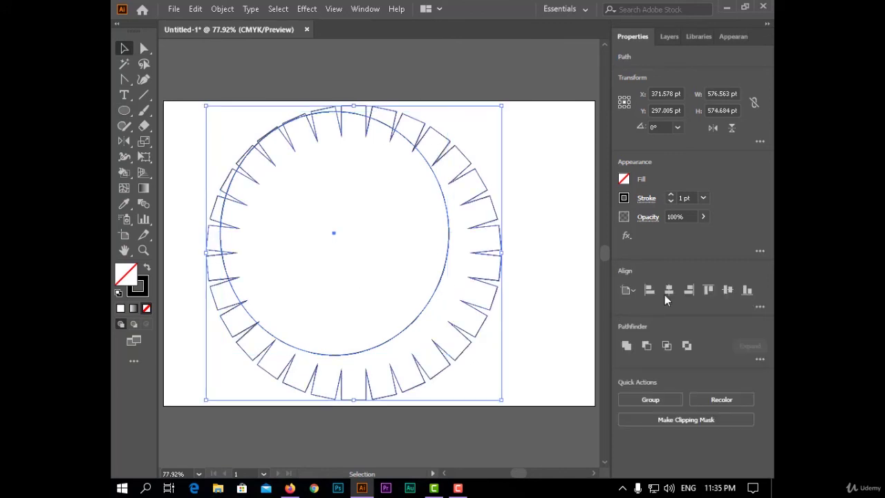
pyautogui.click(667, 292)
pyautogui.click(728, 291)
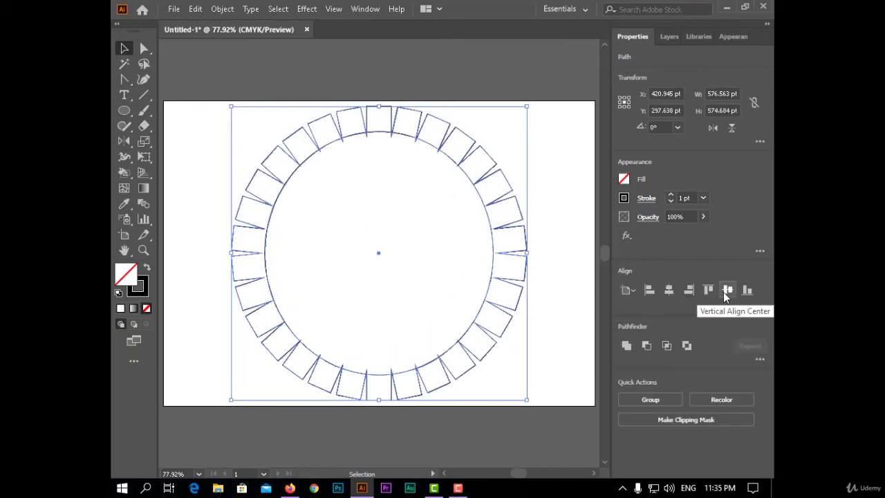
pyautogui.click(627, 291)
pyautogui.click(664, 307)
# Step: Enlarge the inner circle toward the burst and re-centre it on the burst
pyautogui.click(538, 276)
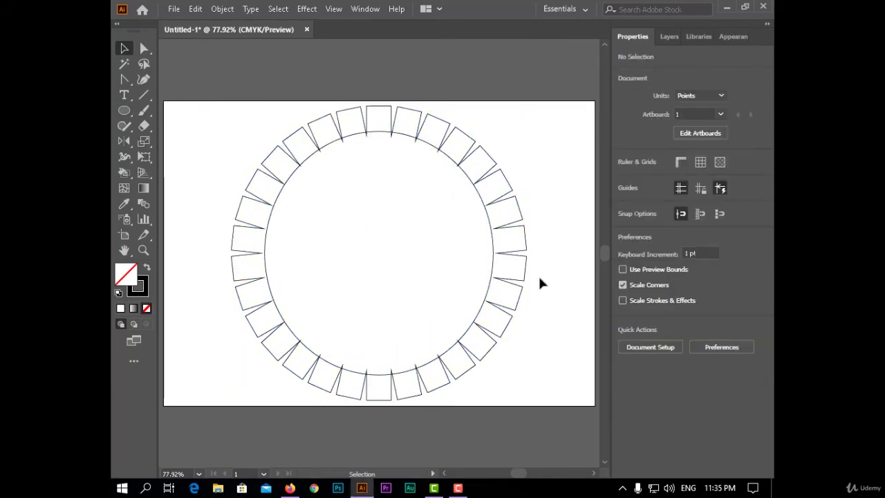
pyautogui.click(489, 290)
pyautogui.moveTo(495, 374); pyautogui.dragTo(535, 408)
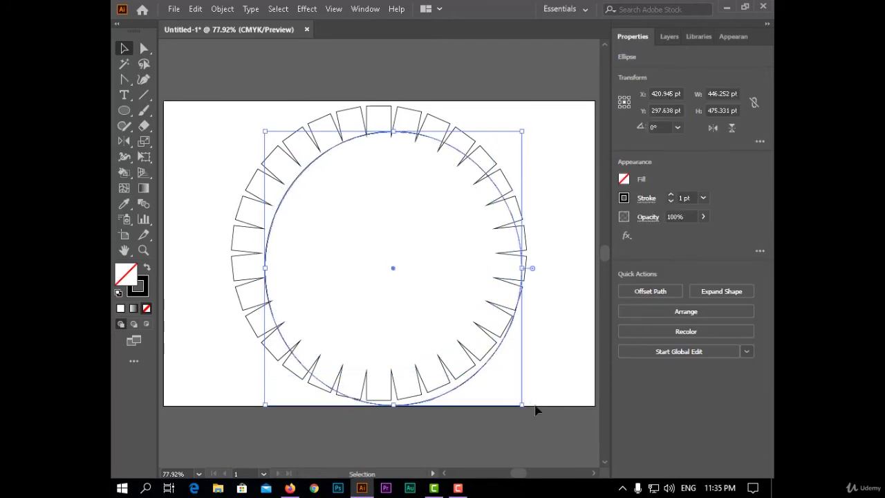
pyautogui.hotkey('ctrl', 'a')
pyautogui.click(668, 290)
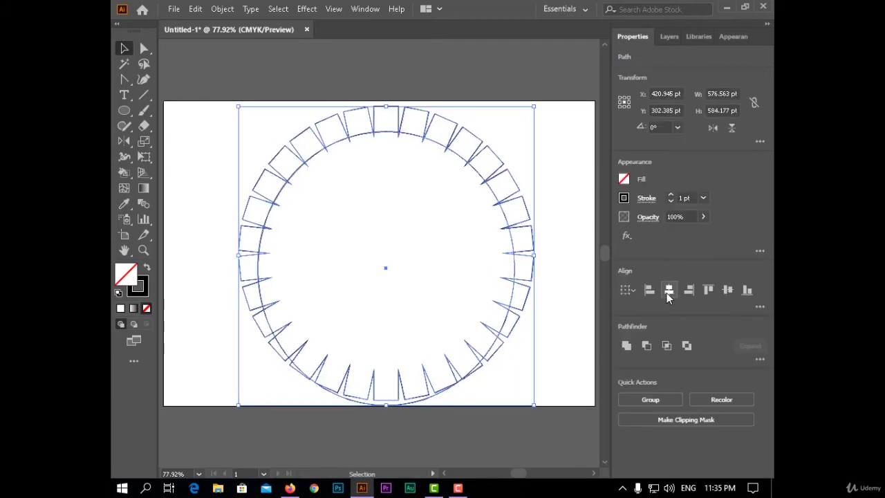
pyautogui.click(726, 290)
pyautogui.click(580, 304)
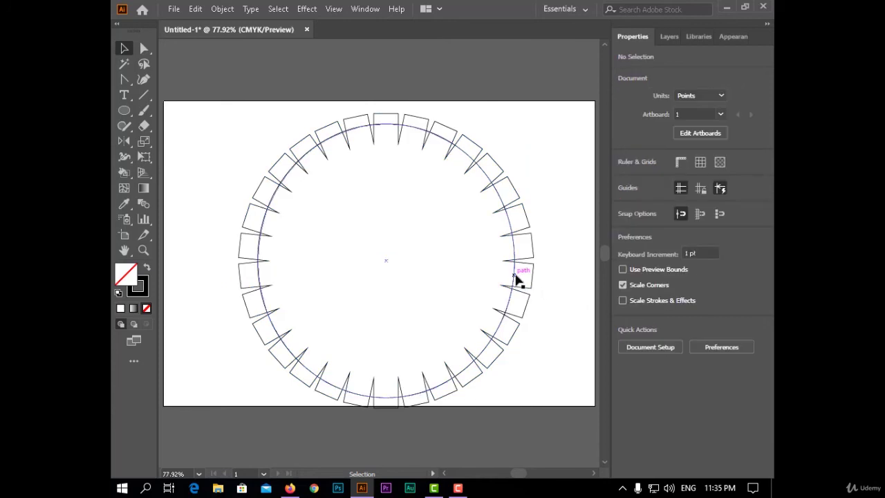
pyautogui.click(513, 275)
# Step: Copy the circle, unite it with the burst into a gear ring, and paste it in place
pyautogui.click(195, 9)
pyautogui.click(221, 24)
pyautogui.moveTo(564, 182); pyautogui.dragTo(451, 245)
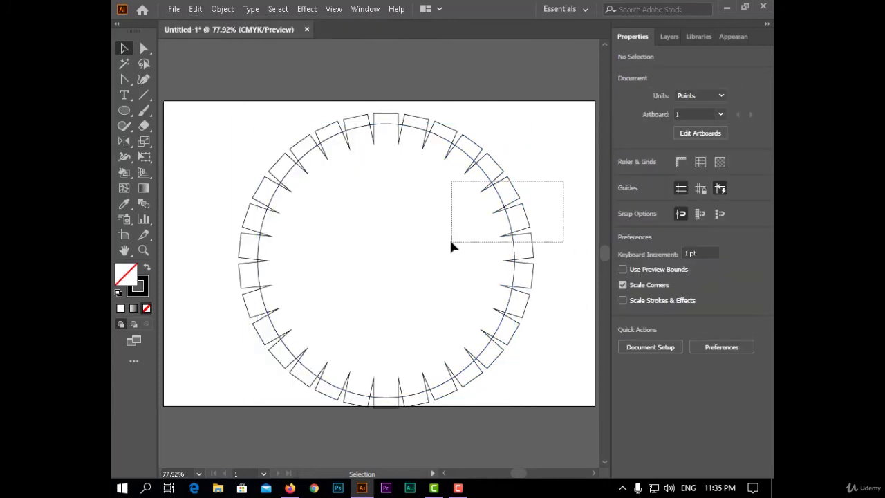
pyautogui.click(627, 343)
pyautogui.click(195, 8)
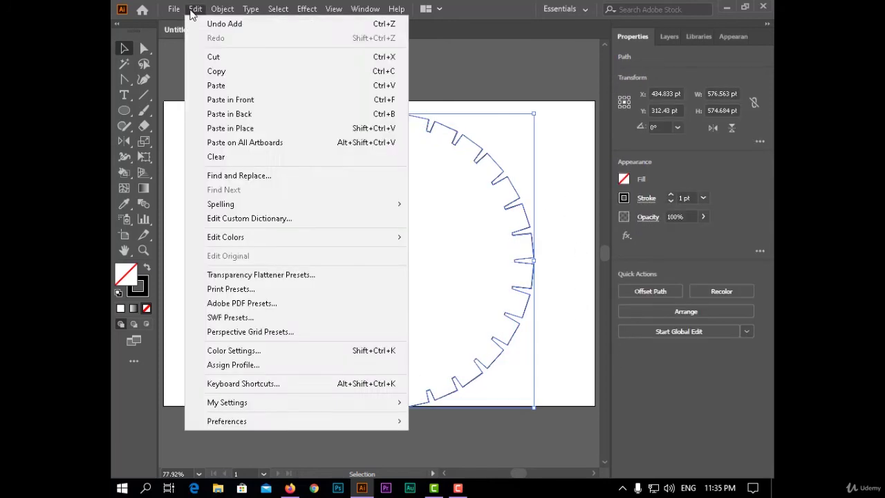
pyautogui.click(305, 127)
# Step: Centre the gear ring and inner circle on the artboard
pyautogui.click(545, 163)
pyautogui.moveTo(533, 141); pyautogui.dragTo(415, 262)
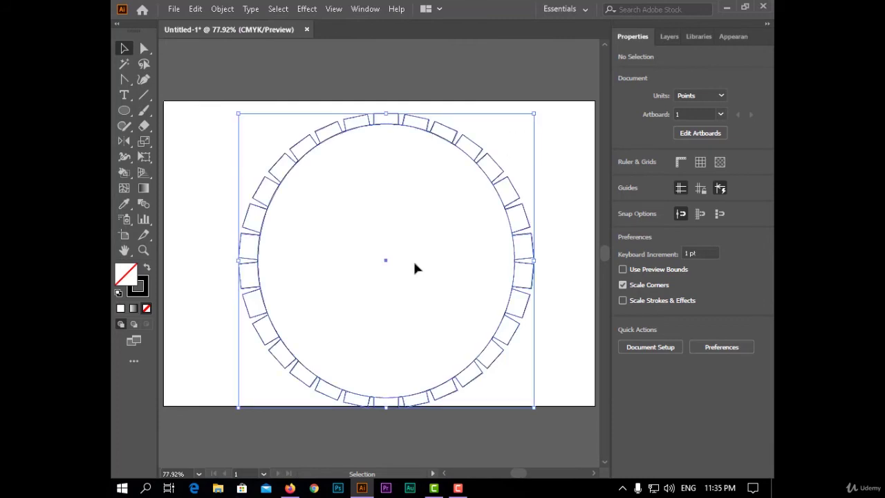
pyautogui.click(627, 289)
pyautogui.click(657, 336)
pyautogui.click(668, 290)
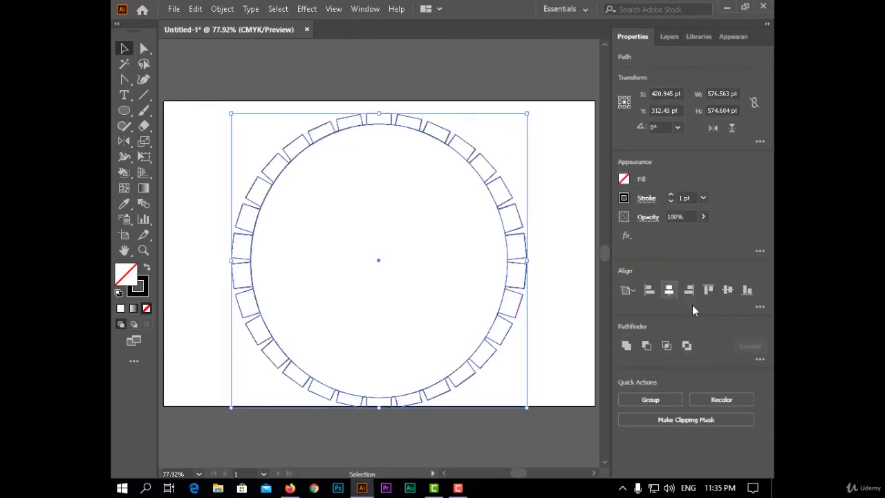
pyautogui.click(555, 276)
# Step: Draw a tall narrow ellipse from the centre up to the ring and centre it horizontally
pyautogui.press('l')
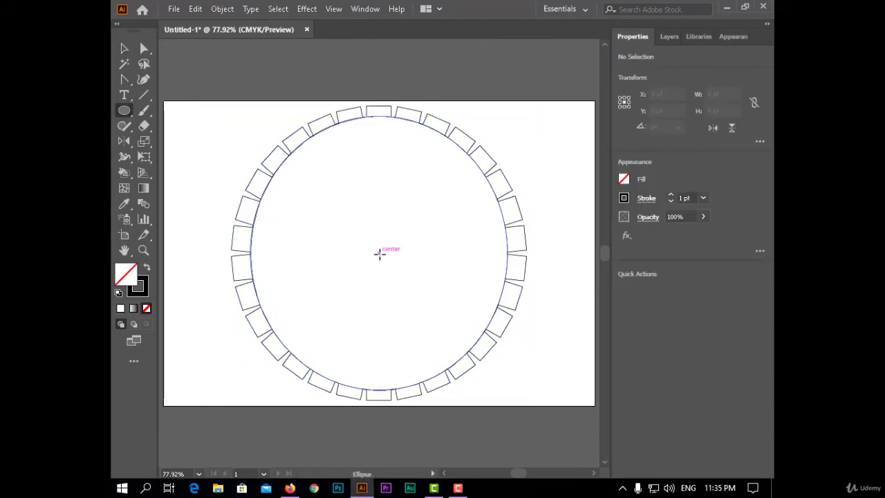
pyautogui.moveTo(379, 253)
pyautogui.mouseDown()
pyautogui.moveTo(381, 118)
pyautogui.moveTo(352, 116)
pyautogui.mouseUp()
pyautogui.hotkey('shift', 'Right')
pyautogui.hotkey('shift', 'Right')
pyautogui.hotkey('shift', 'Right')
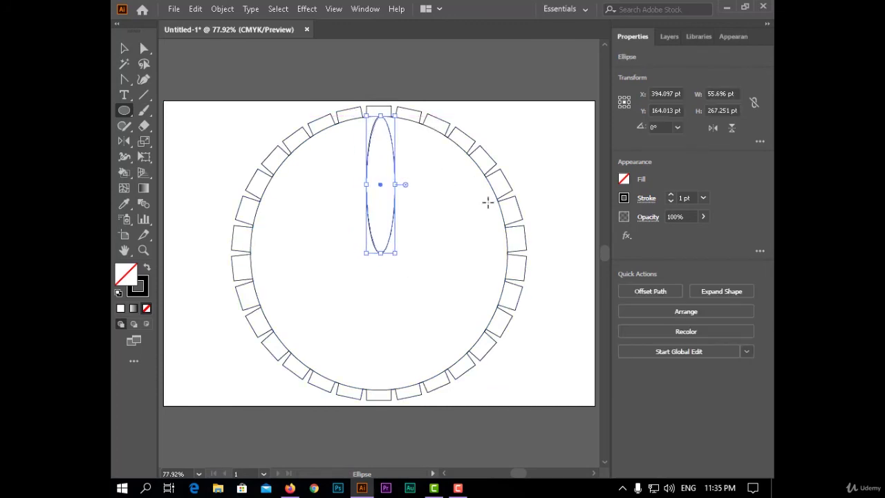
pyautogui.press('v')
pyautogui.moveTo(383, 259); pyautogui.dragTo(379, 259)
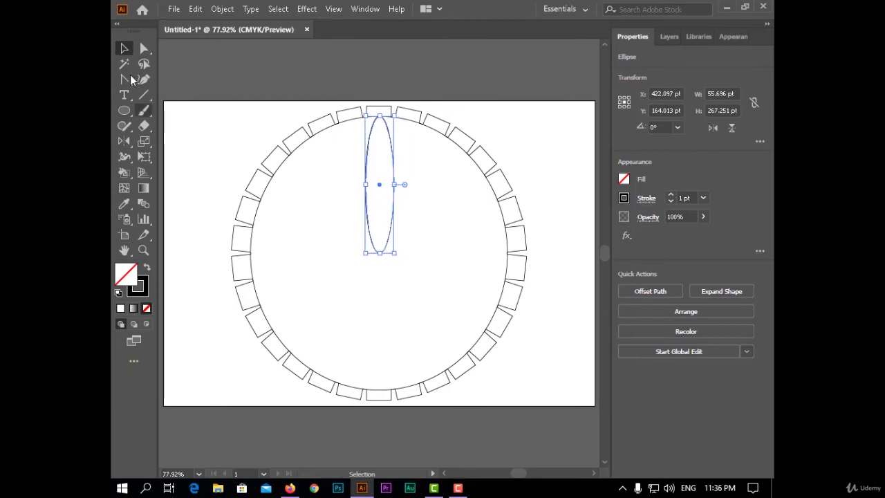
pyautogui.click(193, 124)
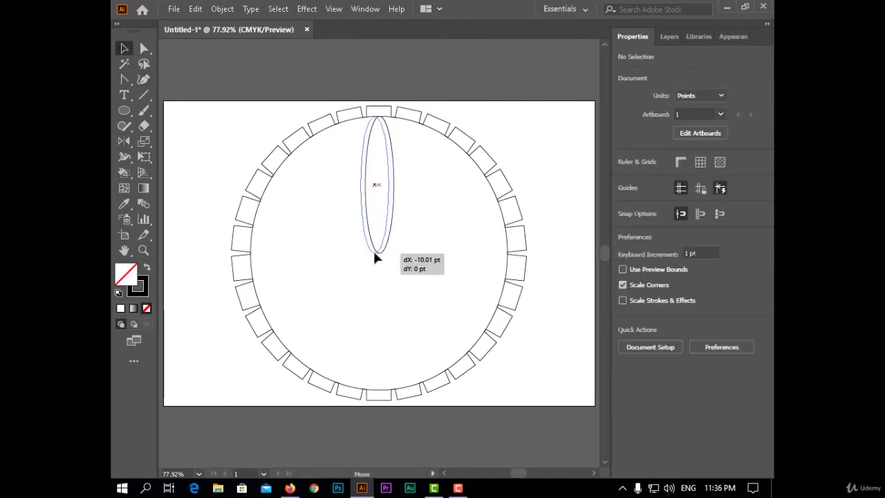
pyautogui.moveTo(376, 253); pyautogui.dragTo(375, 251)
# Step: Convert the ellipse's top and bottom anchors into sharp corners to form a pointed petal
pyautogui.click(228, 111)
pyautogui.click(128, 81)
pyautogui.click(375, 130)
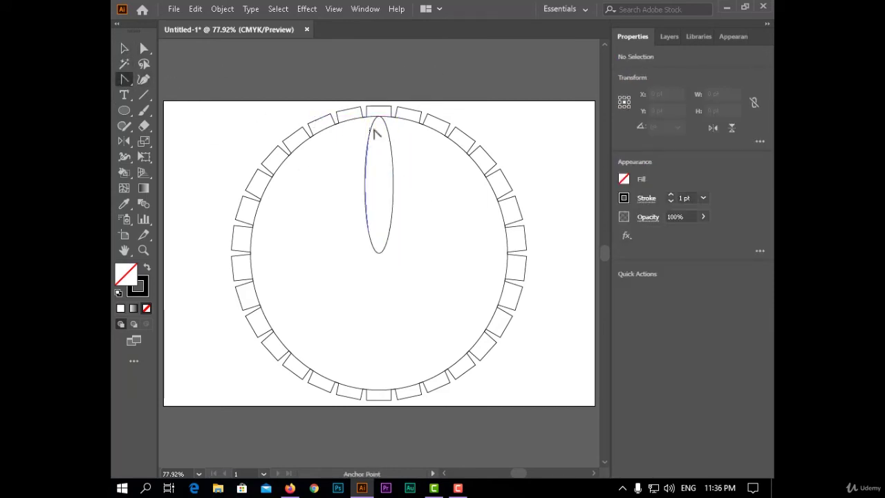
pyautogui.click(379, 116)
# Step: Copy and paste the petal, shrinking the copy and rotating it to point downward
pyautogui.click(196, 9)
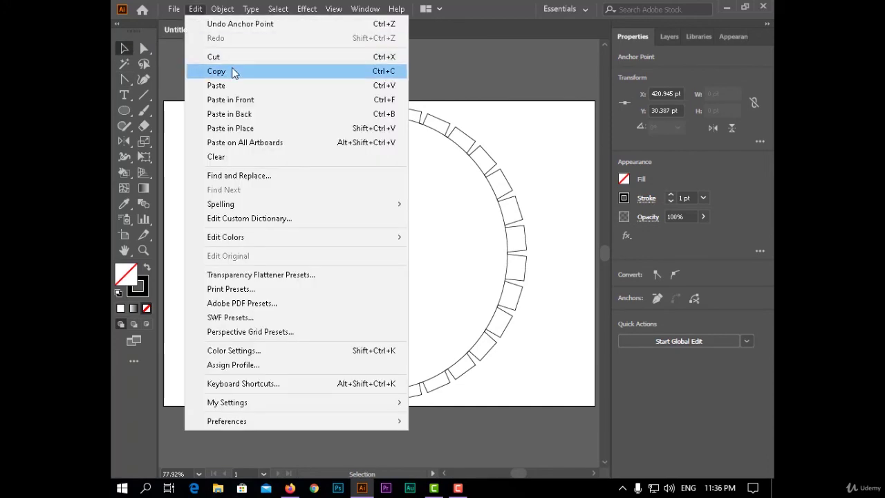
pyautogui.click(233, 71)
pyautogui.click(196, 9)
pyautogui.click(233, 105)
pyautogui.moveTo(379, 116); pyautogui.dragTo(381, 200)
pyautogui.moveTo(397, 272)
pyautogui.mouseDown()
pyautogui.moveTo(421, 276)
pyautogui.moveTo(375, 316)
pyautogui.mouseUp()
pyautogui.click(415, 313)
# Step: Paste another petal copy, flip it 180° and nudge it below the centre
pyautogui.click(391, 202)
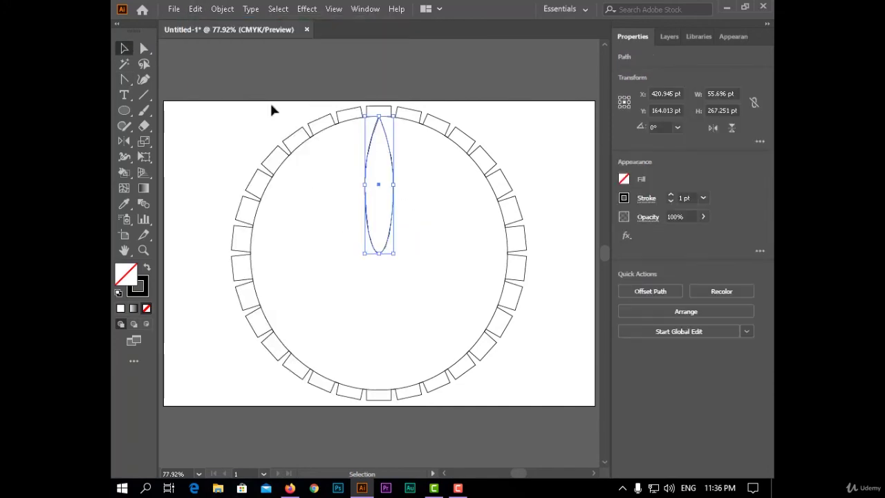
pyautogui.click(196, 9)
pyautogui.click(241, 84)
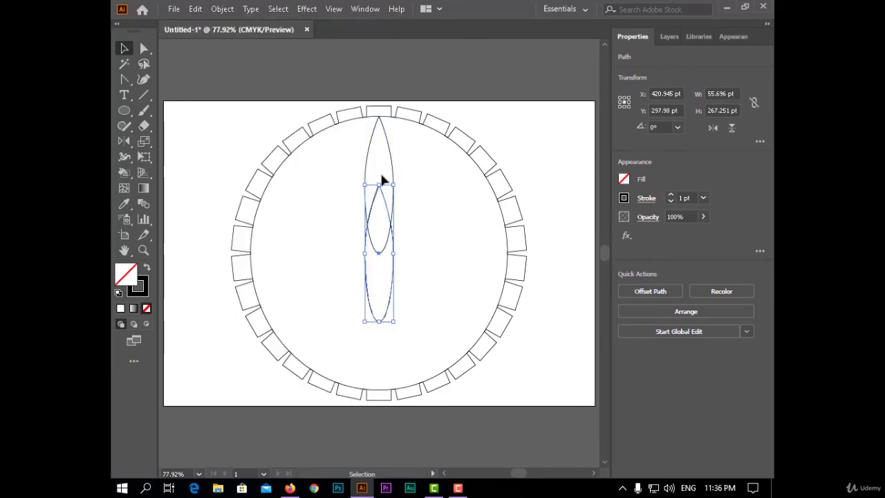
pyautogui.moveTo(385, 181); pyautogui.dragTo(395, 340)
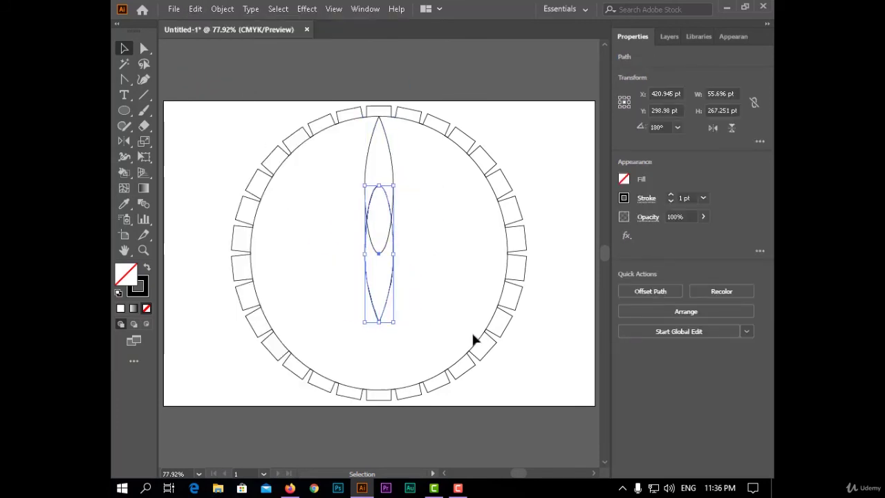
pyautogui.press('Down')
pyautogui.press('Down')
pyautogui.press('Down')
pyautogui.press('Down')
pyautogui.press('Down')
pyautogui.press('Down')
pyautogui.press('Down')
pyautogui.press('Down')
pyautogui.press('Down')
pyautogui.press('Down')
pyautogui.press('Down')
pyautogui.press('Down')
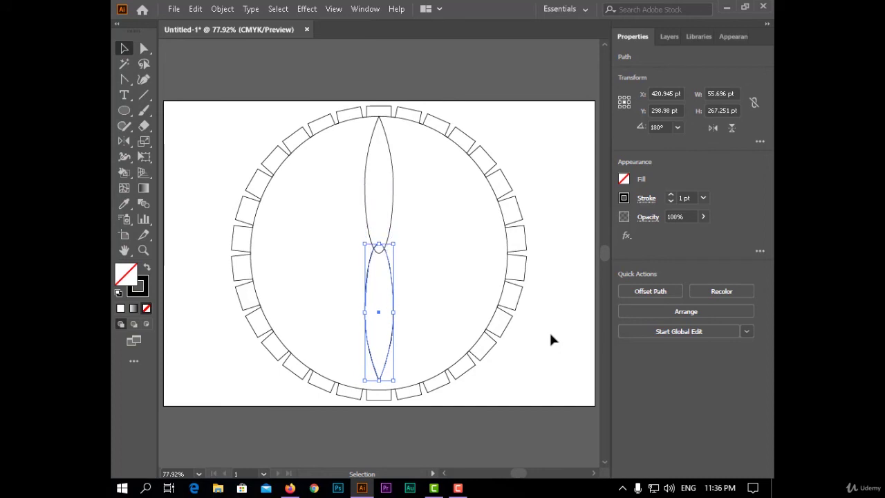
pyautogui.press('Down')
pyautogui.press('Down')
pyautogui.press('Down')
# Step: Select the upper and lower petals together
pyautogui.click(551, 332)
pyautogui.hotkey('ctrl', 'a')
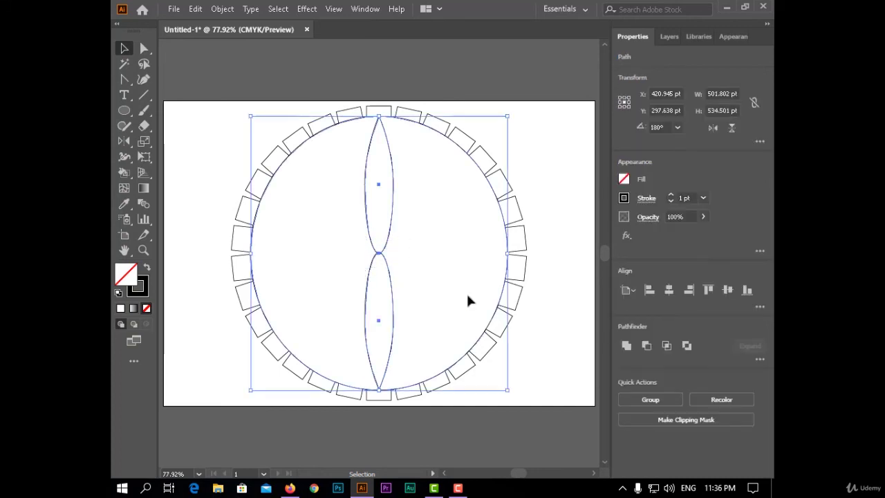
pyautogui.click(572, 316)
pyautogui.click(390, 245)
pyautogui.keyDown('shift'); pyautogui.click(392, 275); pyautogui.keyUp('shift')
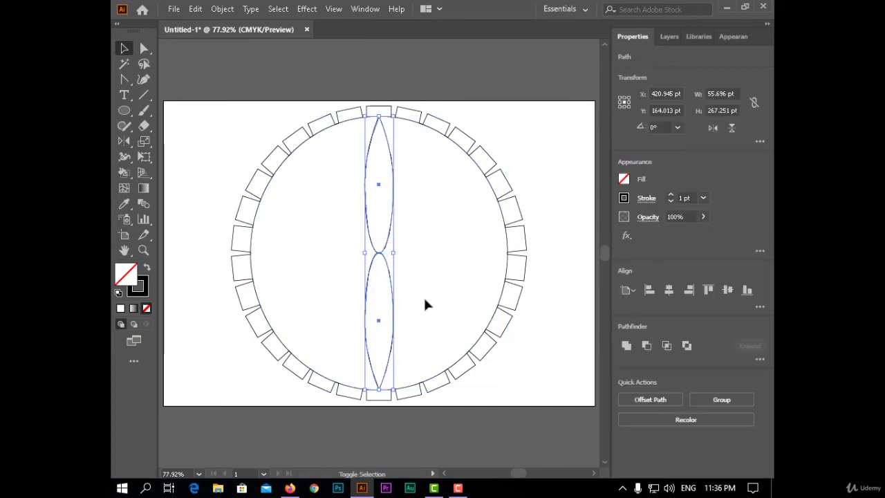
# Step: Try a 60° Transform effect rotation on the petals, then undo it
pyautogui.click(307, 12)
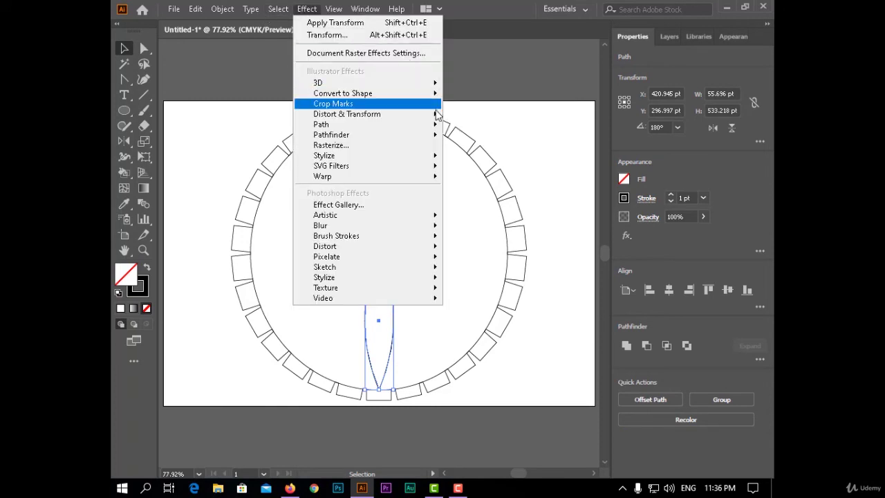
pyautogui.click(484, 158)
pyautogui.click(614, 234)
pyautogui.write('60')
pyautogui.press('Tab')
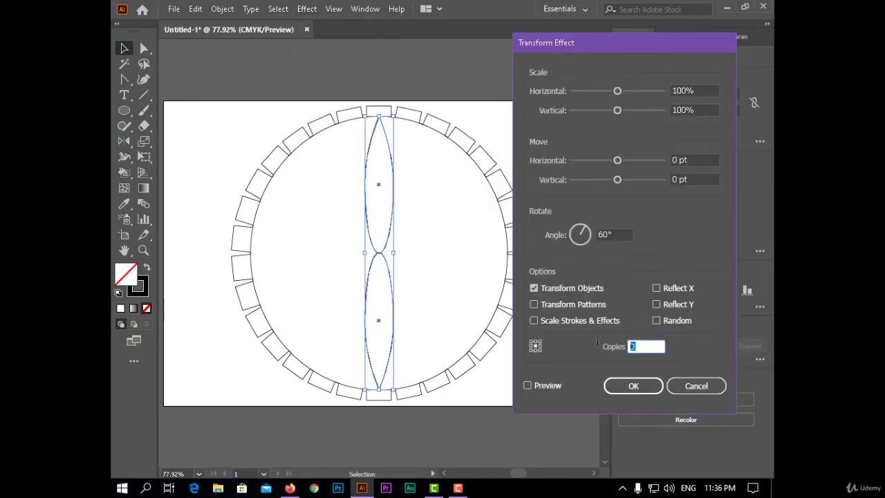
pyautogui.click(655, 385)
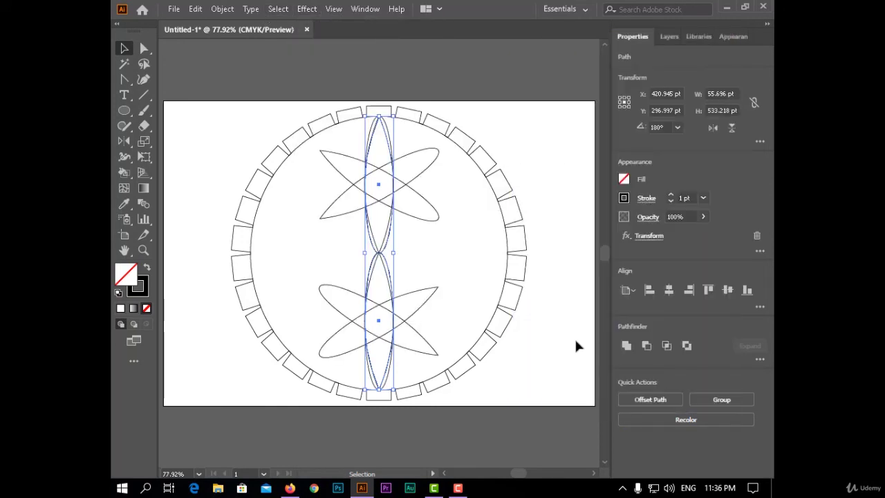
pyautogui.hotkey('ctrl', 'z')
# Step: Make both petals one compound path and apply a Transform rotation with 2 copies
pyautogui.click(222, 9)
pyautogui.click(424, 419)
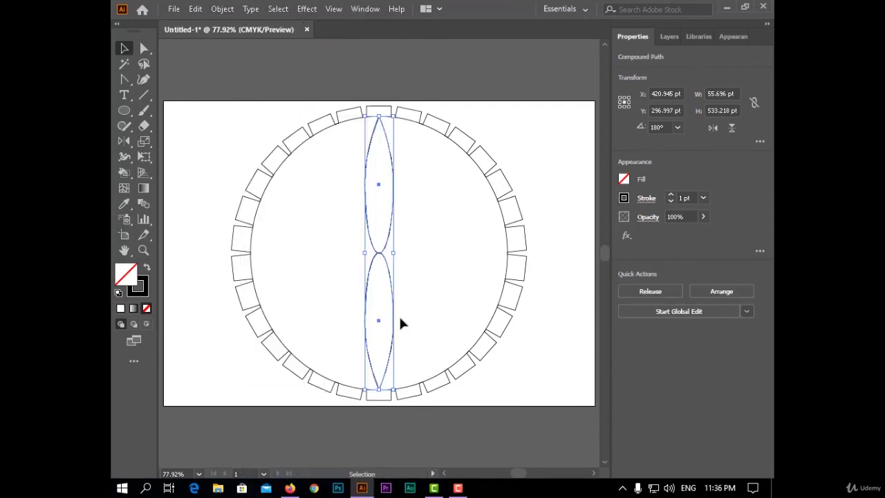
pyautogui.click(306, 9)
pyautogui.click(498, 166)
pyautogui.click(605, 234)
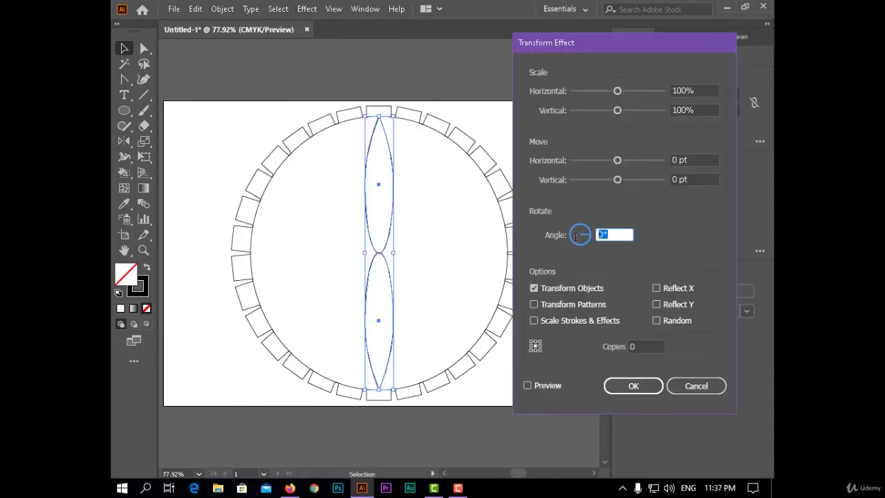
pyautogui.click(643, 346)
pyautogui.write('2')
pyautogui.click(647, 388)
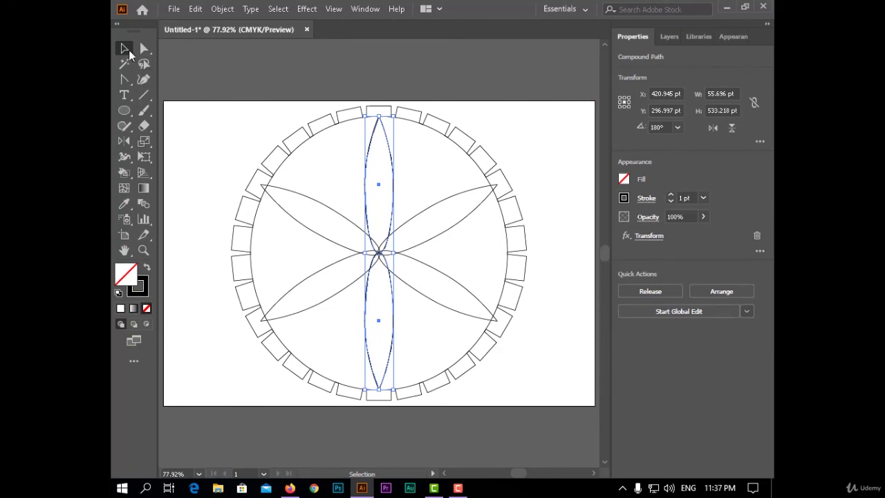
# Step: Widen the petal pair to about 173 pt and nudge it left to centre it
pyautogui.moveTo(393, 253)
pyautogui.mouseDown()
pyautogui.moveTo(429, 253)
pyautogui.moveTo(395, 253)
pyautogui.mouseUp()
pyautogui.hotkey('shift', 'Left')
pyautogui.hotkey('shift', 'Left')
pyautogui.hotkey('shift', 'Left')
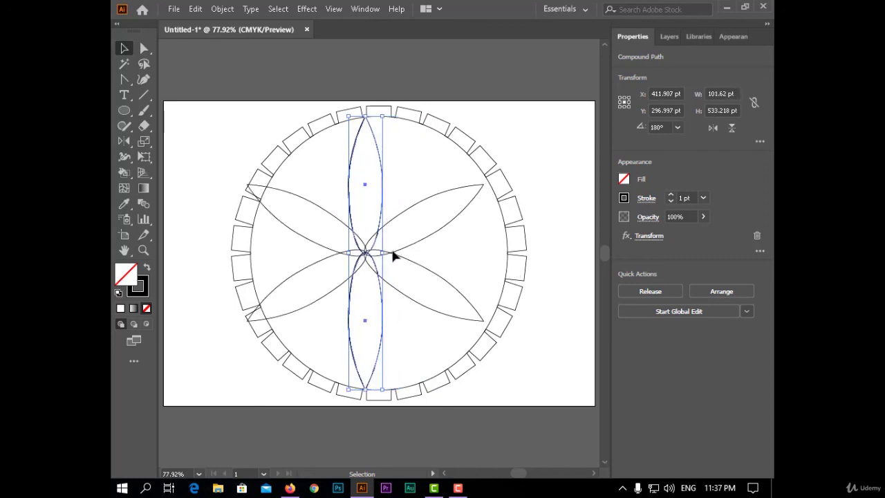
pyautogui.moveTo(450, 263); pyautogui.dragTo(450, 265)
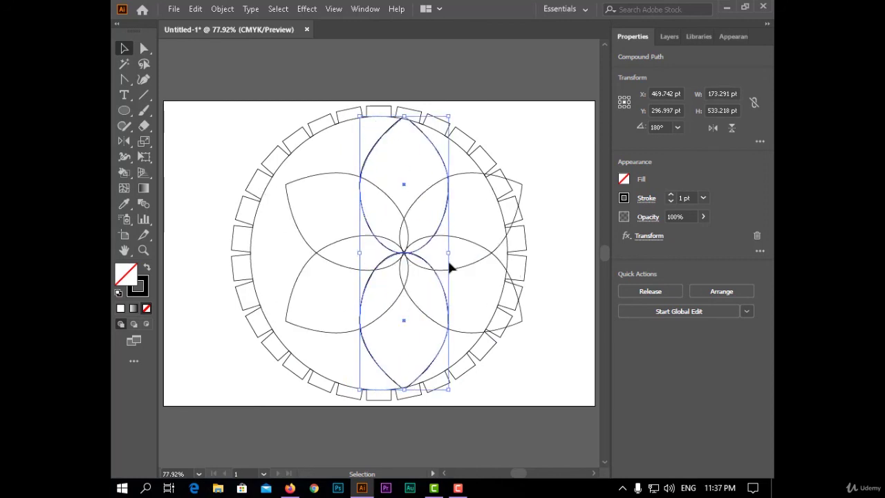
pyautogui.press('Left')
pyautogui.press('Left')
pyautogui.press('Left')
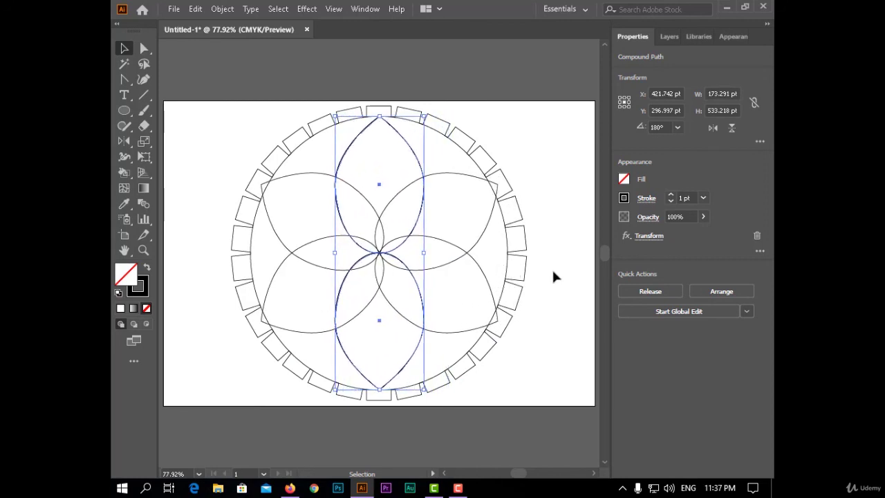
pyautogui.press('Left')
pyautogui.press('Left')
pyautogui.press('Left')
pyautogui.press('Left')
pyautogui.press('Left')
pyautogui.press('Left')
pyautogui.press('Left')
pyautogui.click(553, 274)
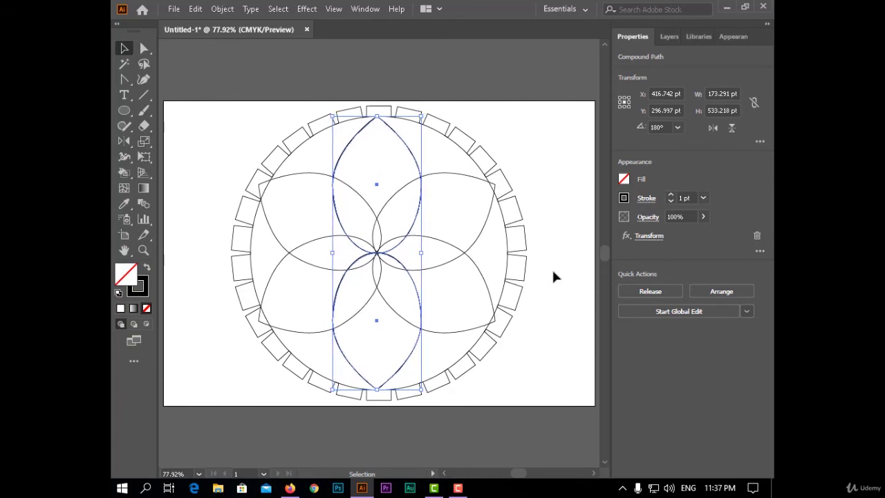
# Step: Select all artwork and test-paint the top petal magenta with Live Paint Bucket, then undo
pyautogui.moveTo(546, 119); pyautogui.dragTo(220, 411)
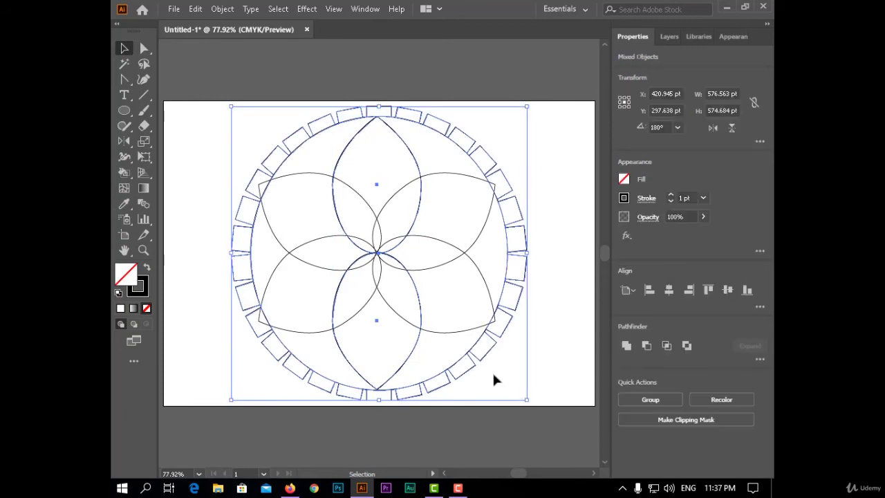
pyautogui.click(544, 294)
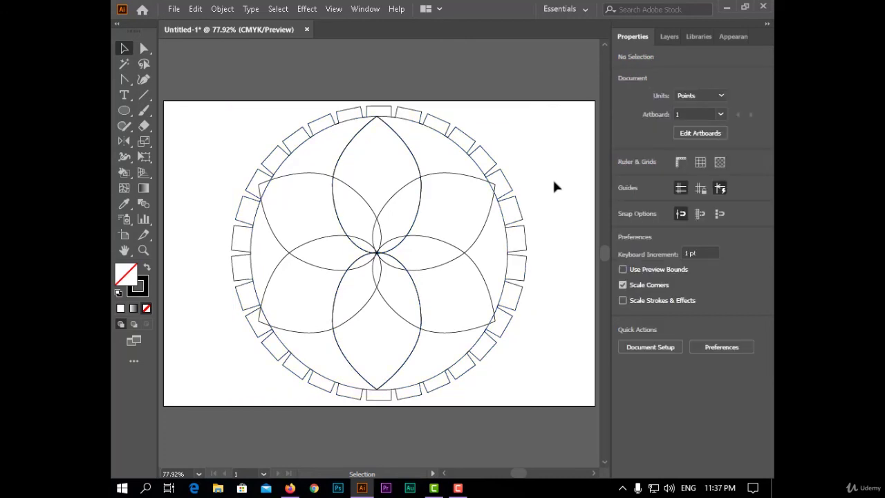
pyautogui.moveTo(552, 180); pyautogui.dragTo(206, 370)
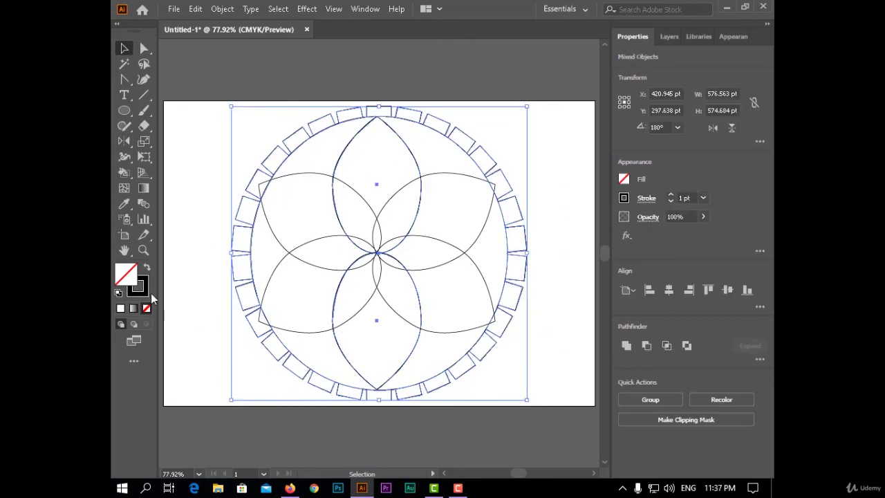
pyautogui.moveTo(124, 172); pyautogui.dragTo(169, 188)
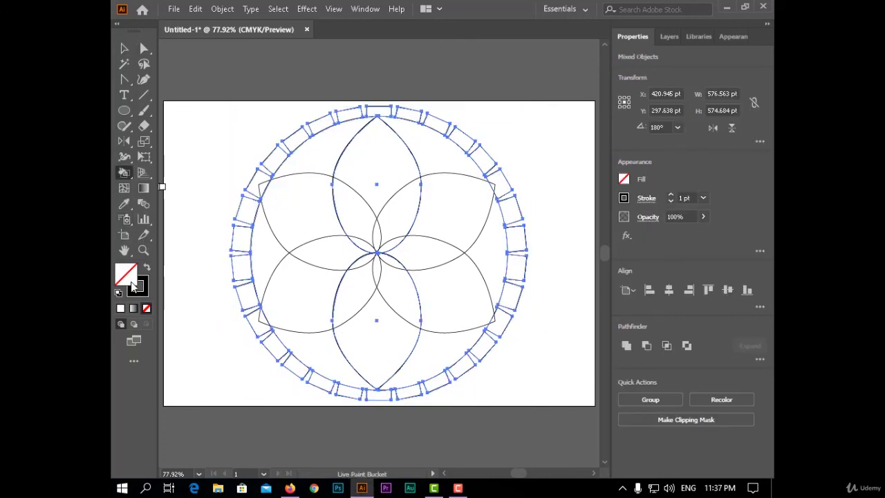
pyautogui.doubleClick(126, 275)
pyautogui.press('Return')
pyautogui.click(385, 175)
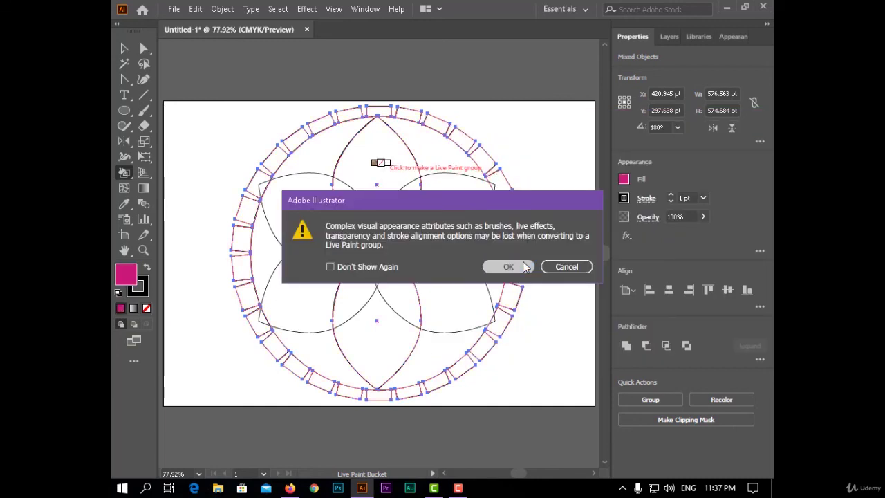
pyautogui.click(508, 267)
pyautogui.hotkey('ctrl', 'z')
# Step: Reselect all artwork and reopen the Live Paint Bucket's fill Color Picker for magenta #DB318F
pyautogui.click(125, 49)
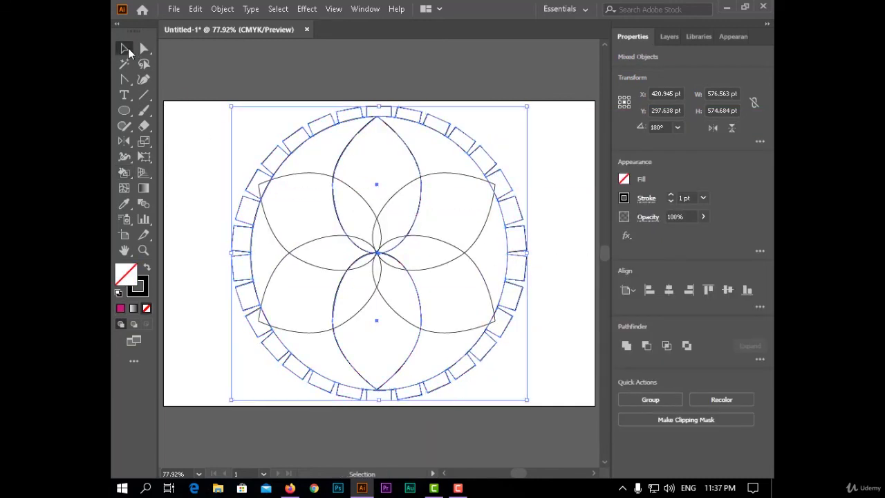
pyautogui.click(222, 9)
pyautogui.click(164, 233)
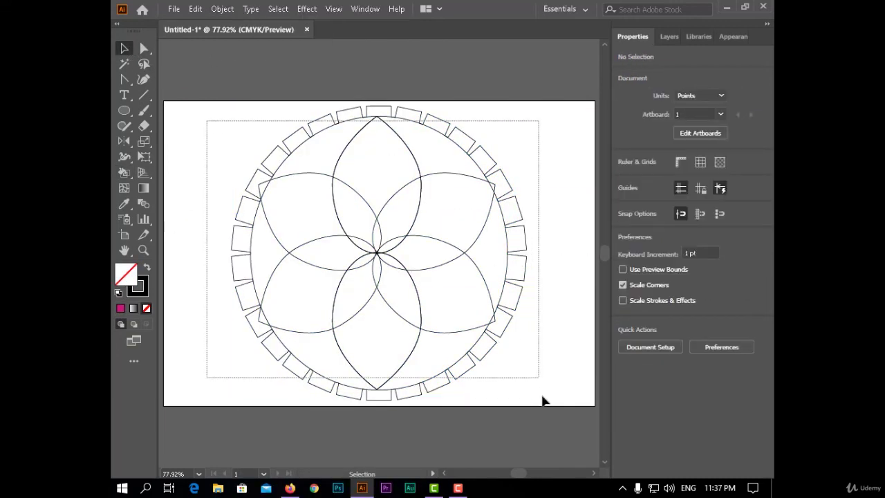
pyautogui.hotkey('ctrl', 'a')
pyautogui.click(124, 172)
pyautogui.doubleClick(126, 275)
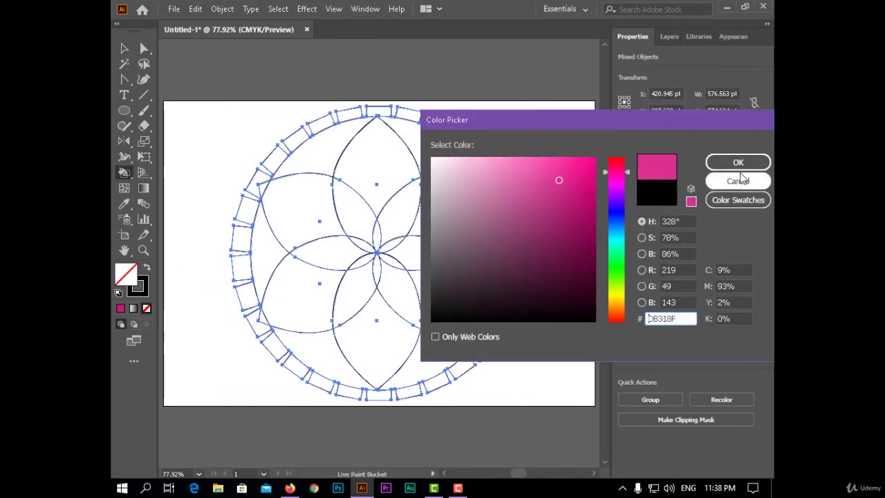
# Step: Paint the six outer petals magenta
pyautogui.click(738, 163)
pyautogui.click(379, 170)
pyautogui.click(469, 208)
pyautogui.click(463, 293)
pyautogui.click(377, 339)
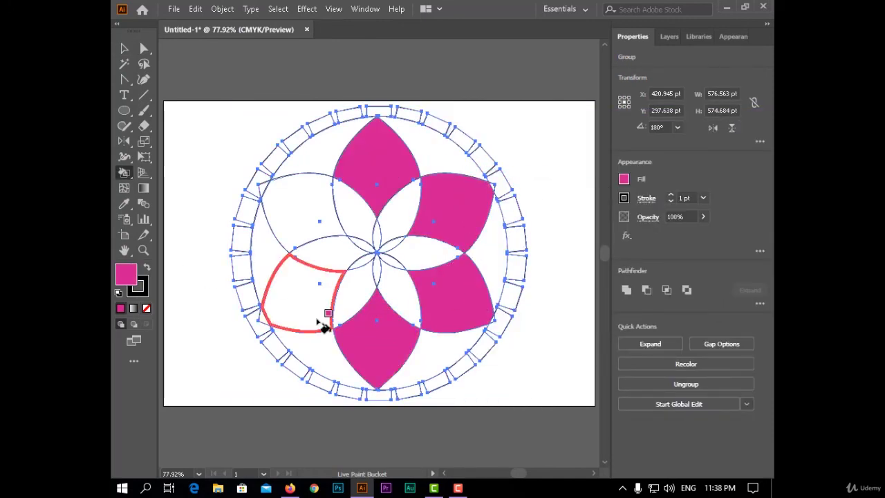
pyautogui.click(317, 322)
pyautogui.click(263, 193)
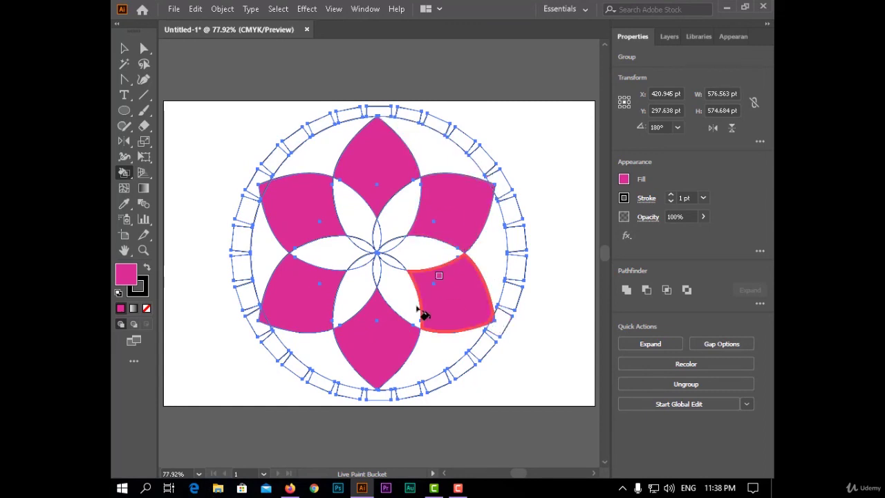
# Step: Switch the fill to cyan and paint the six inner petals
pyautogui.doubleClick(126, 275)
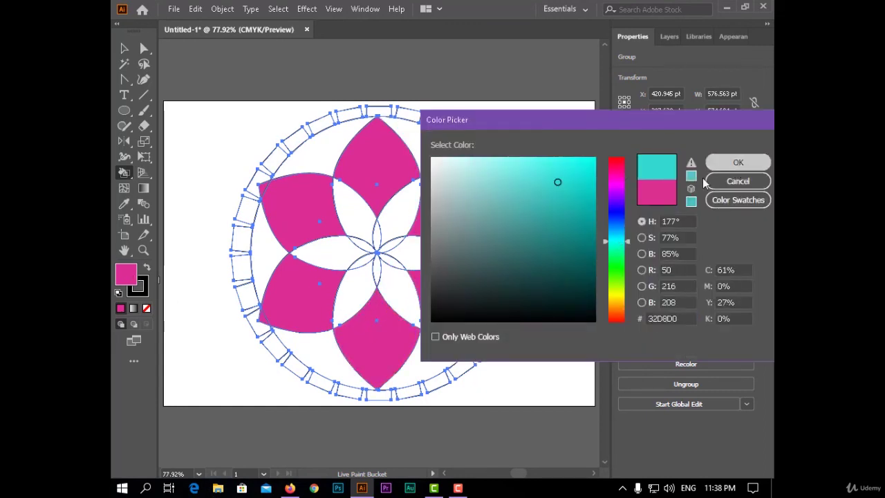
pyautogui.click(738, 161)
pyautogui.moveTo(408, 211)
pyautogui.mouseDown()
pyautogui.moveTo(413, 231)
pyautogui.moveTo(387, 291)
pyautogui.moveTo(349, 207)
pyautogui.mouseUp()
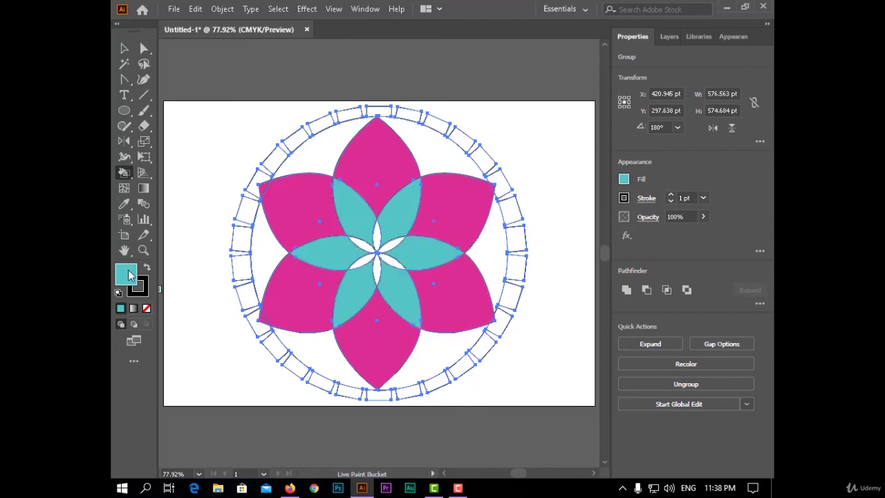
# Step: Switch the fill to green and paint all the gaps between petals
pyautogui.doubleClick(126, 275)
pyautogui.click(621, 265)
pyautogui.click(735, 162)
pyautogui.click(502, 214)
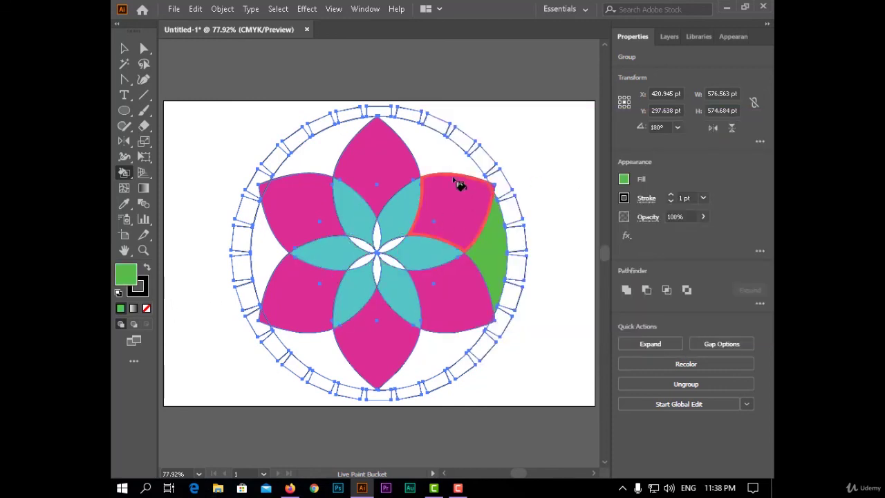
pyautogui.moveTo(459, 185)
pyautogui.mouseDown()
pyautogui.moveTo(276, 253)
pyautogui.moveTo(332, 356)
pyautogui.moveTo(496, 389)
pyautogui.mouseUp()
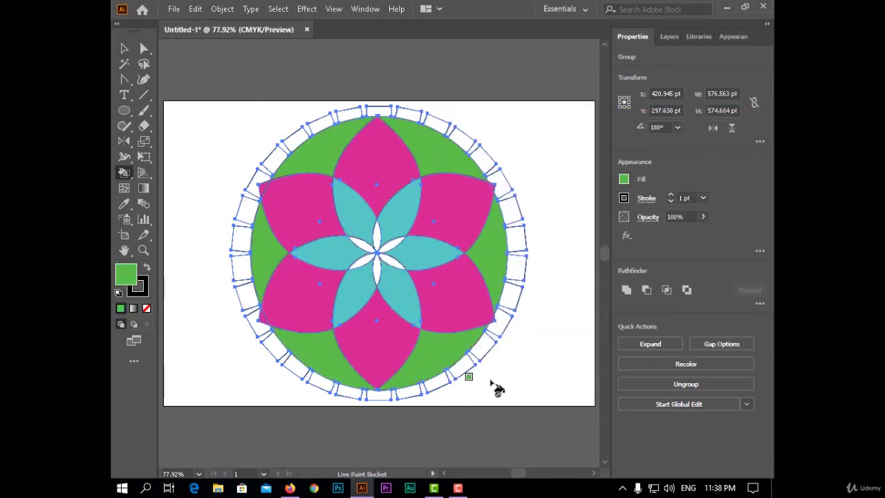
# Step: Paint the small centre petals yellow, then shift the fill hue toward red
pyautogui.doubleClick(130, 276)
pyautogui.click(621, 296)
pyautogui.click(738, 162)
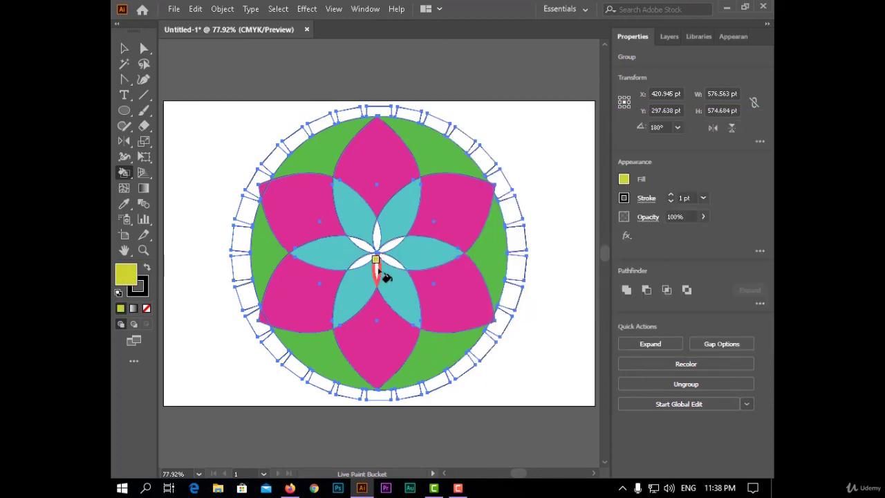
pyautogui.moveTo(380, 251); pyautogui.dragTo(370, 253)
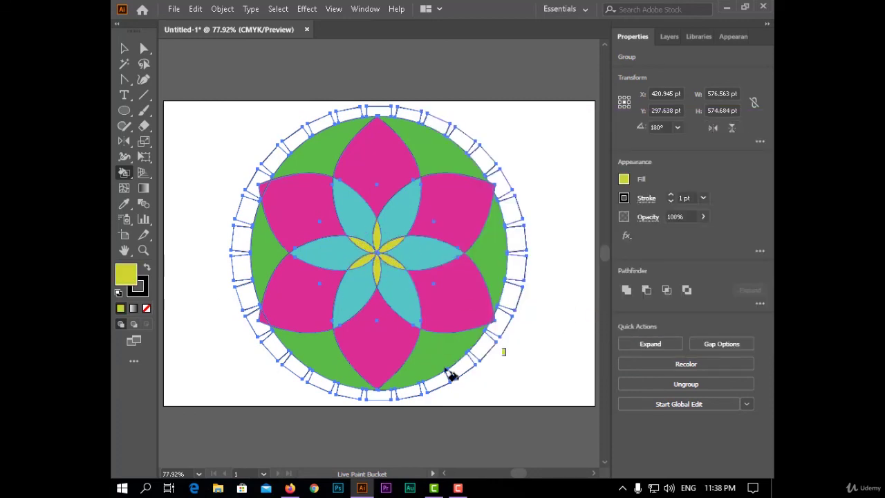
pyautogui.doubleClick(128, 283)
pyautogui.click(616, 317)
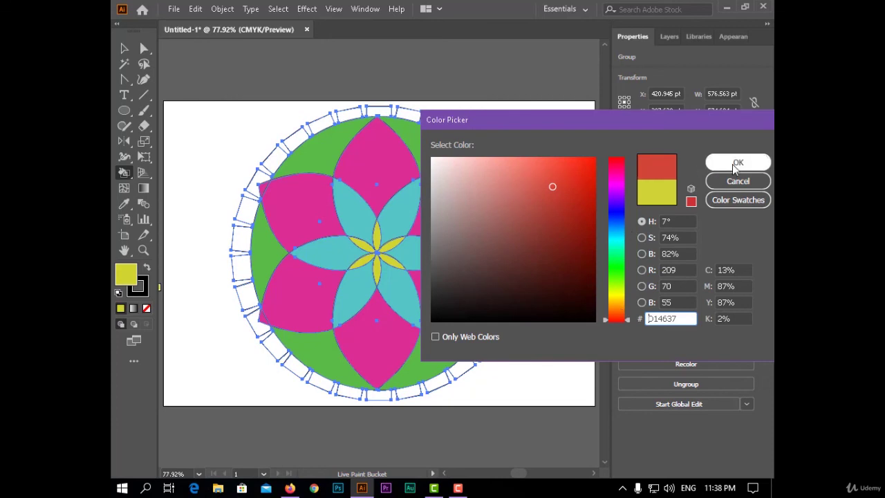
# Step: Set the fill to orange and paint three left rim boxes, undoing misplaced fills
pyautogui.click(616, 310)
pyautogui.click(738, 161)
pyautogui.click(499, 322)
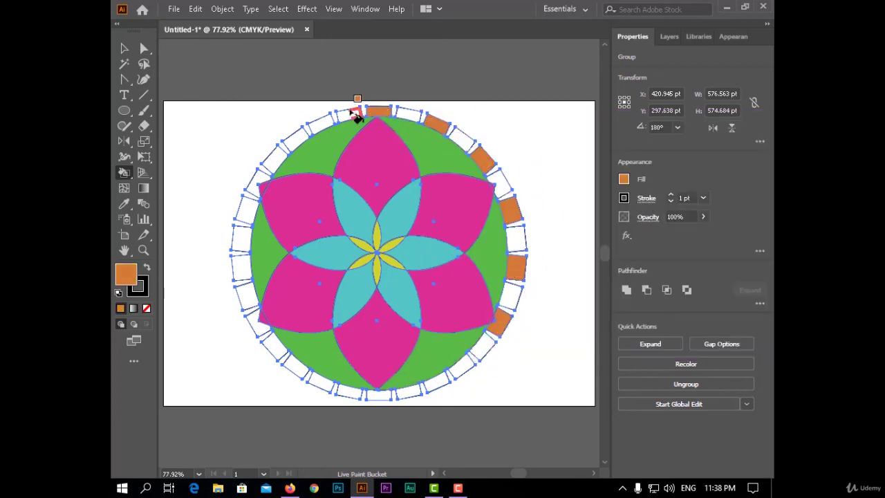
pyautogui.hotkey('ctrl', 'z')
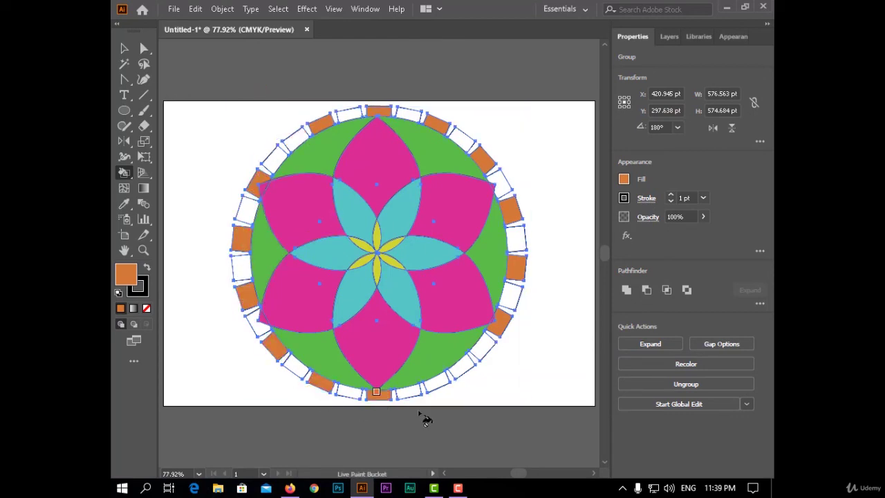
pyautogui.click(437, 387)
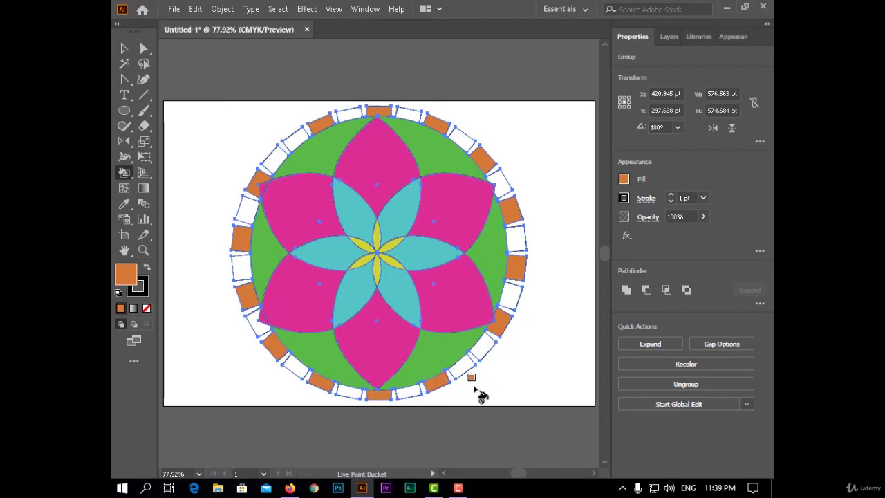
pyautogui.hotkey('ctrl', 'z')
pyautogui.hotkey('ctrl', 'z')
pyautogui.hotkey('ctrl', 'z')
pyautogui.hotkey('ctrl', 'z')
pyautogui.hotkey('ctrl', 'z')
pyautogui.hotkey('ctrl', 'z')
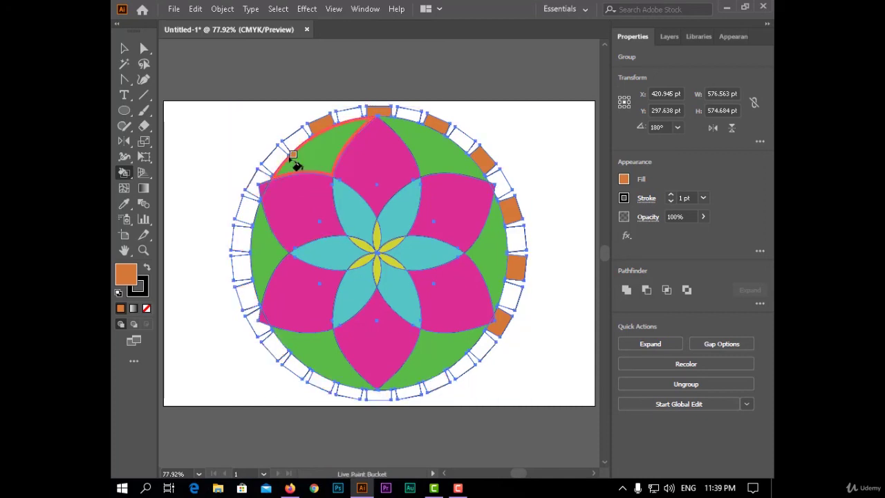
pyautogui.click(277, 158)
pyautogui.click(247, 211)
pyautogui.click(242, 264)
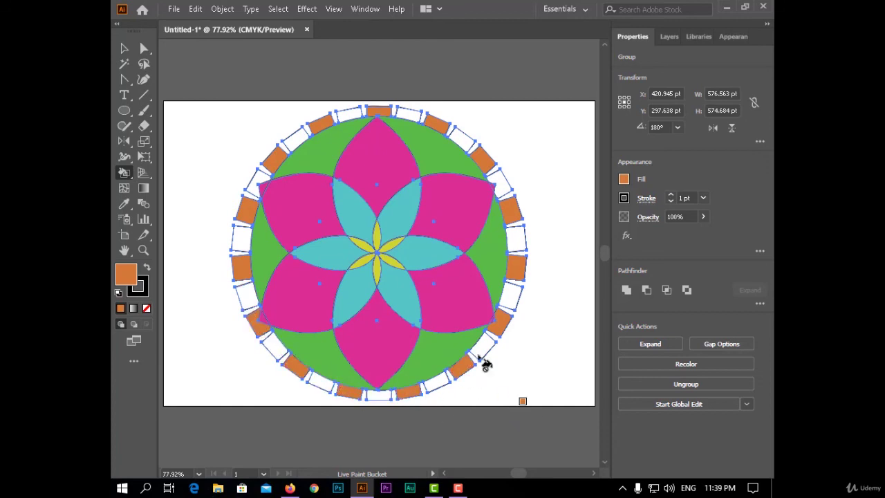
# Step: Set the fill to blue and paint the six remaining white rim boxes
pyautogui.doubleClick(125, 274)
pyautogui.moveTo(624, 238)
pyautogui.mouseDown()
pyautogui.moveTo(625, 270)
pyautogui.moveTo(629, 210)
pyautogui.mouseUp()
pyautogui.click(583, 179)
pyautogui.click(738, 162)
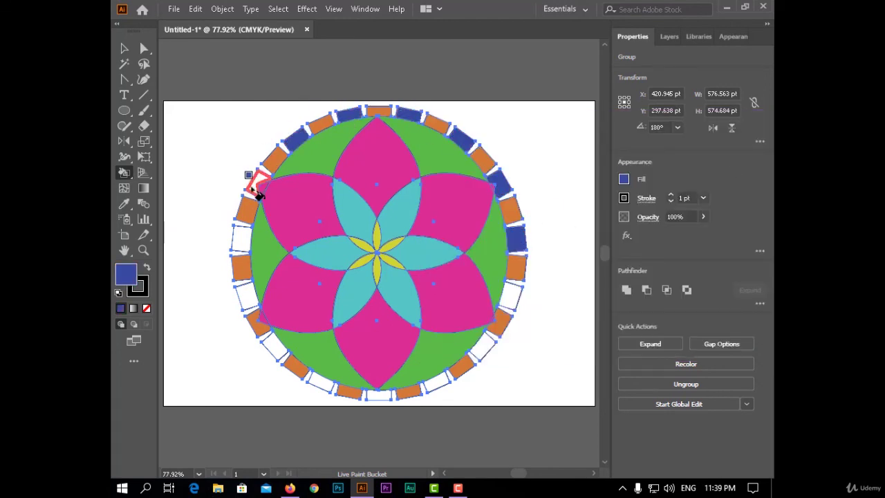
pyautogui.click(239, 239)
pyautogui.click(247, 297)
pyautogui.click(276, 347)
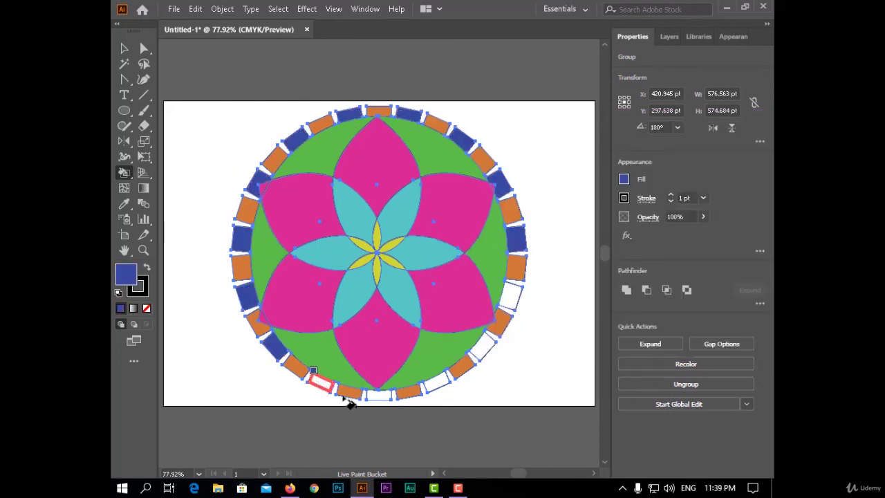
pyautogui.click(438, 382)
pyautogui.click(483, 346)
pyautogui.click(511, 296)
pyautogui.press('v')
pyautogui.click(201, 141)
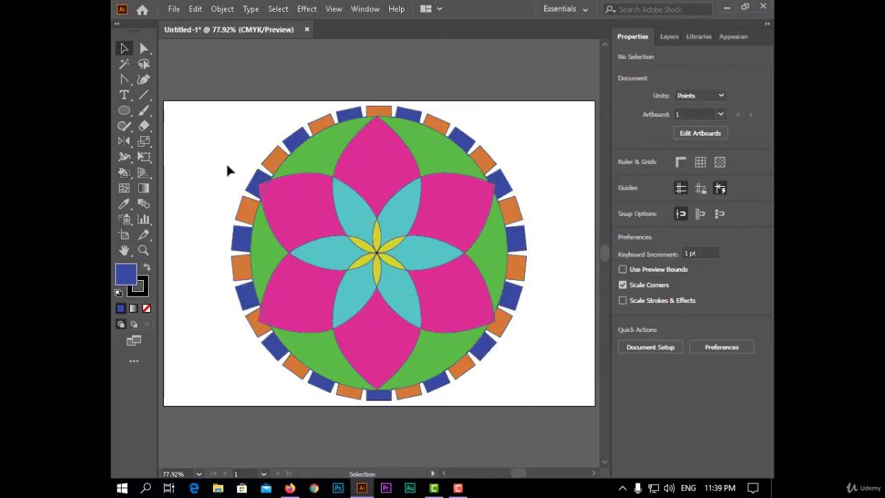